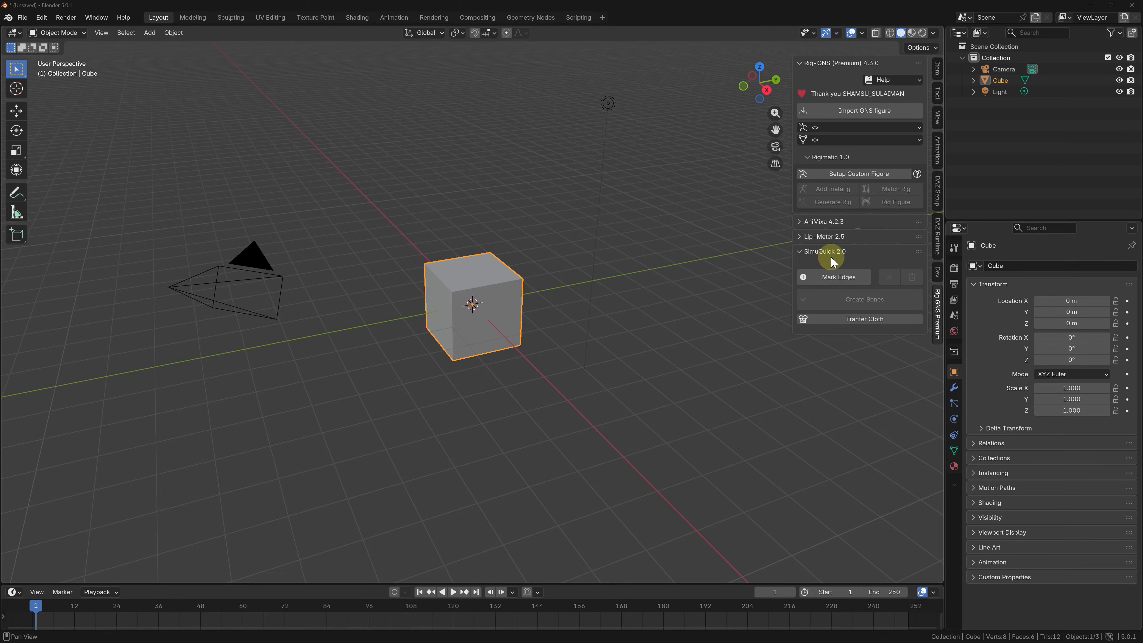
Expand the SimuQuick 2.0 section of the Rig-GNS add-on.
{"action": "left_click", "coordinate": [832, 262]}
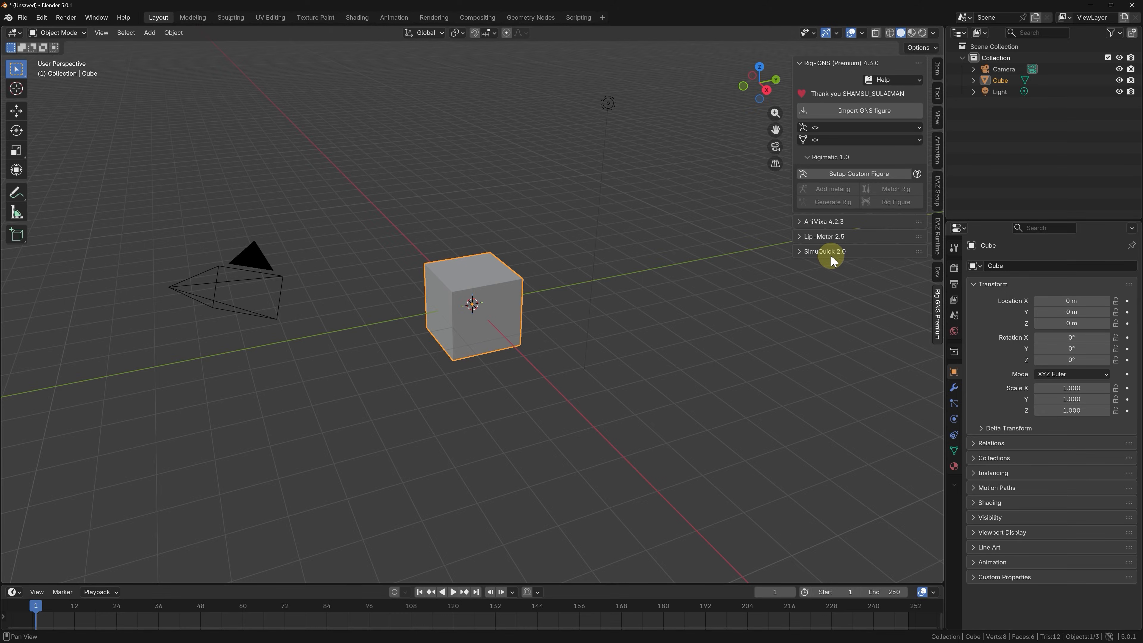
{"action": "left_click", "coordinate": [830, 260]}
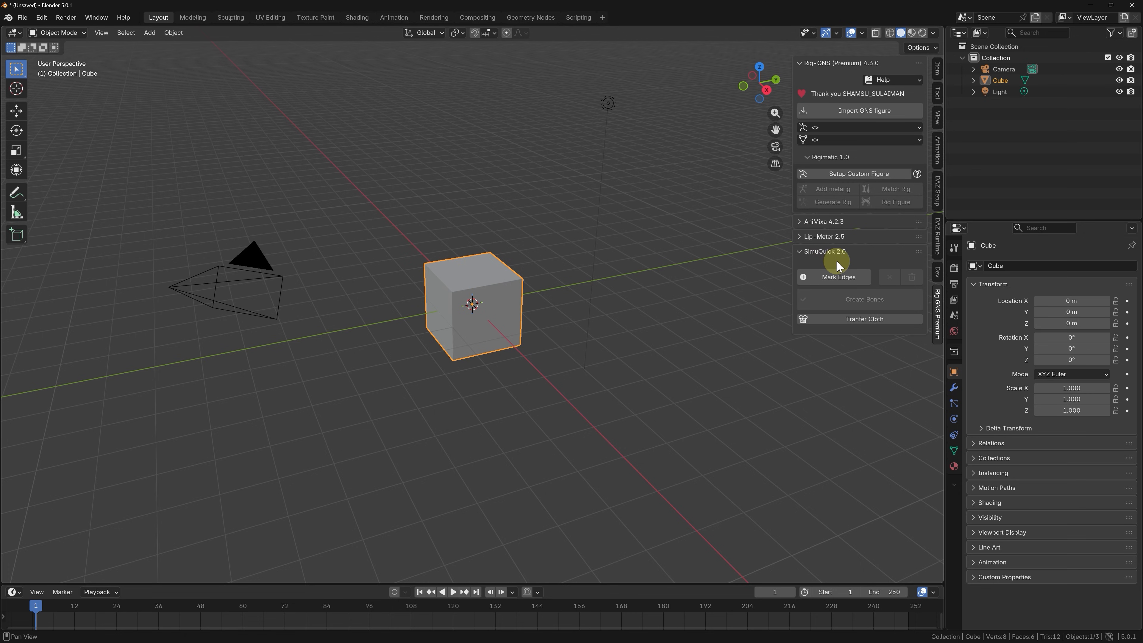
Switch to Daz Studio and export the skirted Genesis 8 Female as a binary FBX 2012 file.
{"action": "mouse_move", "coordinate": [675, 637]}
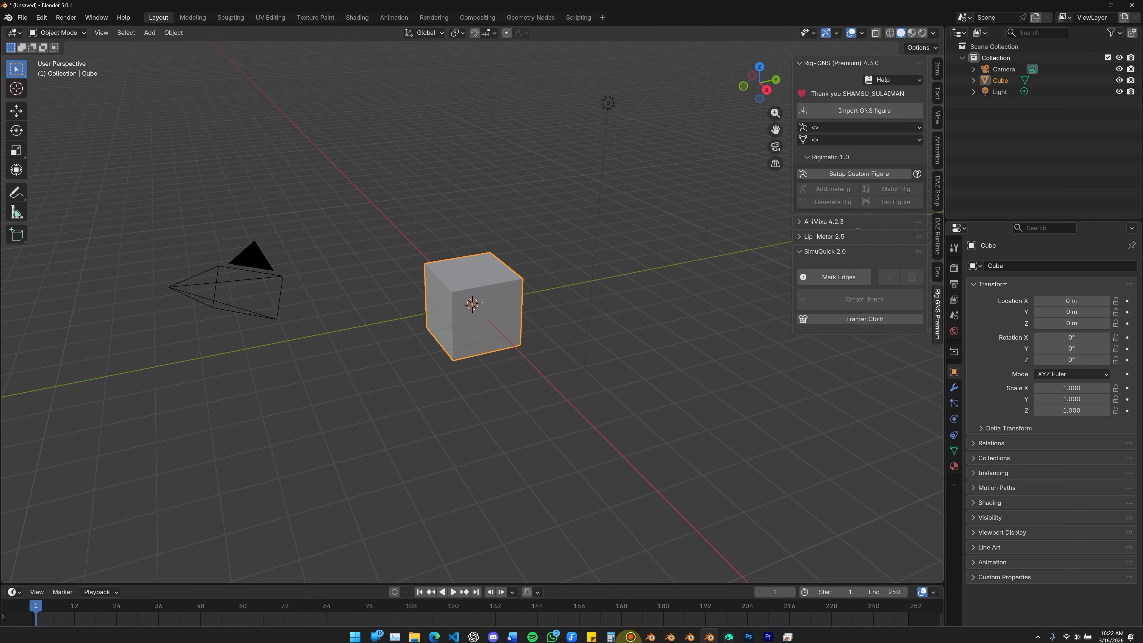
{"action": "left_click", "coordinate": [735, 633]}
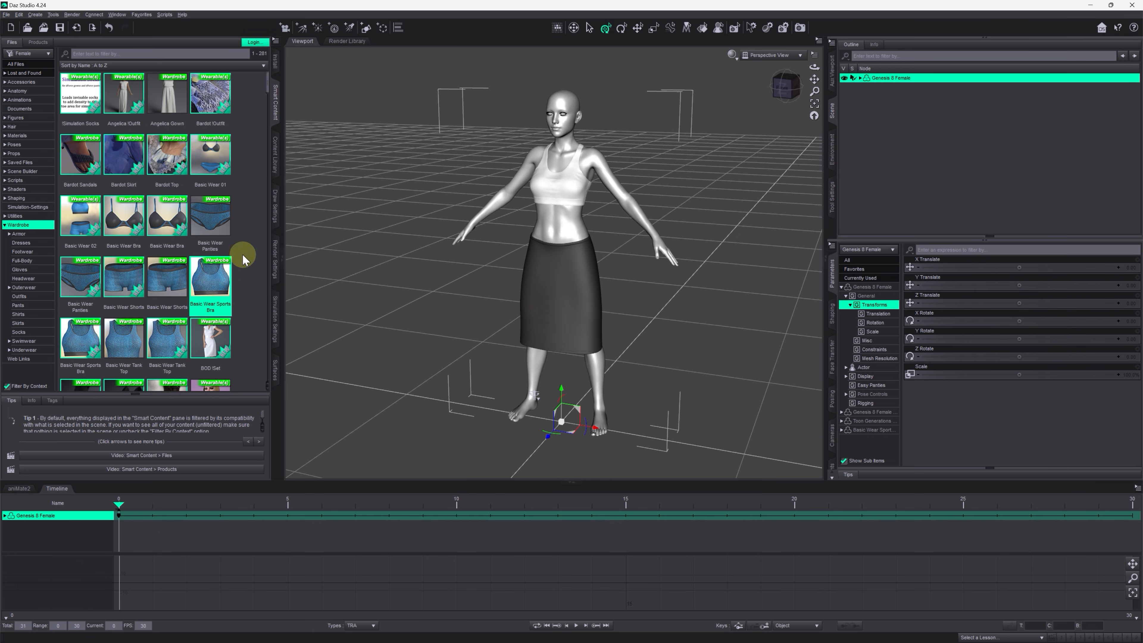
{"action": "left_click", "coordinate": [12, 17]}
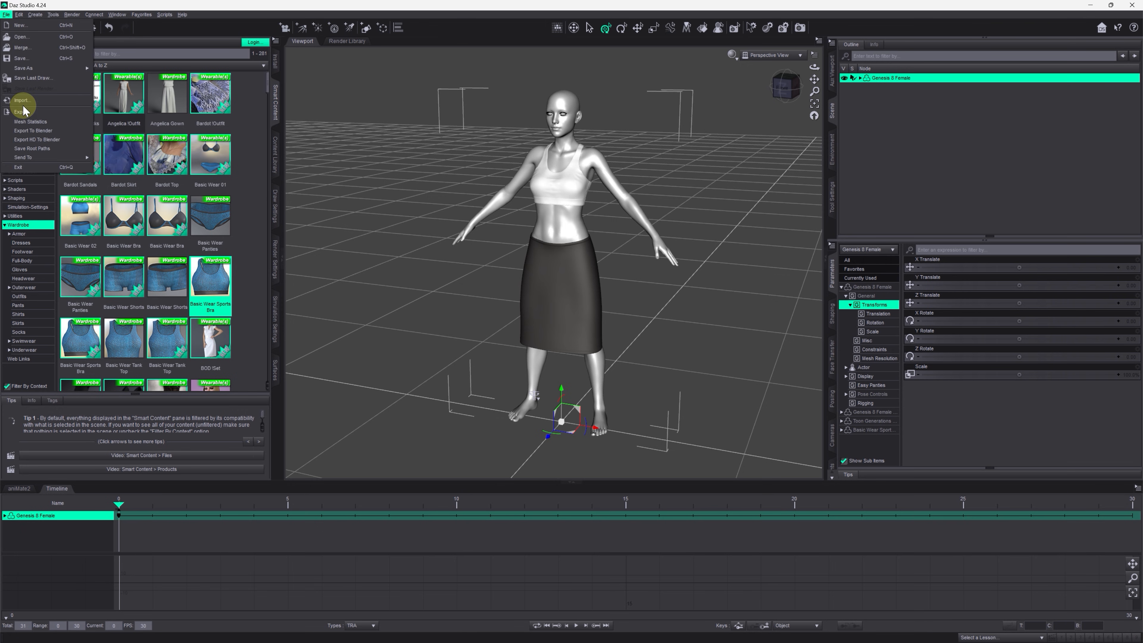
{"action": "left_click", "coordinate": [45, 112]}
{"action": "key", "text": "Return"}
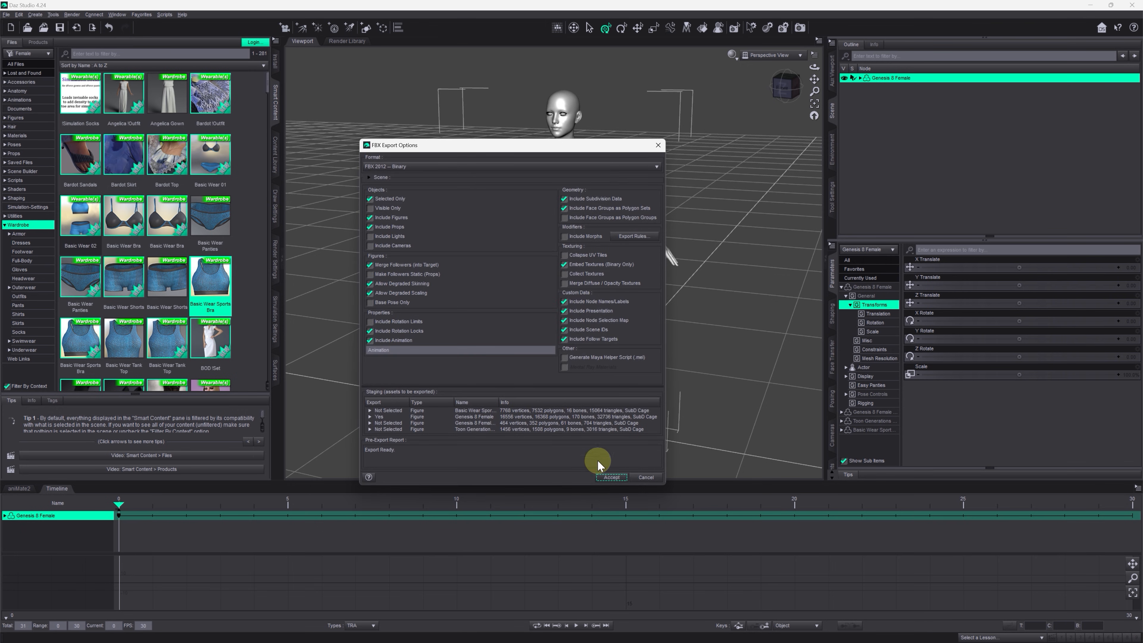
{"action": "left_click", "coordinate": [607, 476]}
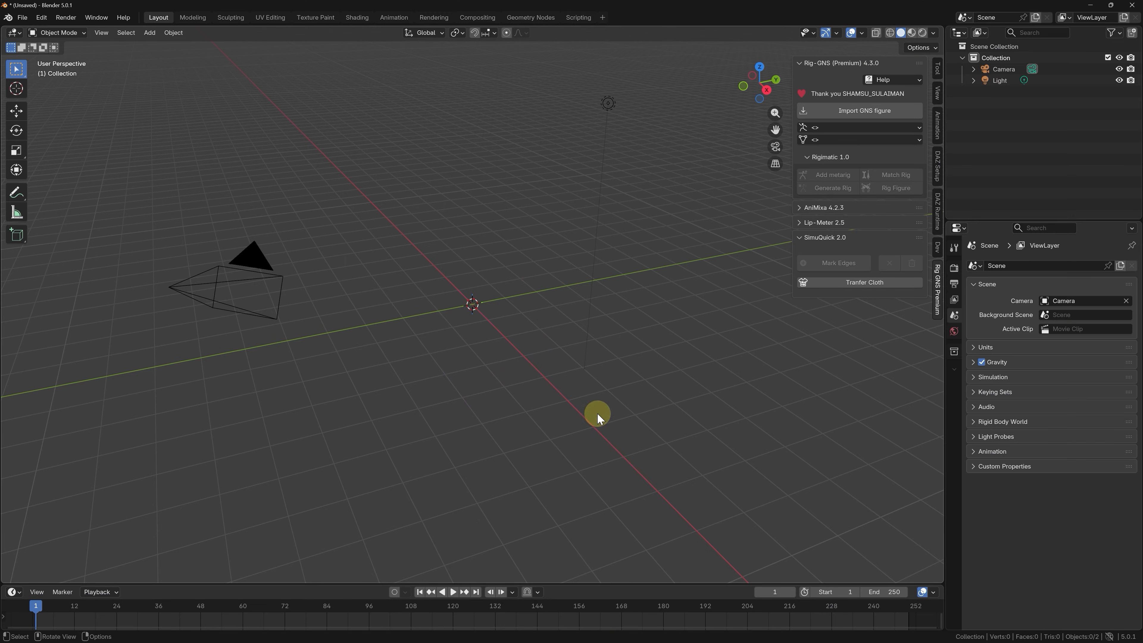
In Blender, import "G8F with skirt.fbx" as a GNS figure.
{"action": "left_click", "coordinate": [880, 113]}
{"action": "left_click", "coordinate": [434, 221]}
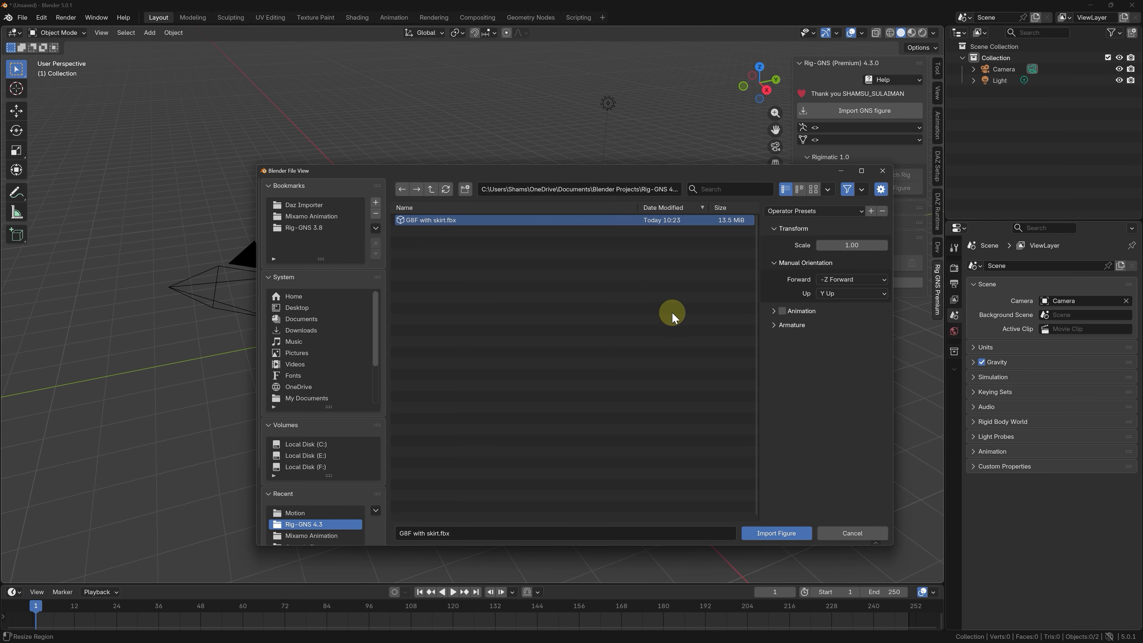
{"action": "left_click", "coordinate": [786, 535]}
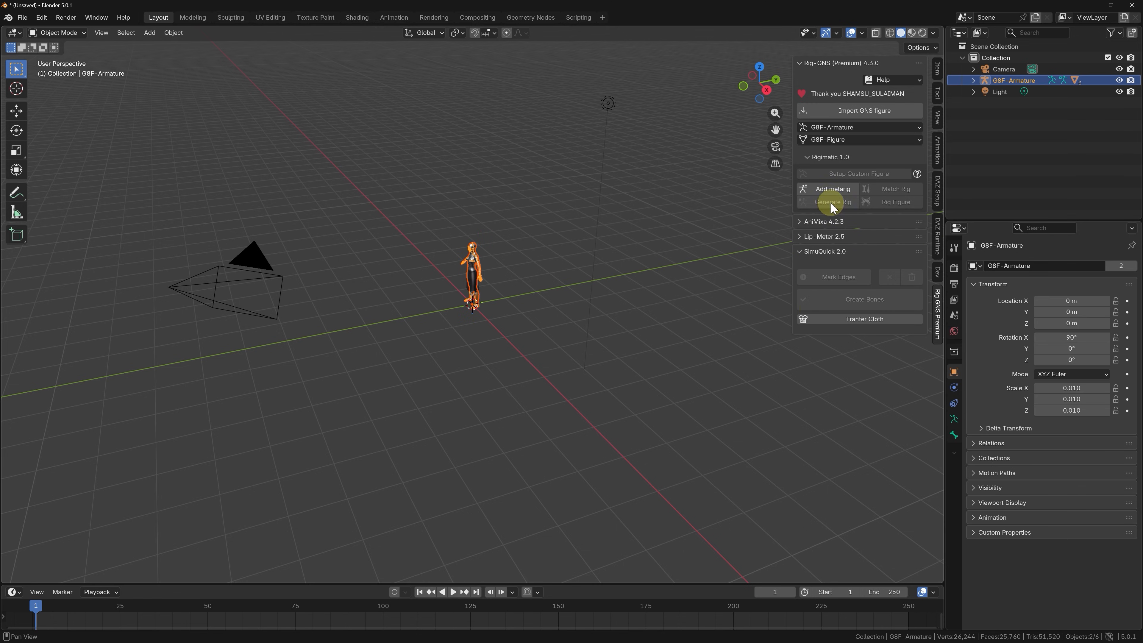
Build the figure's control rig with Rigimatic by adding a metarig, matching it, generating the rig and rigging the figure.
{"action": "left_click", "coordinate": [840, 190]}
{"action": "left_click", "coordinate": [868, 189]}
{"action": "left_click", "coordinate": [854, 202]}
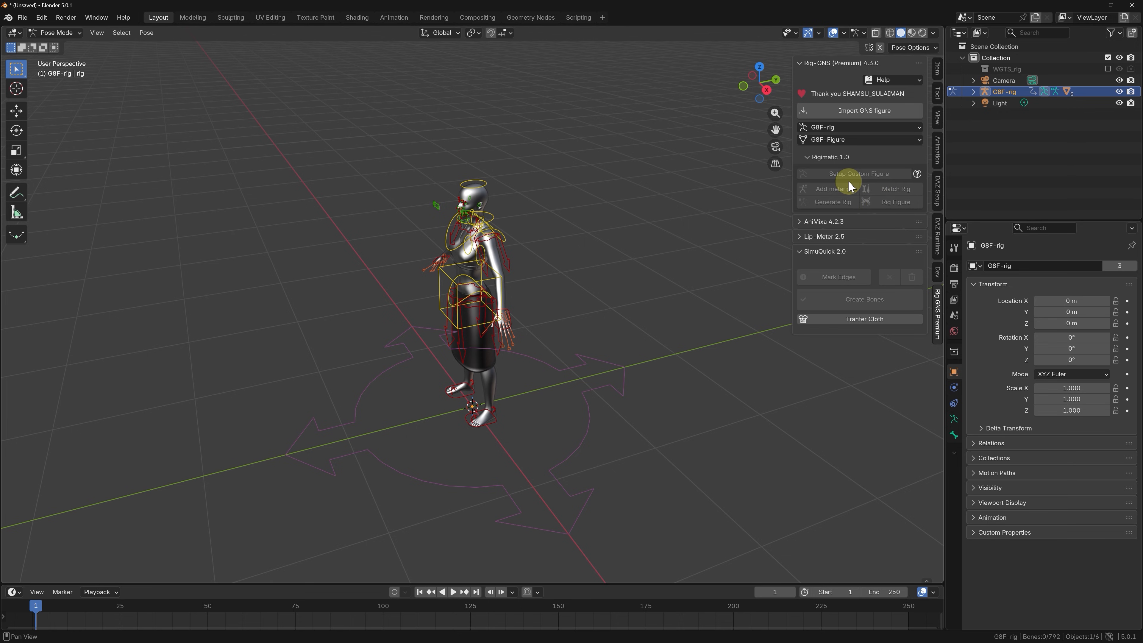
Set the solid viewport shading to MatCap lighting with Texture object color and view the figure from the front.
{"action": "left_click", "coordinate": [931, 33]}
{"action": "left_click", "coordinate": [926, 88]}
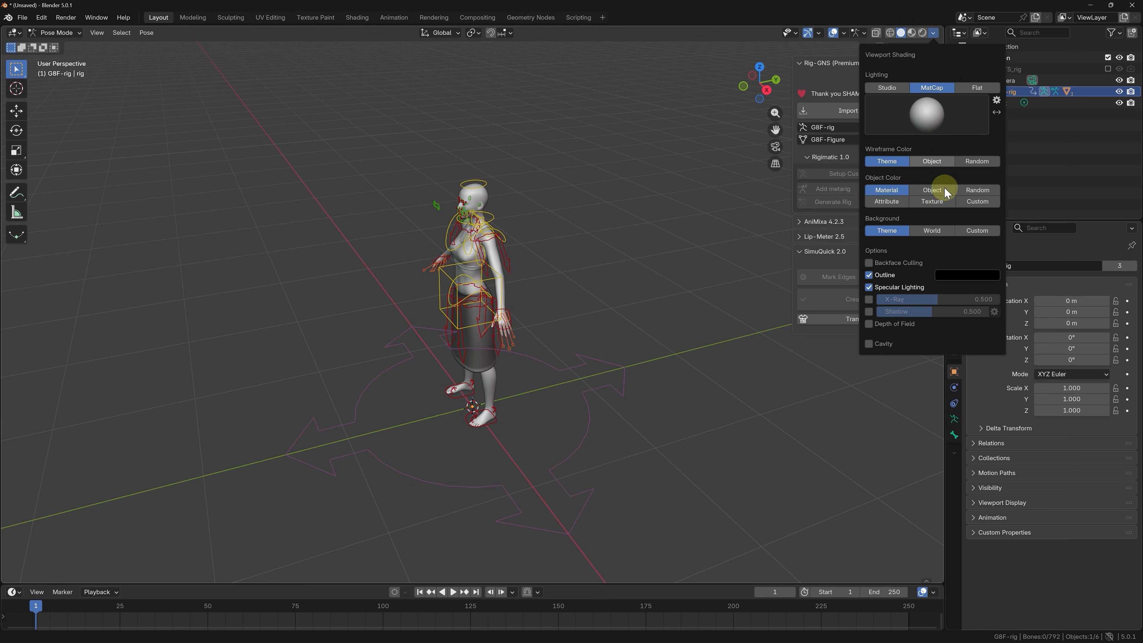
{"action": "left_click", "coordinate": [940, 202]}
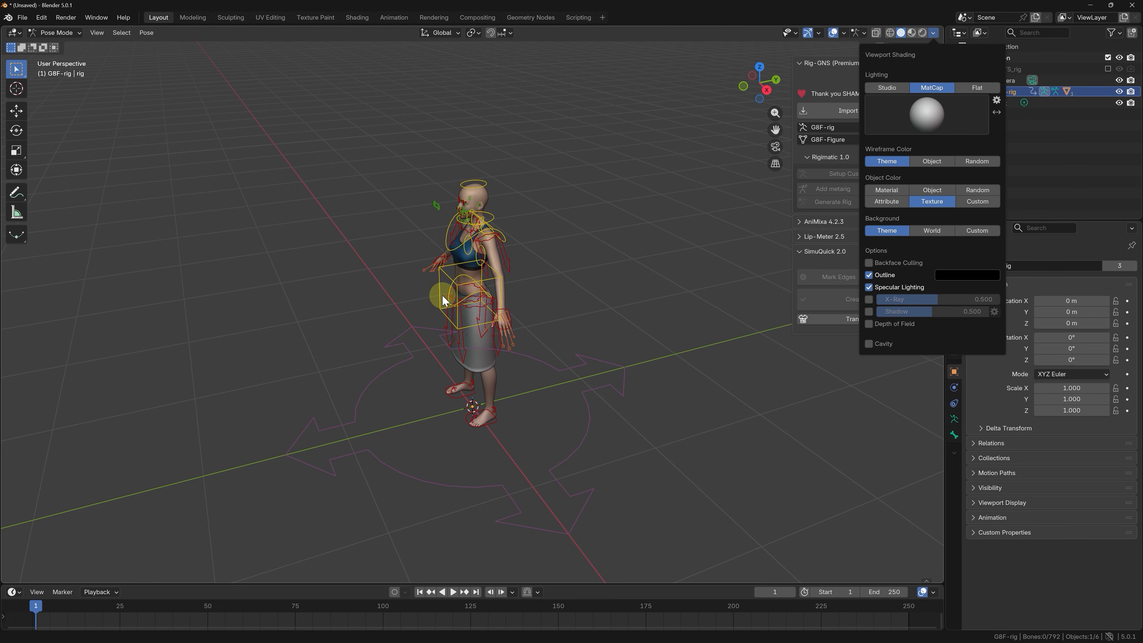
{"action": "scroll", "coordinate": [479, 255], "scroll_direction": "up", "scroll_amount": 4}
{"action": "middle_click_drag", "start_coordinate": [480, 255], "coordinate": [538, 221]}
{"action": "scroll", "coordinate": [538, 221], "scroll_direction": "down", "scroll_amount": 1}
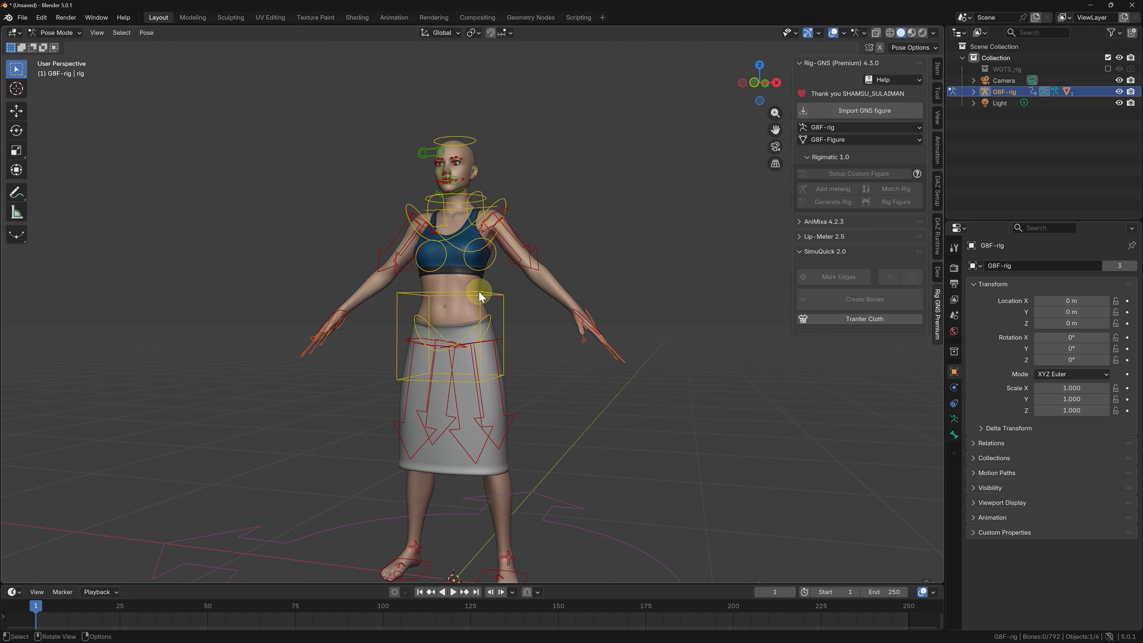
{"action": "middle_click_drag", "start_coordinate": [480, 298], "coordinate": [508, 304]}
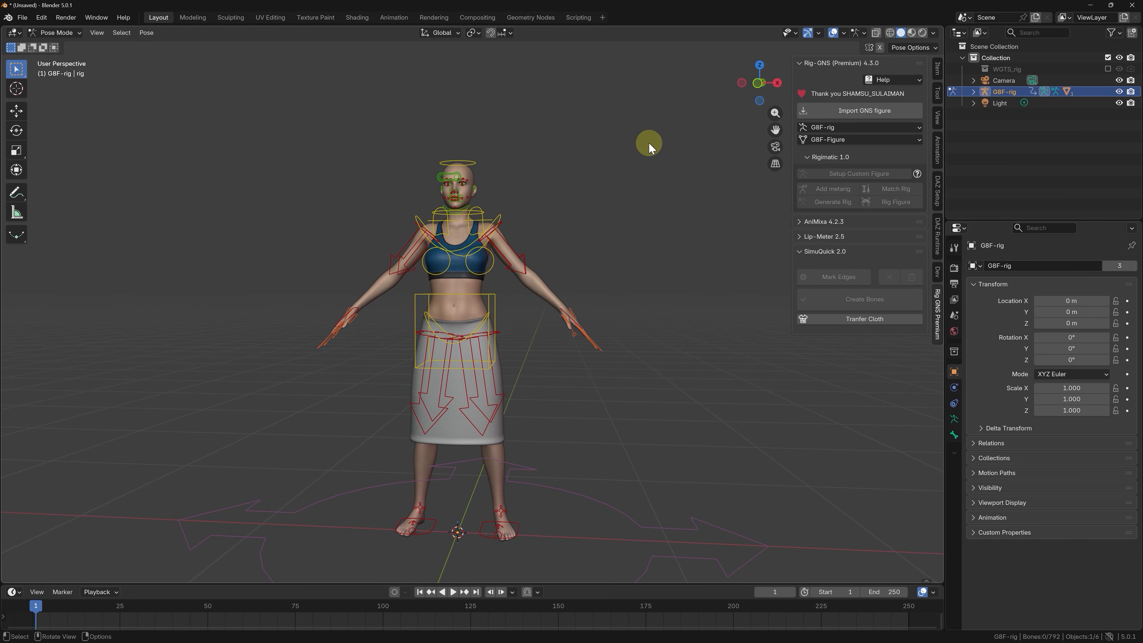
Import the FBX motion dance-graceful-378939.fbx from the Downloads Motion folder with AniMixa.
{"action": "left_click", "coordinate": [817, 223]}
{"action": "left_click", "coordinate": [819, 256]}
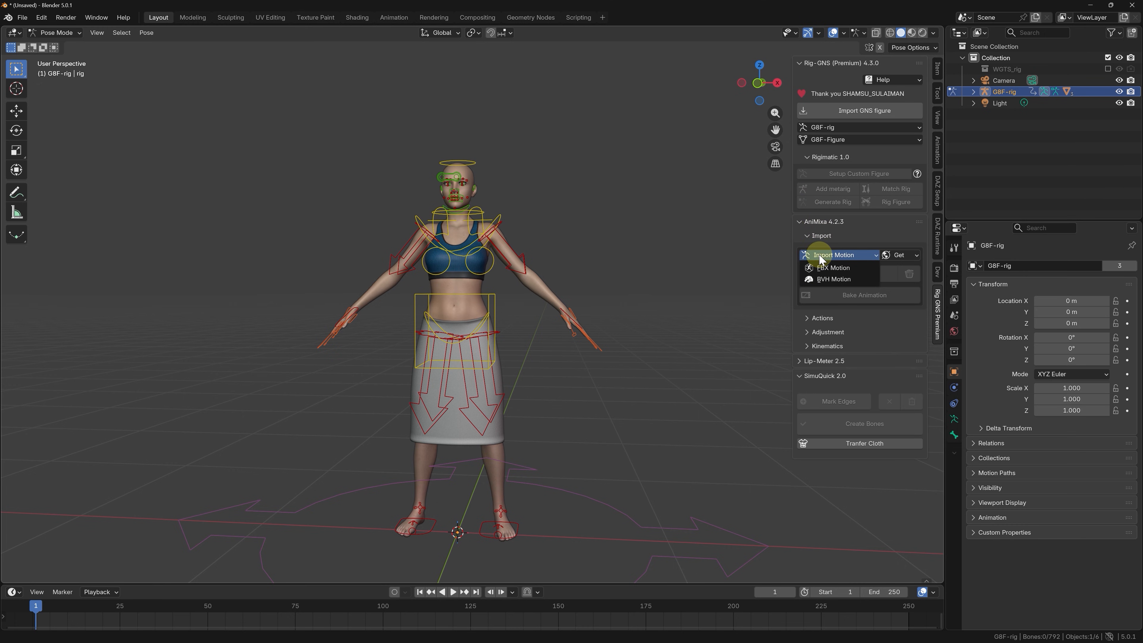
{"action": "left_click", "coordinate": [829, 268]}
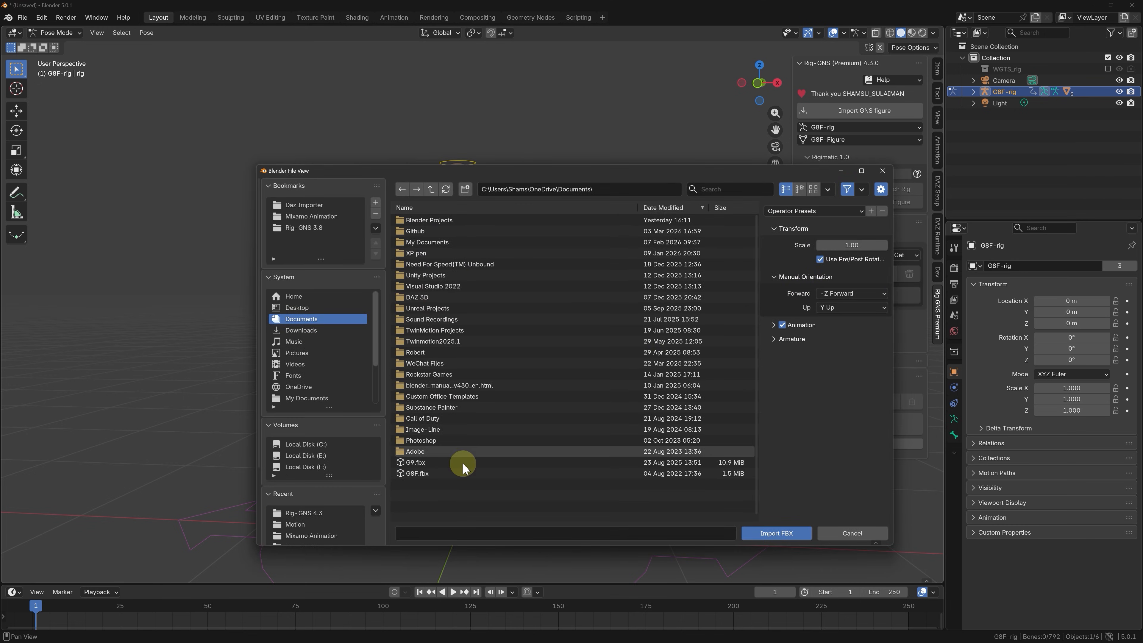
{"action": "left_click", "coordinate": [321, 330]}
{"action": "double_click", "coordinate": [419, 221]}
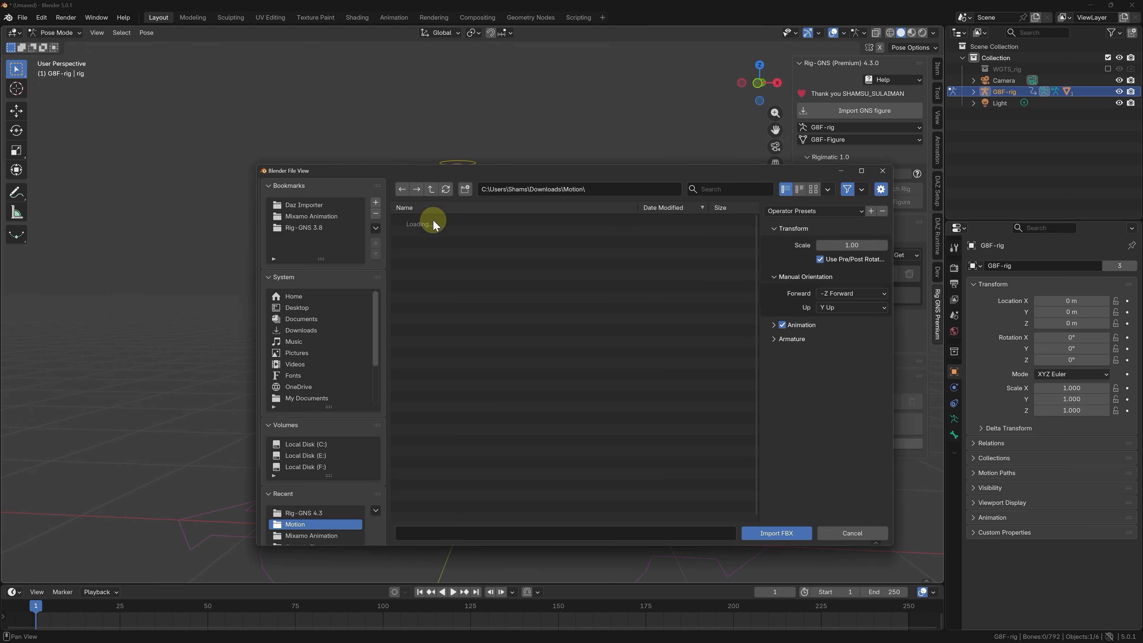
{"action": "left_click", "coordinate": [467, 220]}
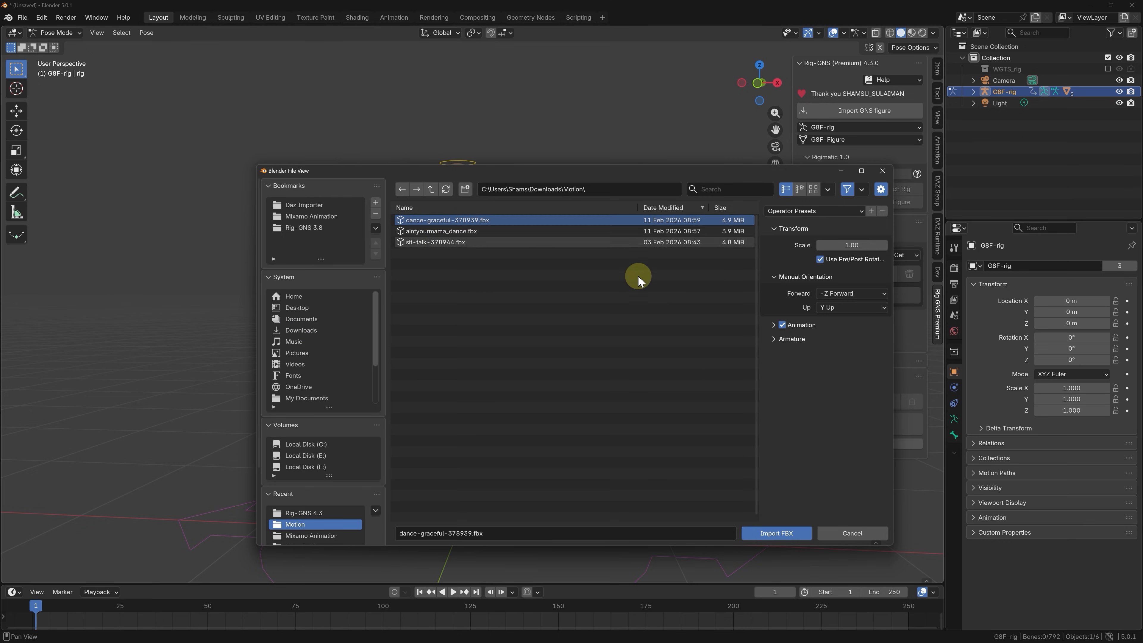
{"action": "left_click", "coordinate": [777, 536]}
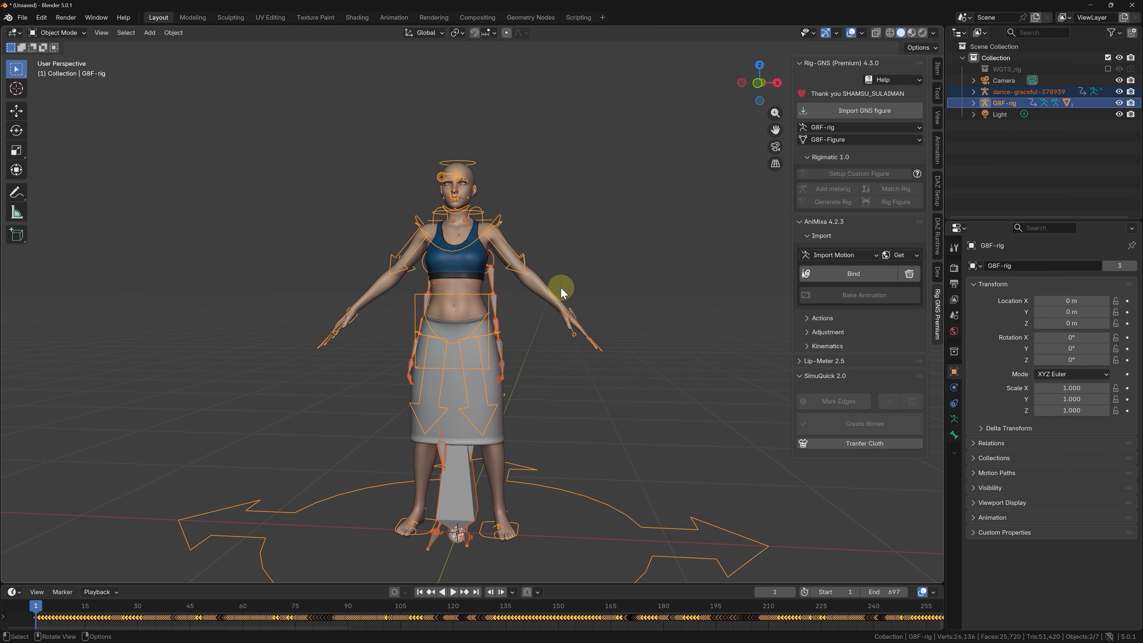
Bind the imported dance motion to the G8F rig and play the animation, checking the skirt from several angles.
{"action": "key", "text": "space"}
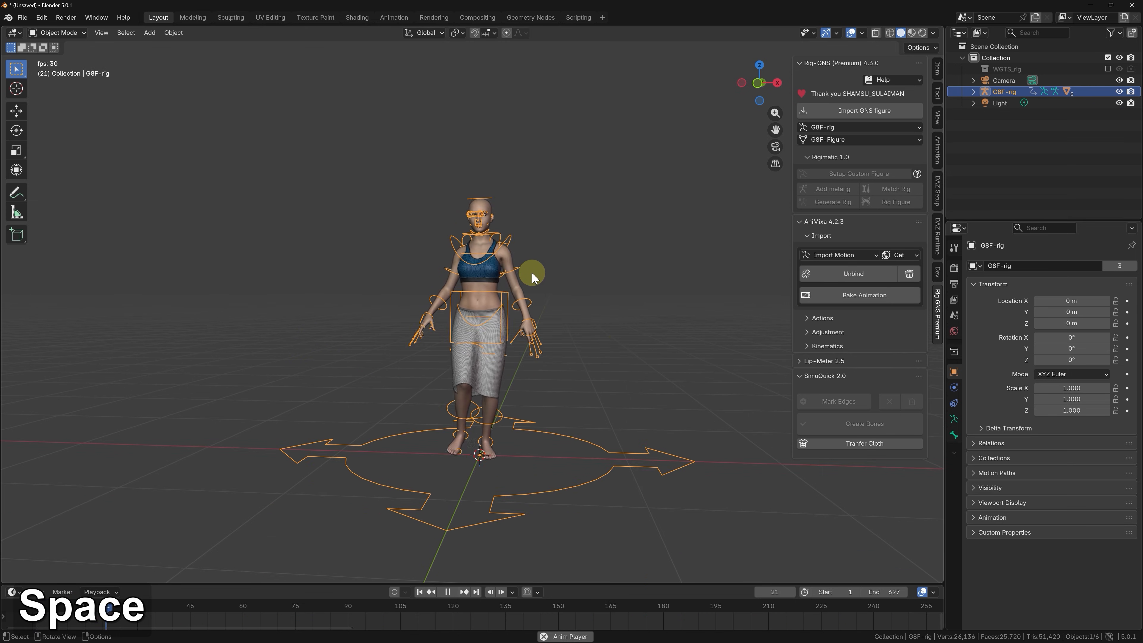
{"action": "middle_click_drag", "start_coordinate": [528, 281], "coordinate": [500, 290]}
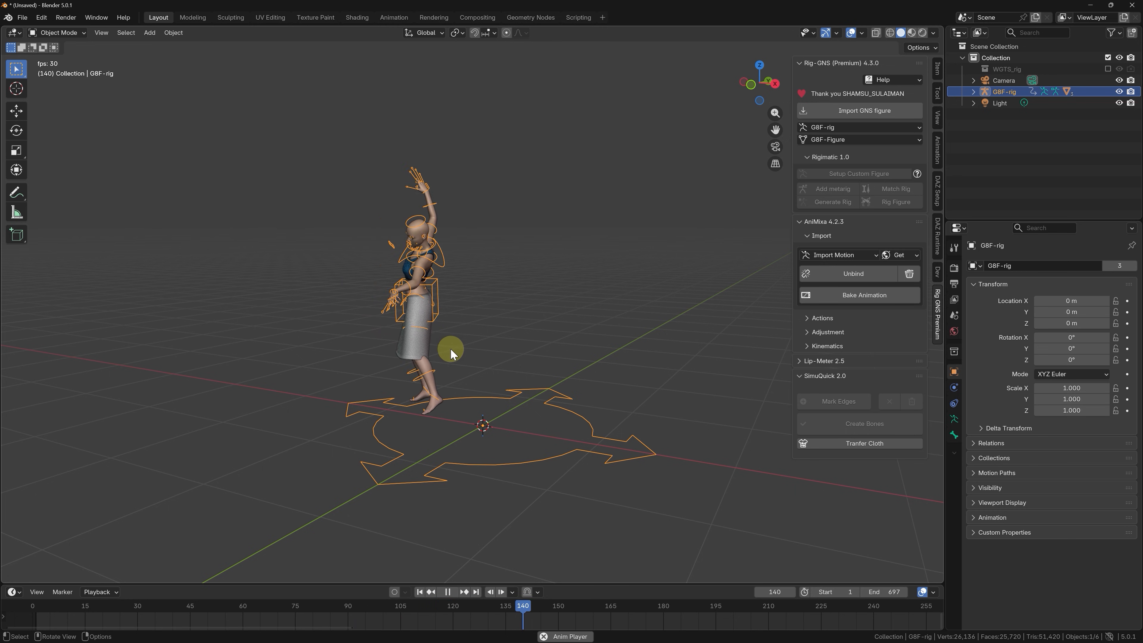
{"action": "middle_click_drag", "start_coordinate": [449, 349], "coordinate": [497, 356]}
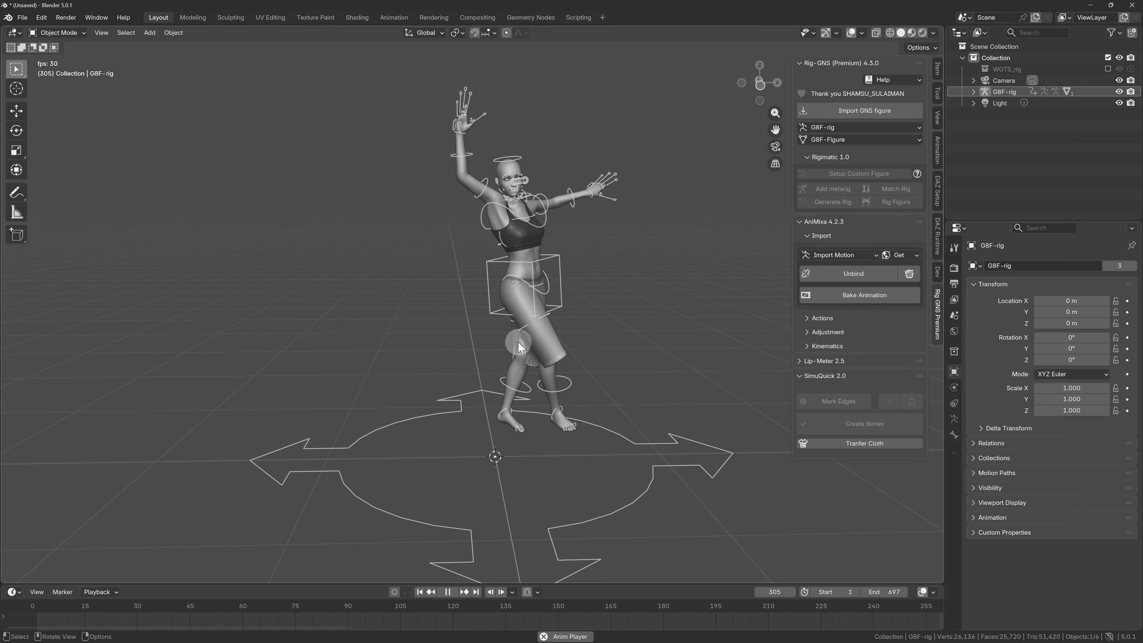
{"action": "middle_click_drag", "start_coordinate": [518, 342], "coordinate": [513, 347]}
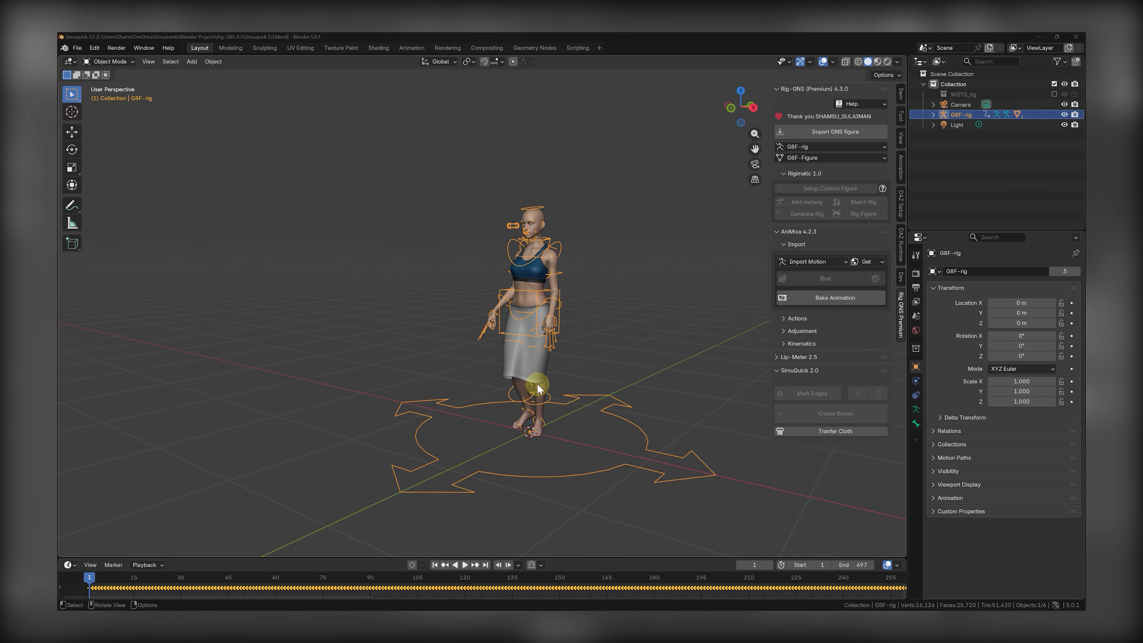
Play and scrub the dance animation to frame 84, and examine the figure's neck and shoulders from behind and the side.
{"action": "left_click", "coordinate": [465, 565]}
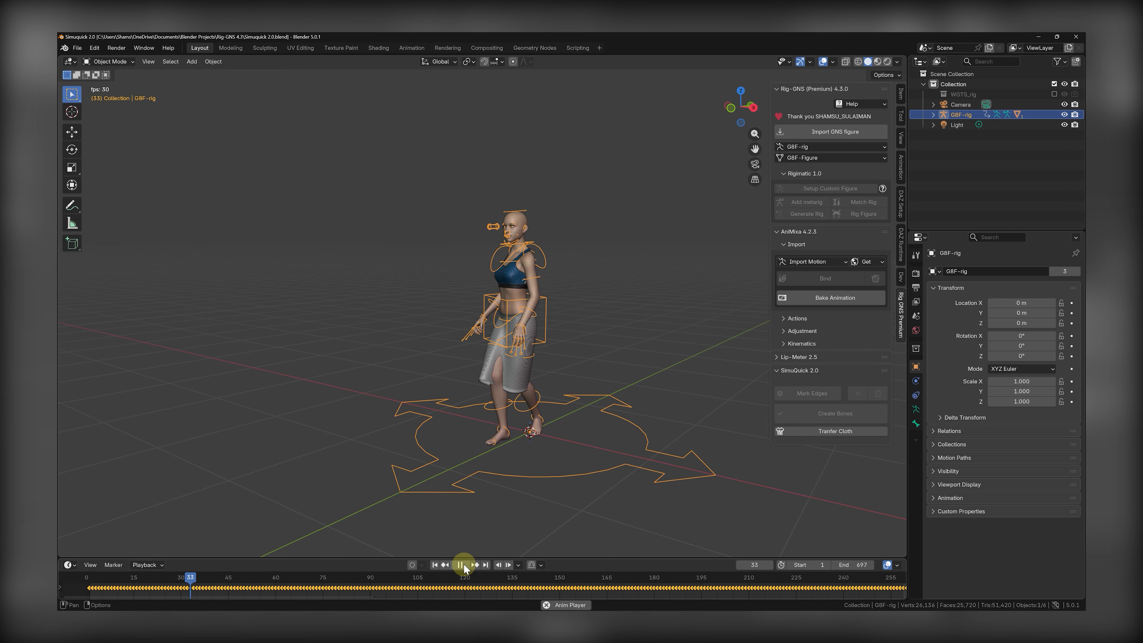
{"action": "left_click", "coordinate": [460, 565]}
{"action": "scroll", "coordinate": [428, 239], "scroll_direction": "up", "scroll_amount": 8}
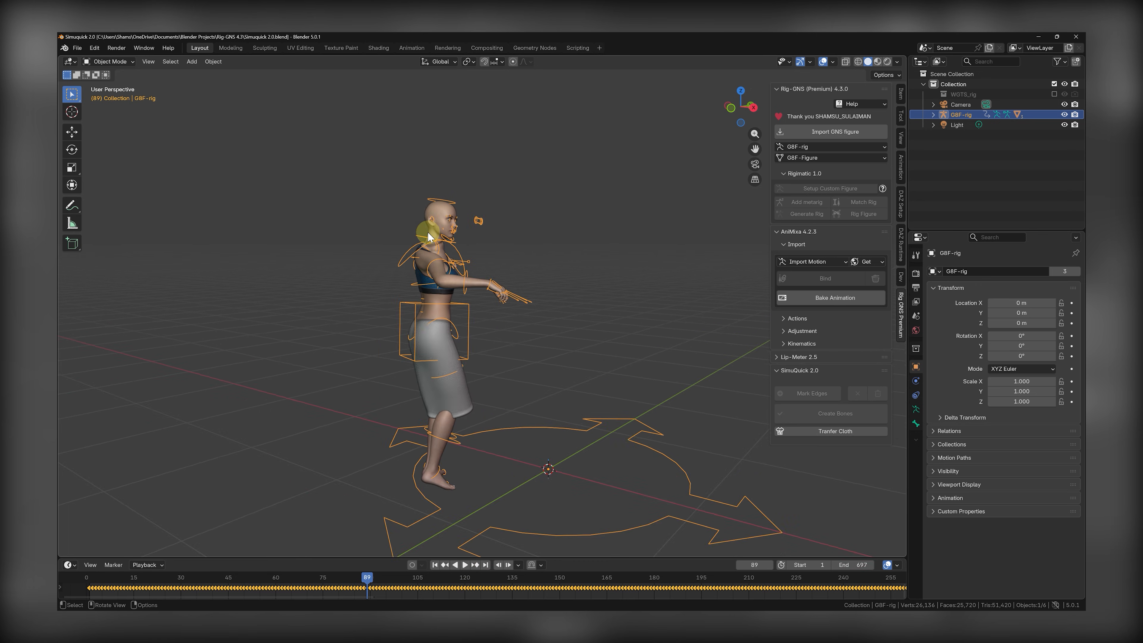
{"action": "left_click", "coordinate": [465, 567]}
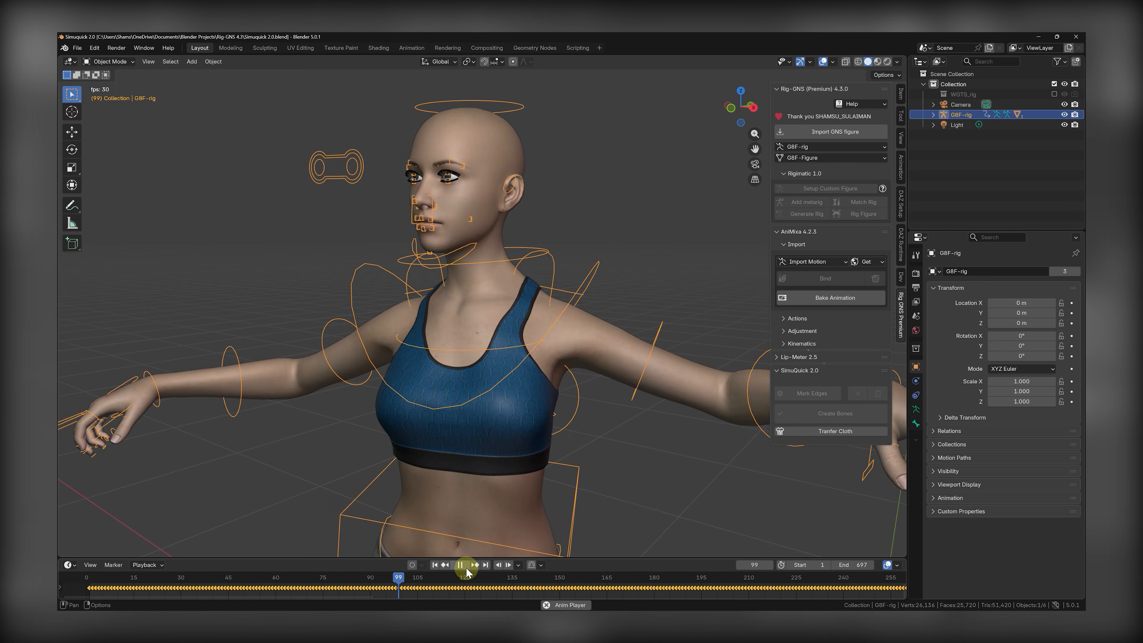
{"action": "left_click_drag", "start_coordinate": [283, 575], "coordinate": [366, 530]}
{"action": "middle_click_drag", "start_coordinate": [523, 273], "coordinate": [490, 296]}
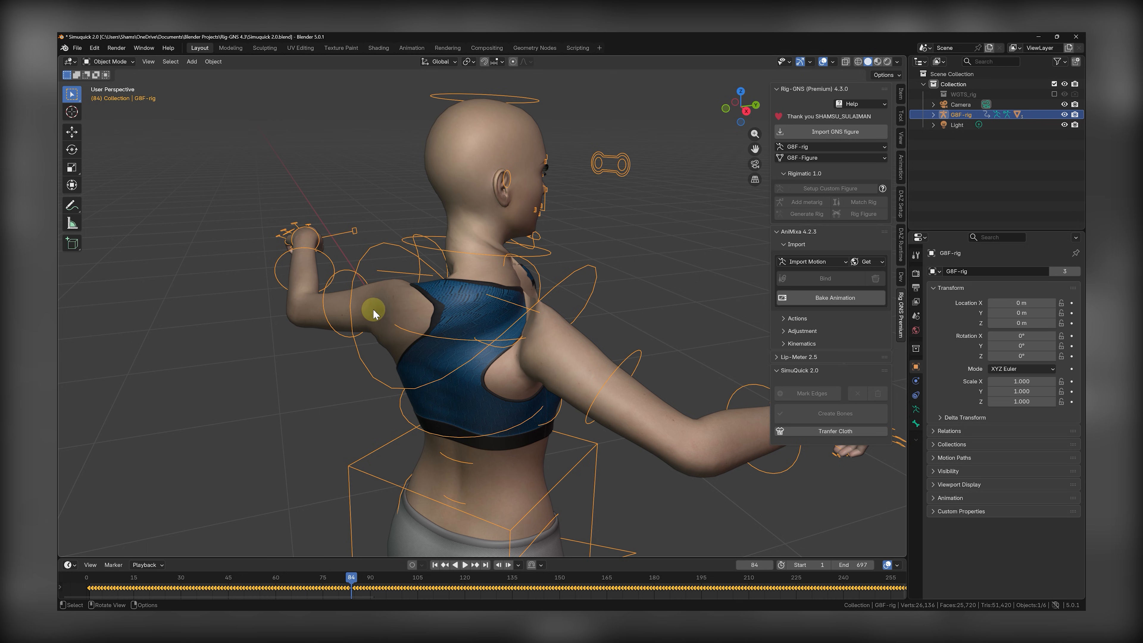
{"action": "middle_click_drag", "start_coordinate": [373, 313], "coordinate": [459, 243]}
{"action": "middle_click_drag", "start_coordinate": [523, 301], "coordinate": [584, 273]}
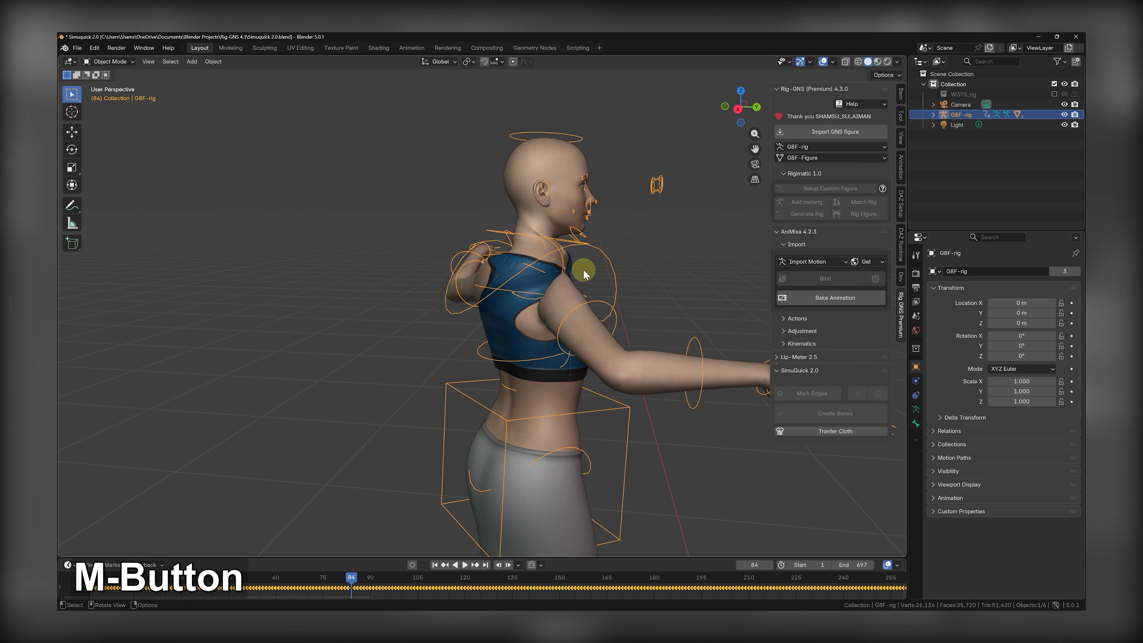
{"action": "scroll", "coordinate": [584, 272], "scroll_direction": "up", "scroll_amount": 3}
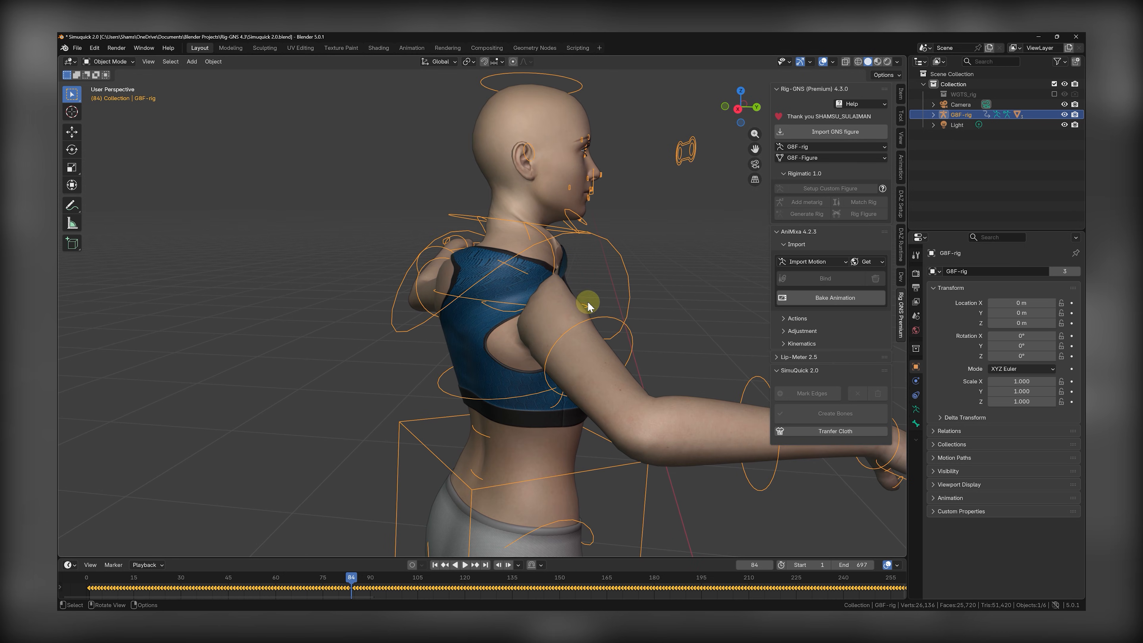
In Pose Mode, select the tweak_spine.004 bone through the wireframe, inspect its Relations settings, and return to solid shading.
{"action": "key", "text": "Tab"}
{"action": "key", "text": "shift+z"}
{"action": "scroll", "coordinate": [510, 227], "scroll_direction": "up", "scroll_amount": 4}
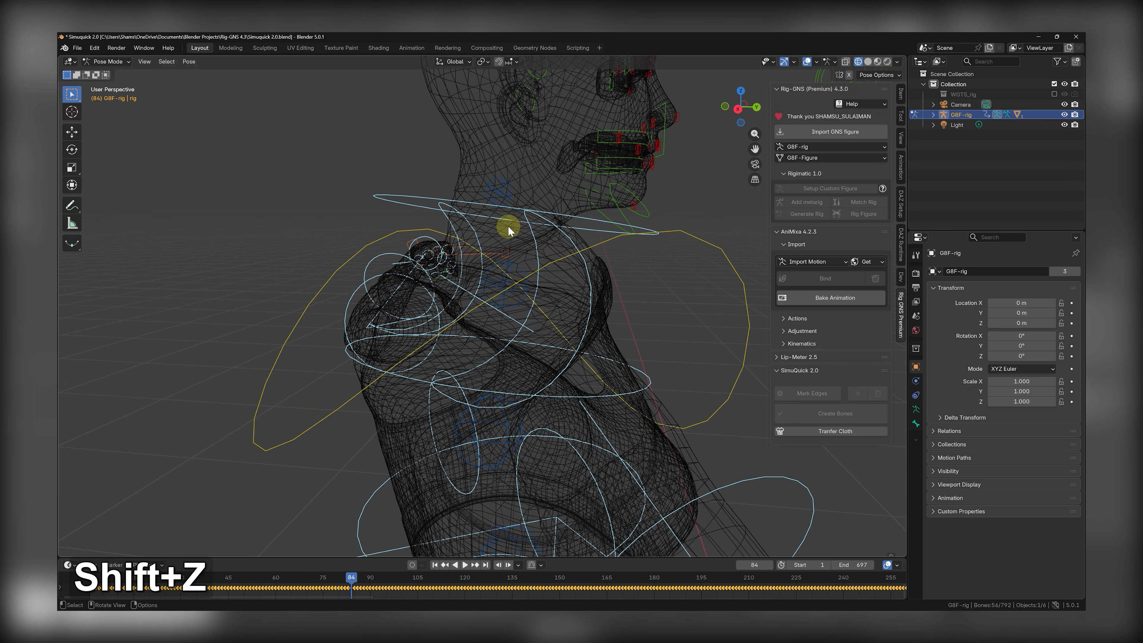
{"action": "left_click", "coordinate": [511, 267]}
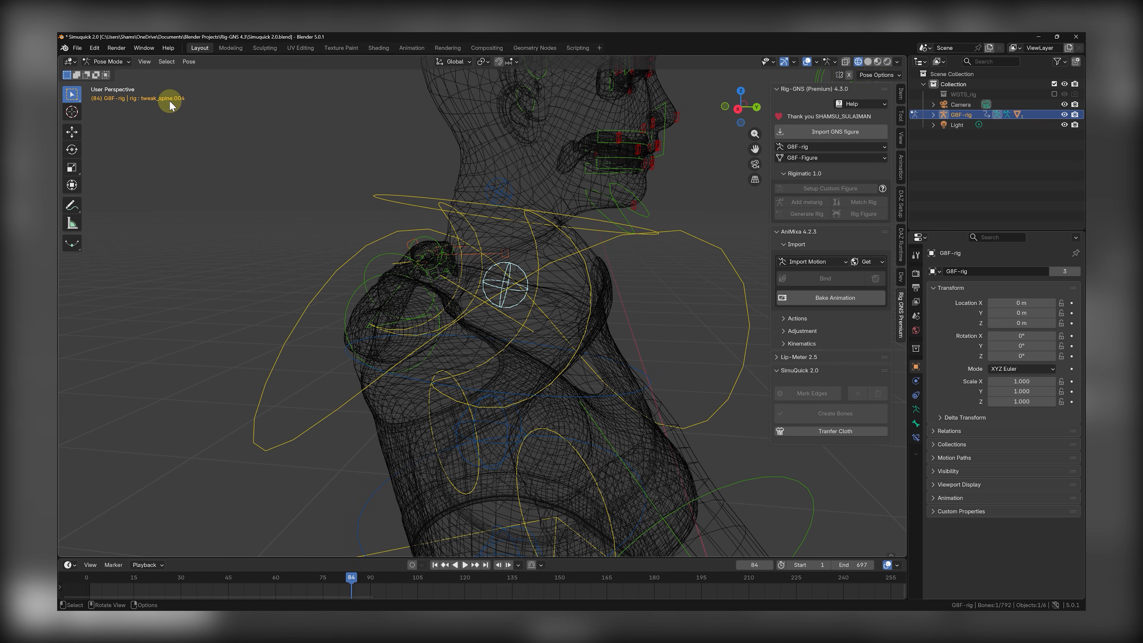
{"action": "left_click", "coordinate": [916, 423]}
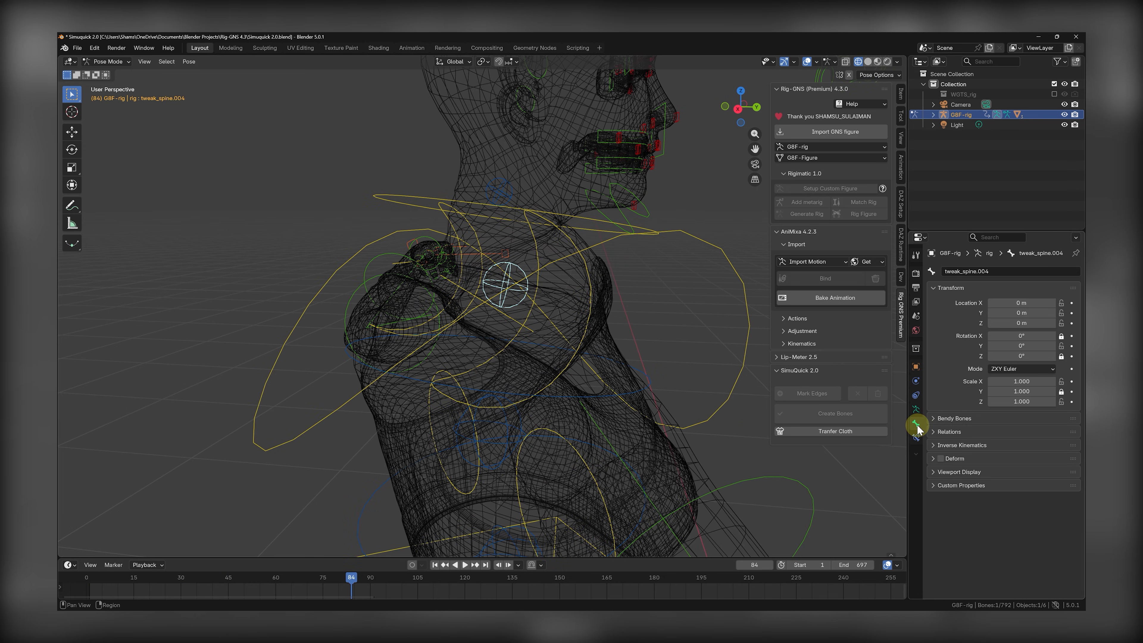
{"action": "left_click", "coordinate": [945, 432]}
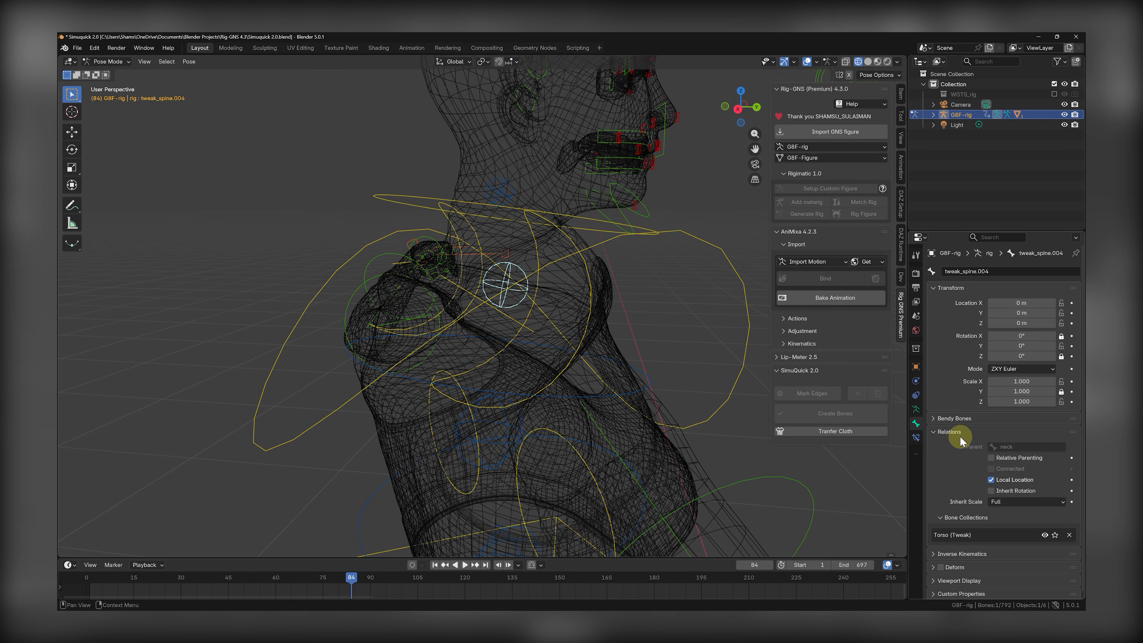
{"action": "left_click", "coordinate": [991, 480]}
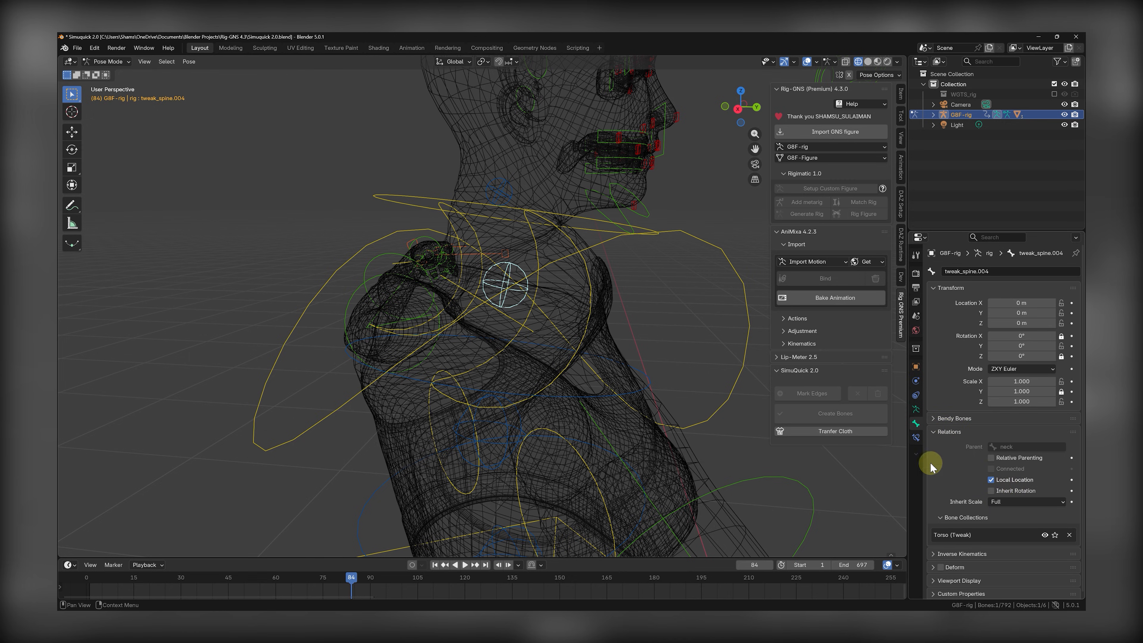
{"action": "key", "text": "z"}
{"action": "key", "text": "z"}
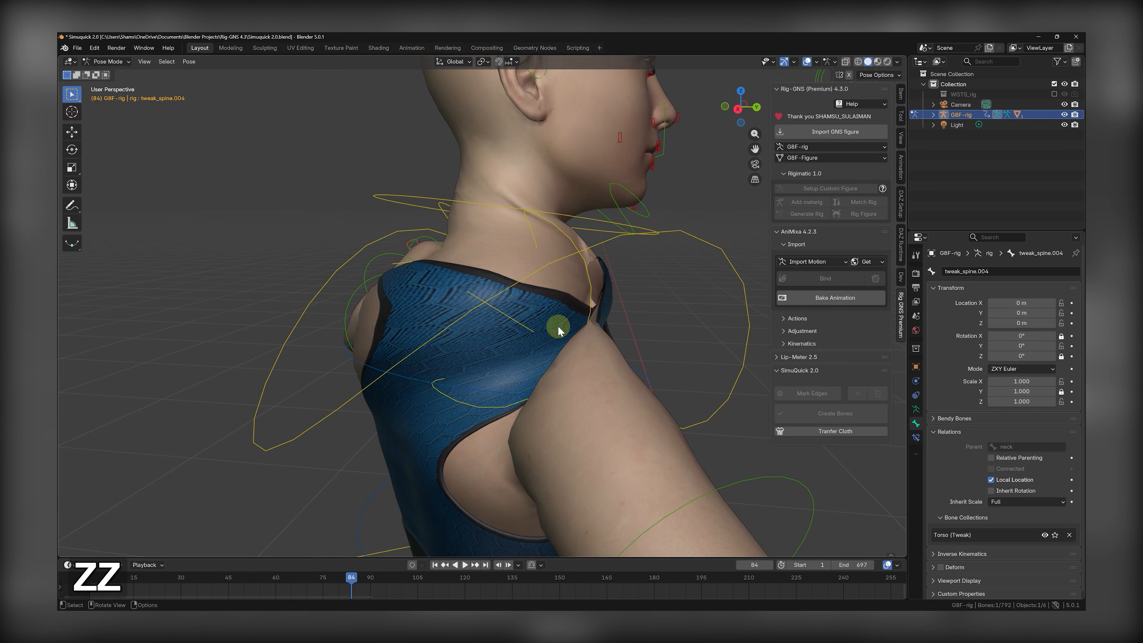
Enable Inherit Rotation for the tweak_spine.004 bone and start playback to check the neckline.
{"action": "scroll", "coordinate": [548, 307], "scroll_direction": "down", "scroll_amount": 5}
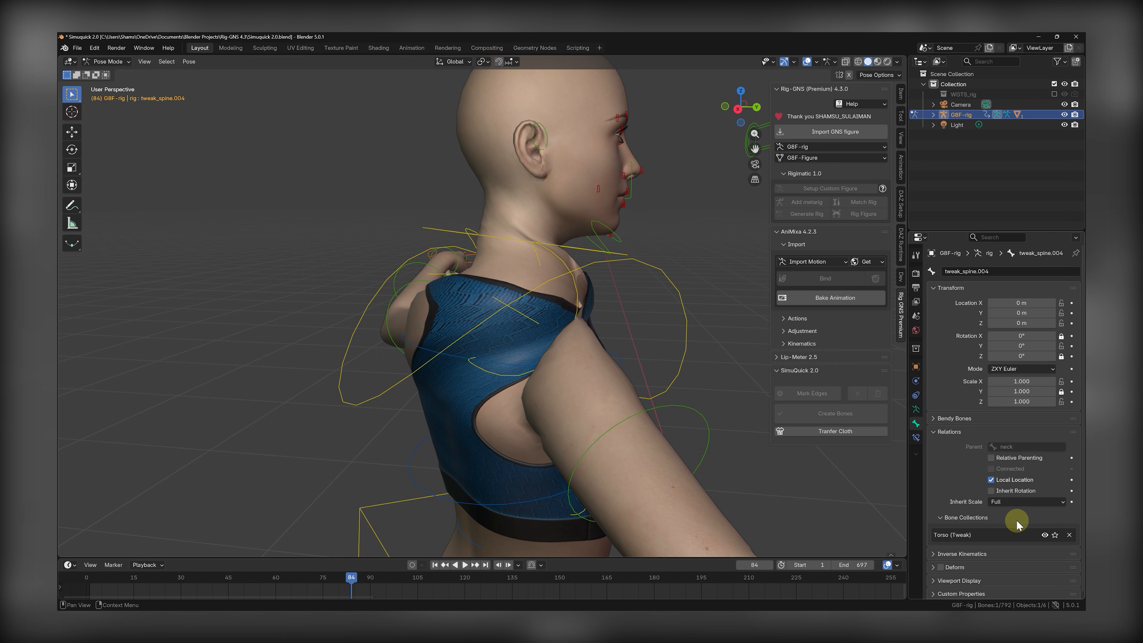
{"action": "left_click", "coordinate": [994, 493]}
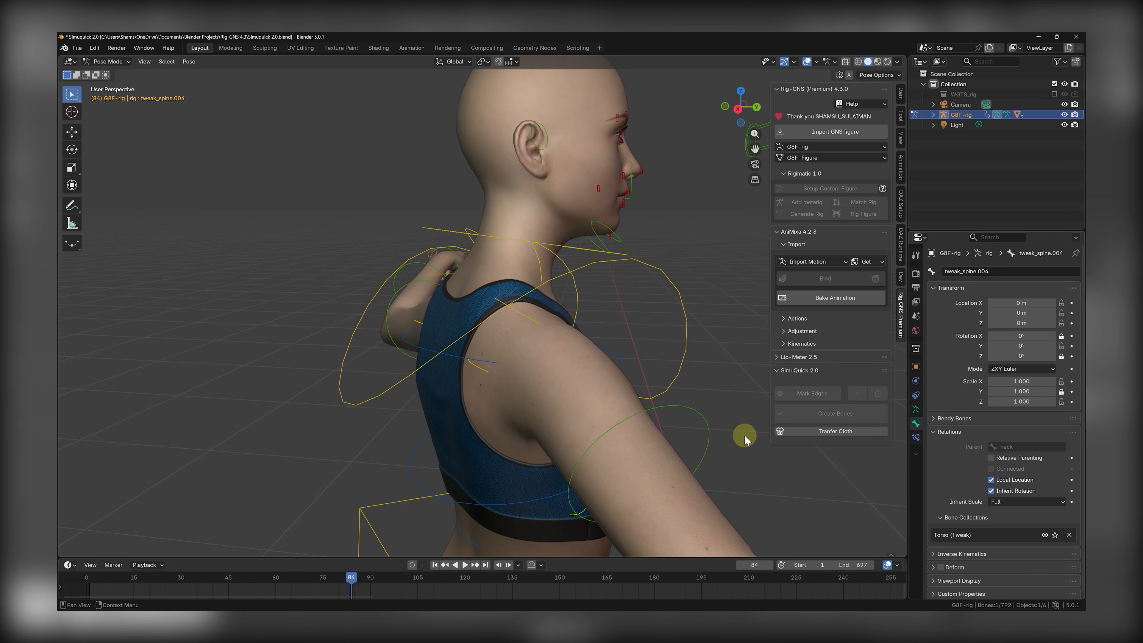
{"action": "scroll", "coordinate": [451, 256], "scroll_direction": "down", "scroll_amount": 5}
{"action": "key", "text": "space"}
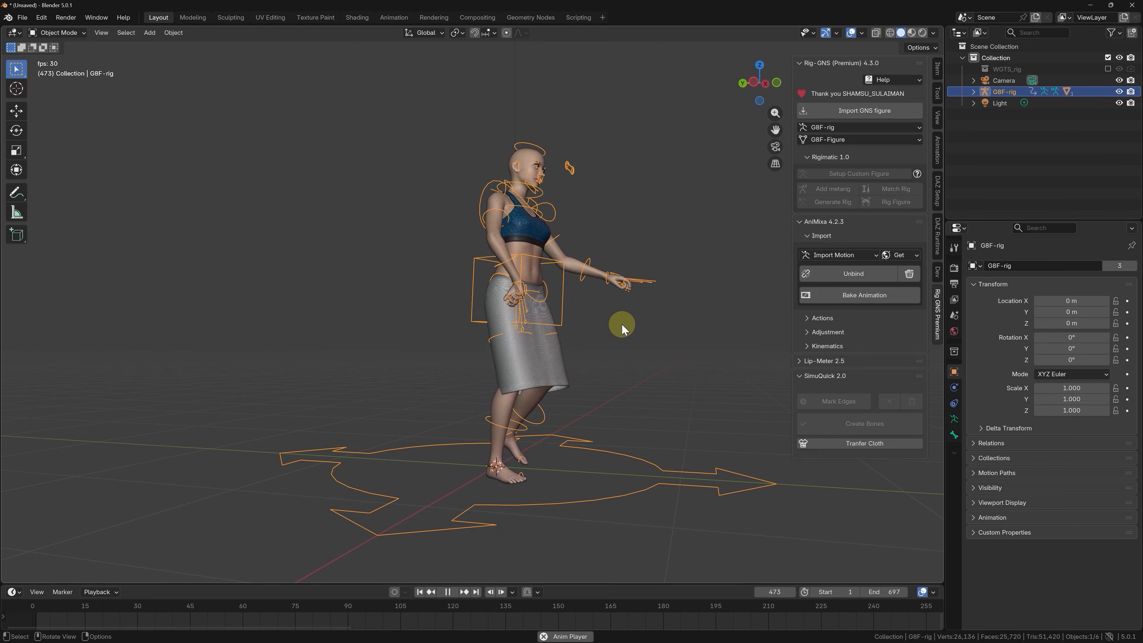
Bake the bound dance motion over frames 1 to 697 with frame step 1, and play it from the front to frame 38.
{"action": "key", "text": "space"}
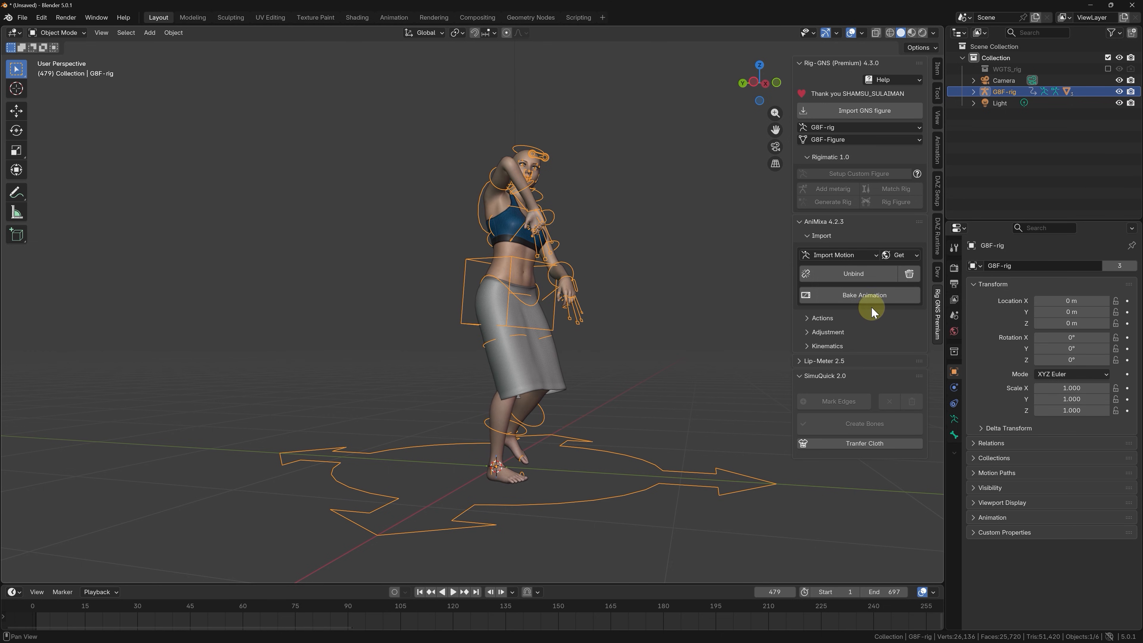
{"action": "left_click", "coordinate": [873, 295]}
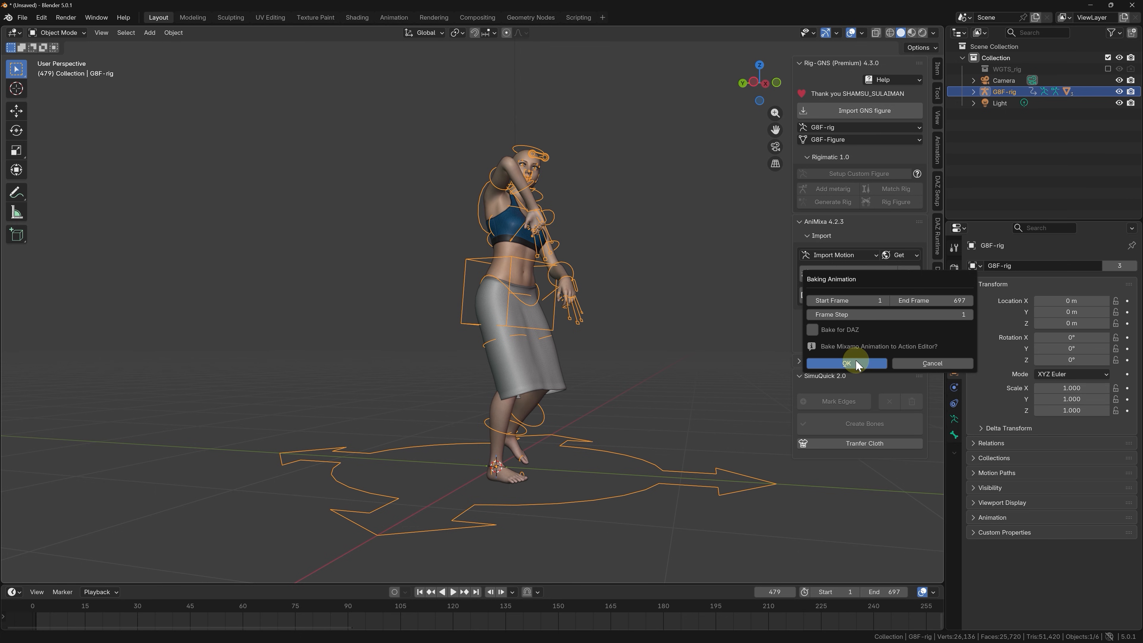
{"action": "left_click", "coordinate": [856, 363]}
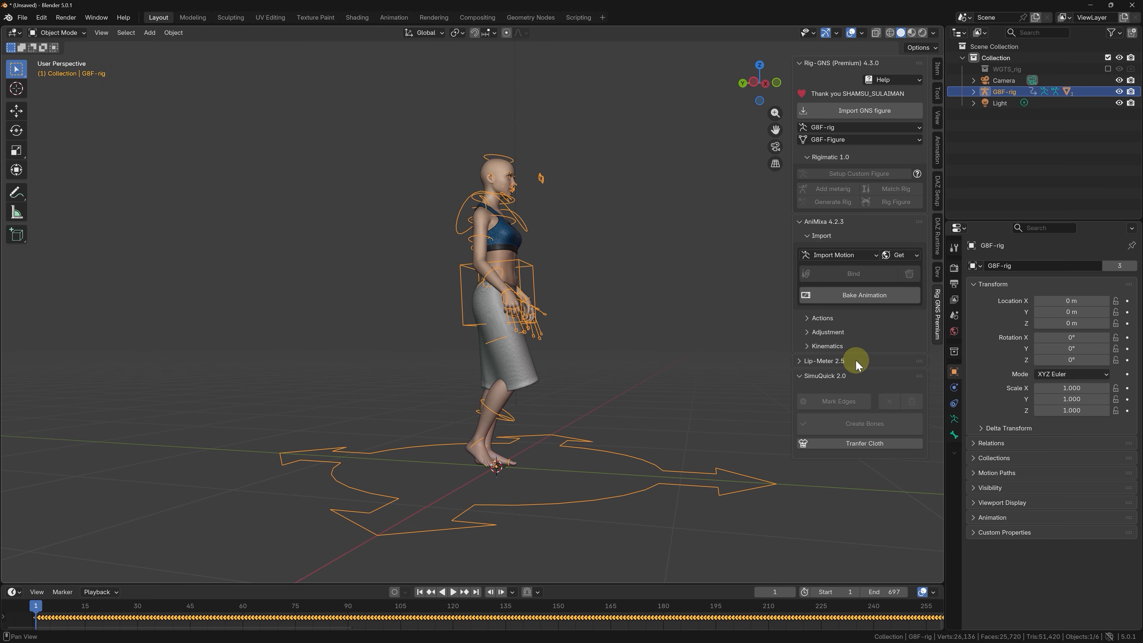
{"action": "middle_click_drag", "start_coordinate": [549, 388], "coordinate": [549, 388]}
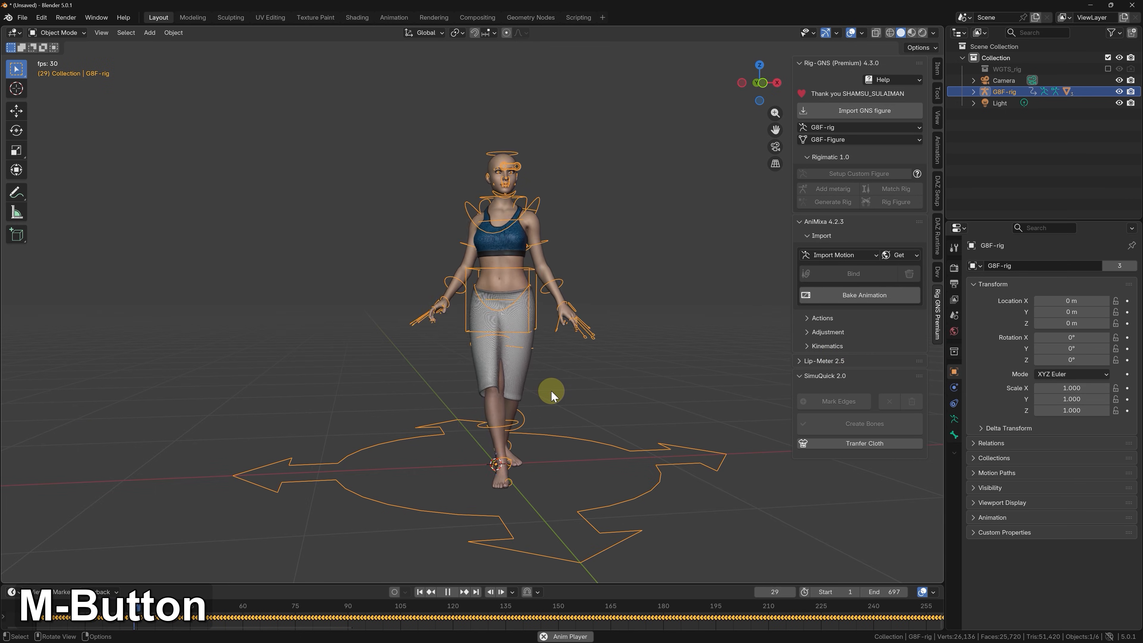
{"action": "key", "text": "space"}
Raise both shoulders on the Z axis with AniMixa's Tilt adjustment for the Shoulder bones.
{"action": "scroll", "coordinate": [601, 191], "scroll_direction": "up", "scroll_amount": 3}
{"action": "scroll", "coordinate": [448, 203], "scroll_direction": "up", "scroll_amount": 3}
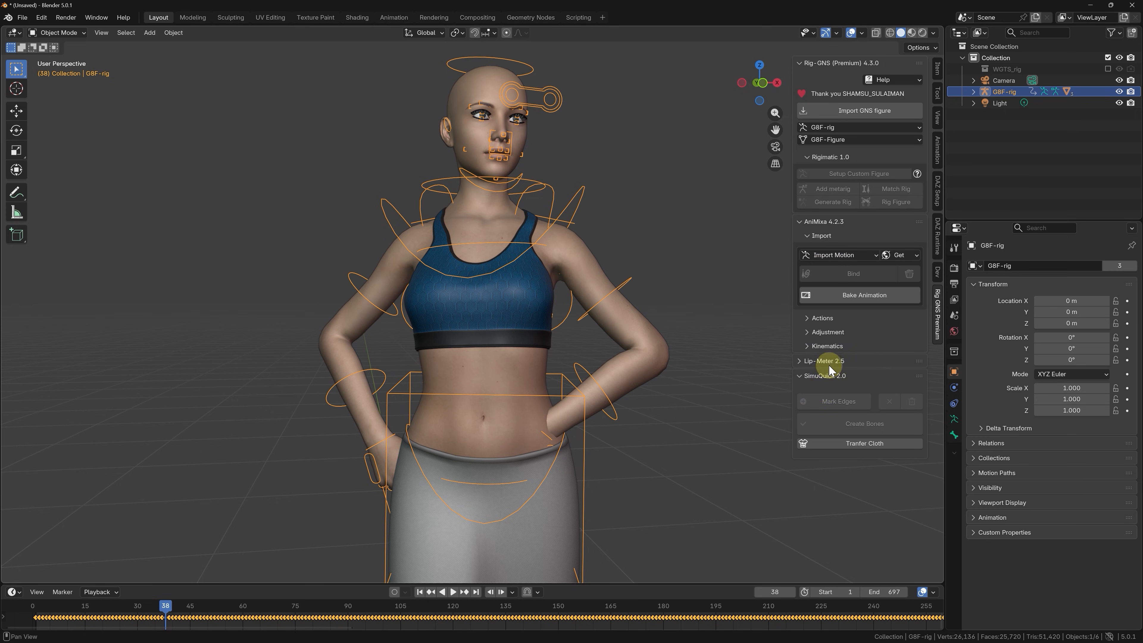
{"action": "left_click", "coordinate": [836, 333]}
{"action": "left_click", "coordinate": [845, 360]}
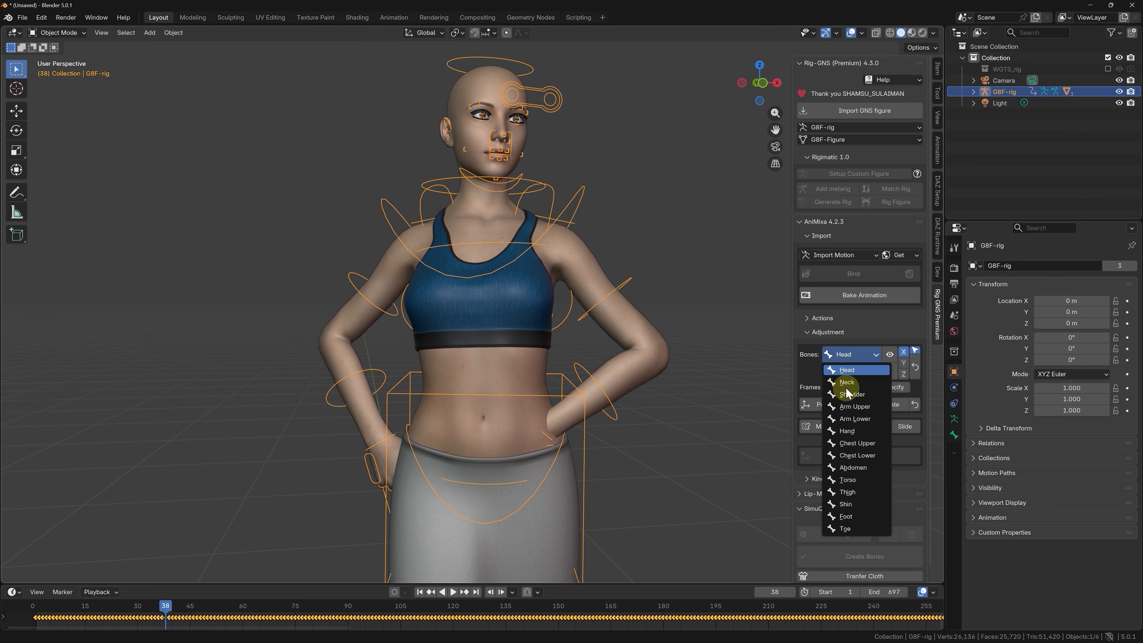
{"action": "left_click", "coordinate": [848, 394]}
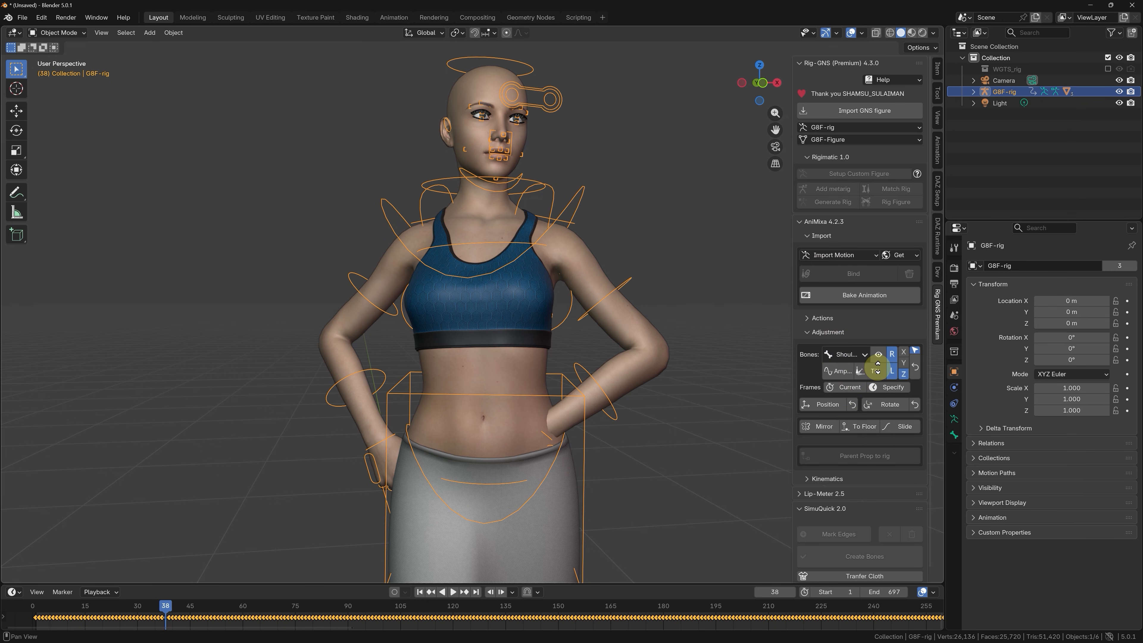
{"action": "left_click_drag", "start_coordinate": [877, 369], "coordinate": [878, 363]}
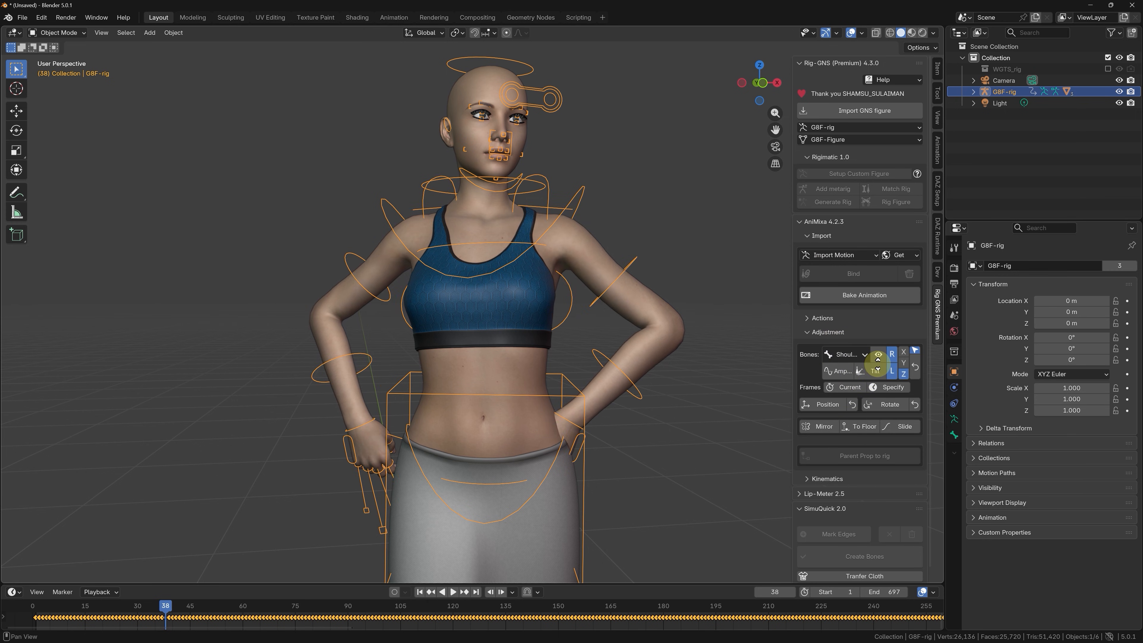
Tilt both Arm Upper bones outward on the Z axis and play the adjusted dance to frame 246.
{"action": "left_click", "coordinate": [855, 356]}
{"action": "left_click", "coordinate": [858, 392]}
{"action": "left_click_drag", "start_coordinate": [875, 371], "coordinate": [876, 364]}
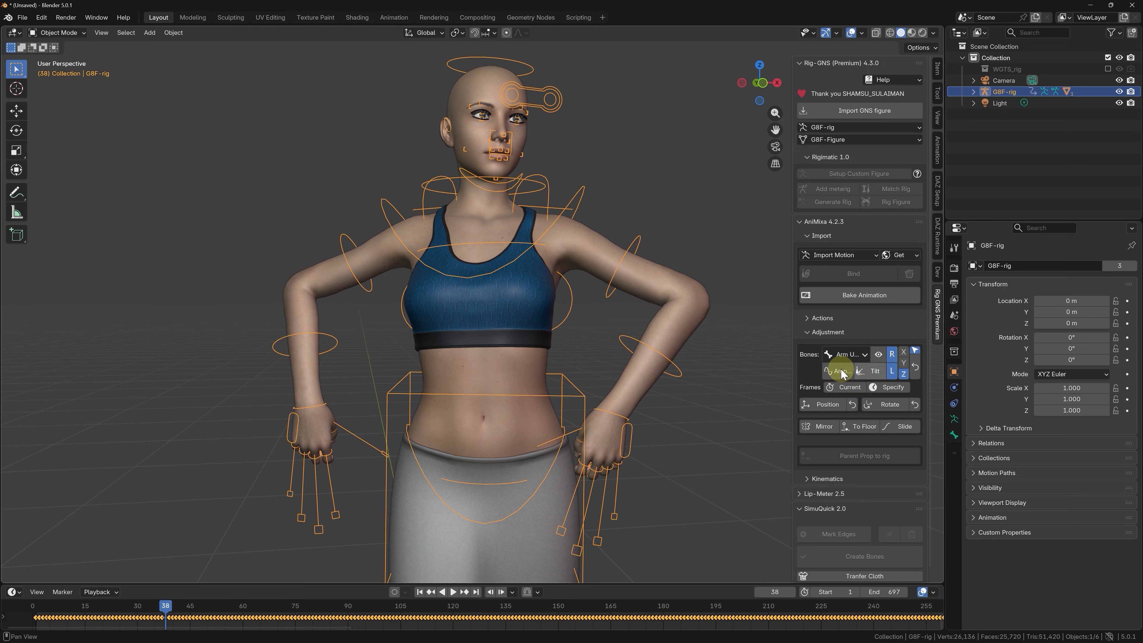
{"action": "scroll", "coordinate": [553, 292], "scroll_direction": "down", "scroll_amount": 3}
{"action": "key", "text": "space"}
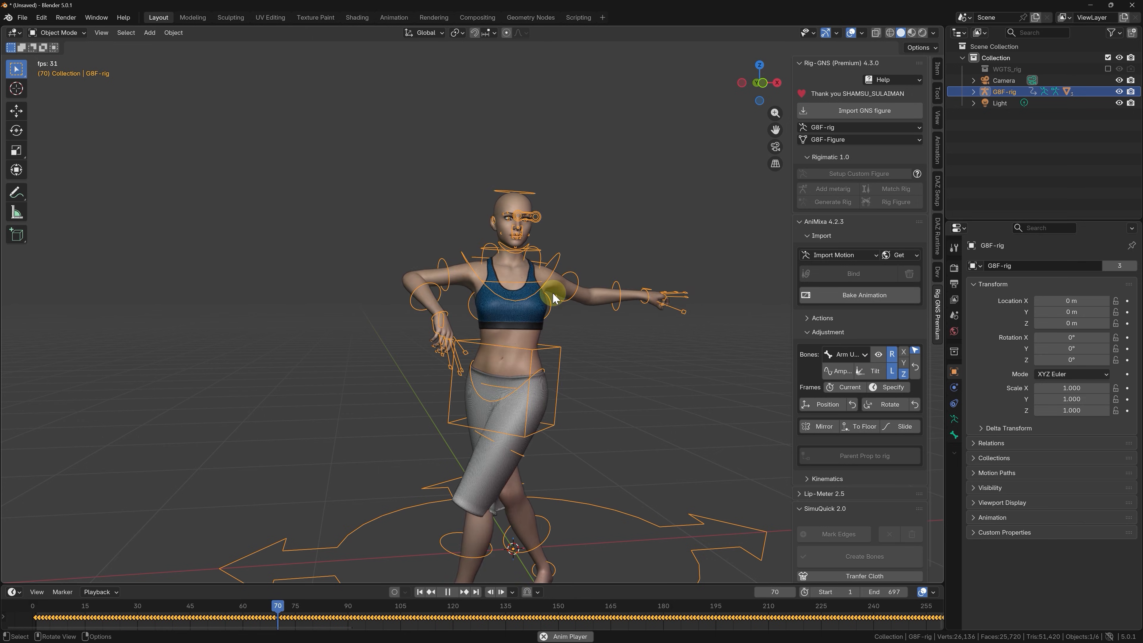
{"action": "scroll", "coordinate": [553, 292], "scroll_direction": "down", "scroll_amount": 2}
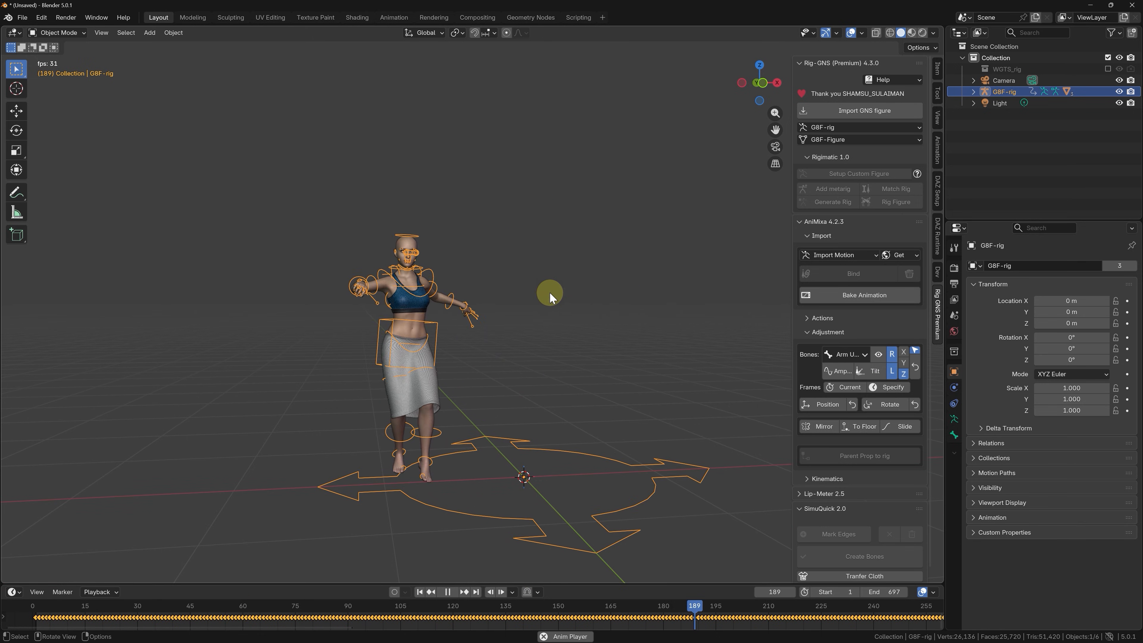
{"action": "key", "text": "space"}
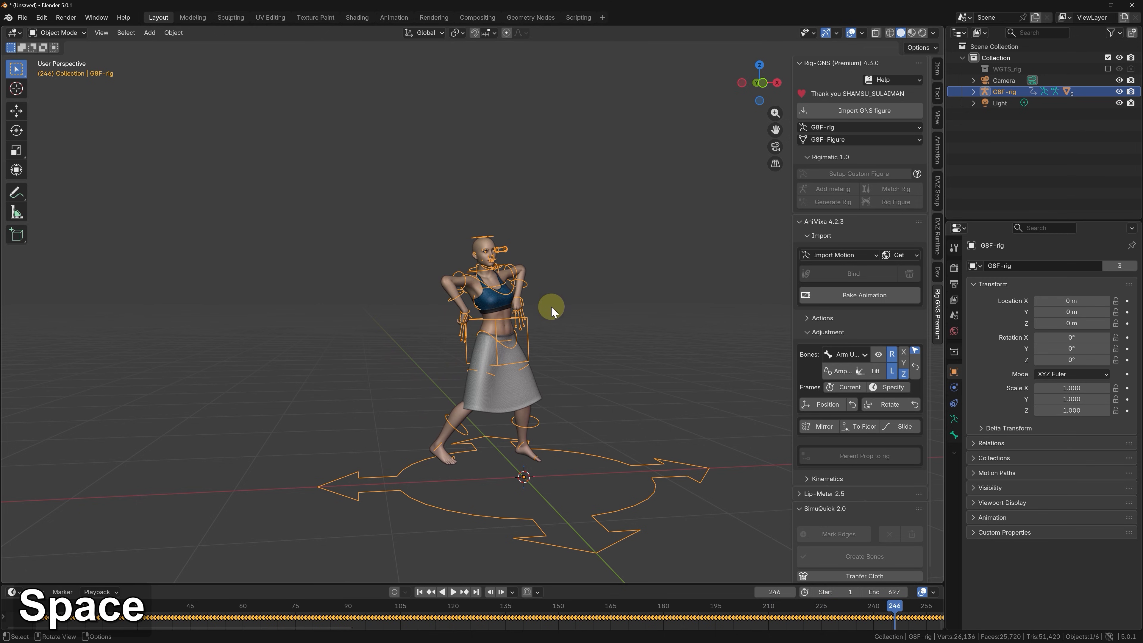
Unlink the baked dance action from the G8F rig and reset its pose.
{"action": "left_click", "coordinate": [822, 318]}
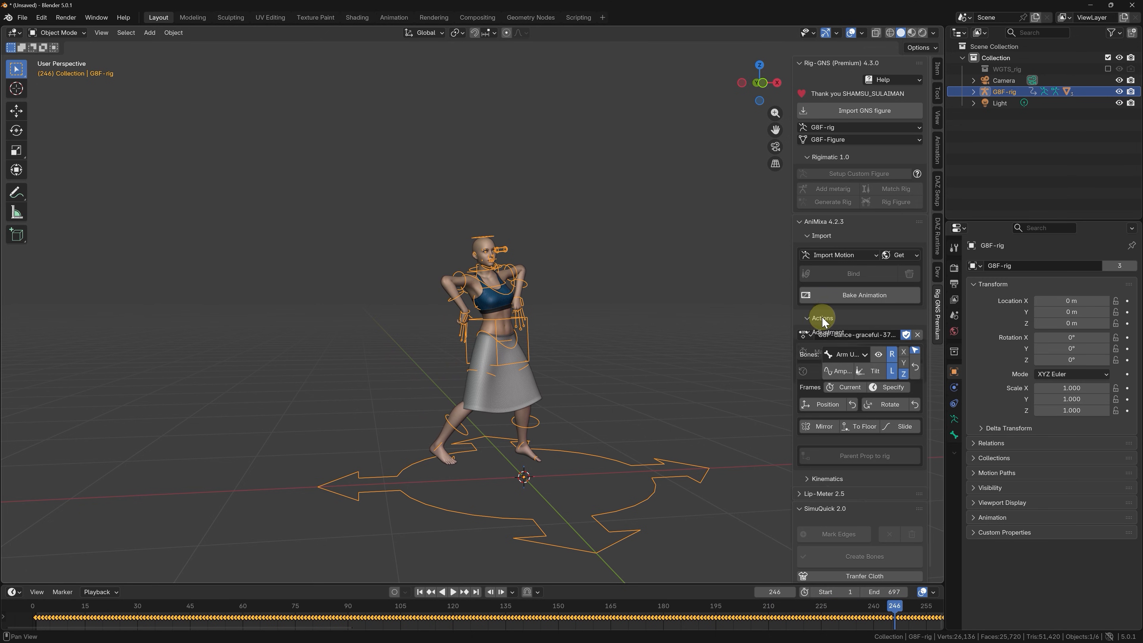
{"action": "left_click", "coordinate": [917, 335]}
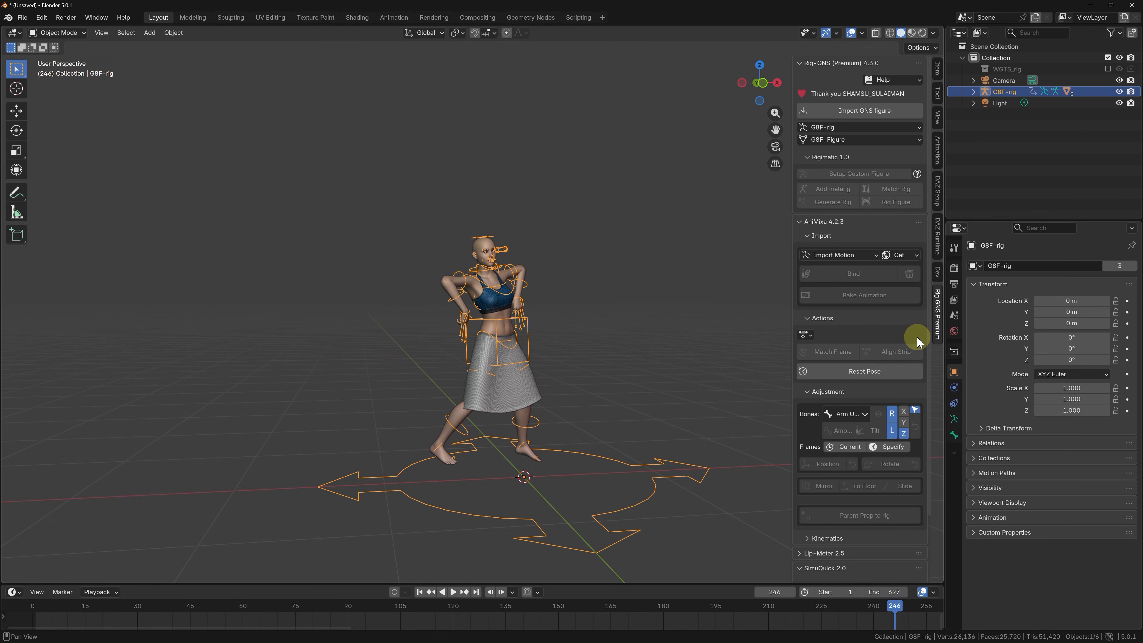
{"action": "left_click", "coordinate": [873, 371]}
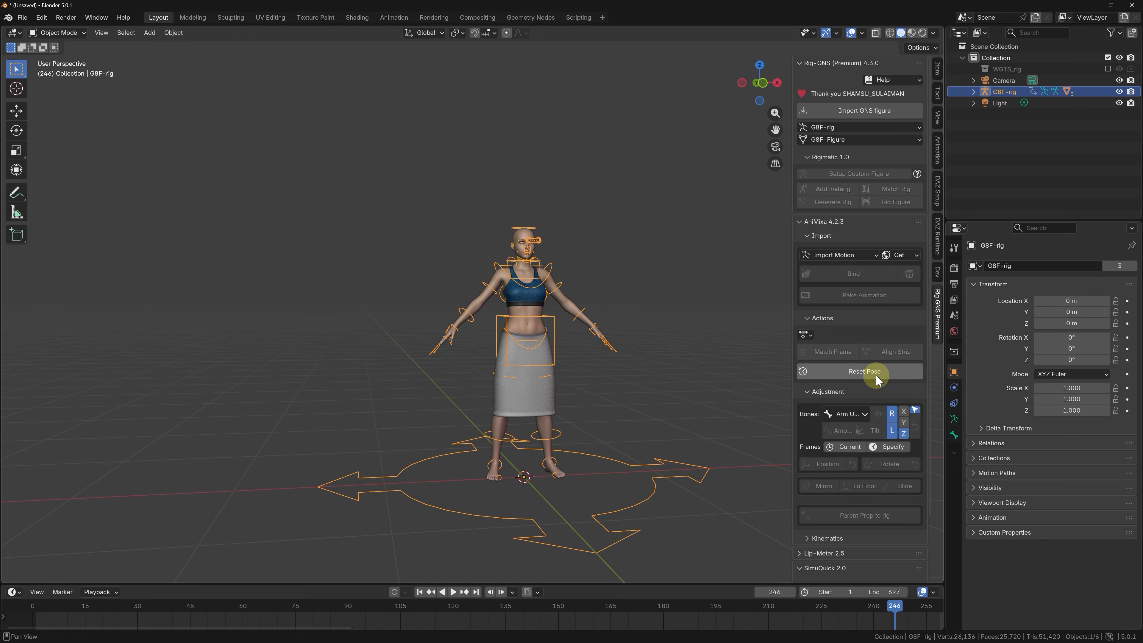
Select the TGLongDress.Shape skirt, collapse the AniMixa Adjustment and Actions sections, and enter Edit Mode.
{"action": "left_click", "coordinate": [508, 401]}
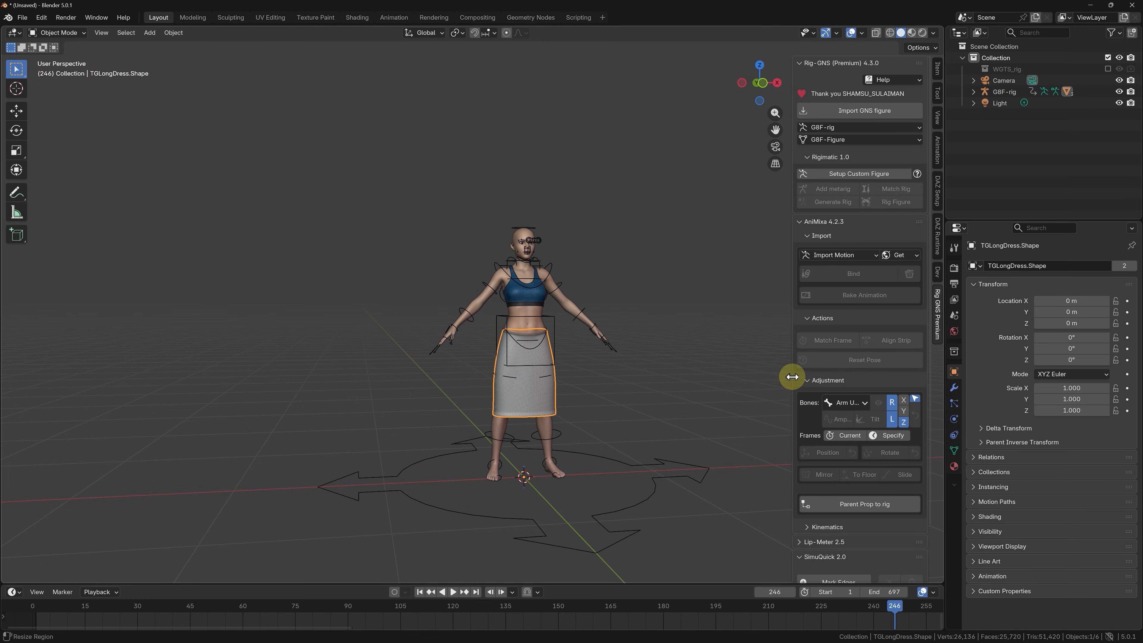
{"action": "left_click", "coordinate": [829, 378]}
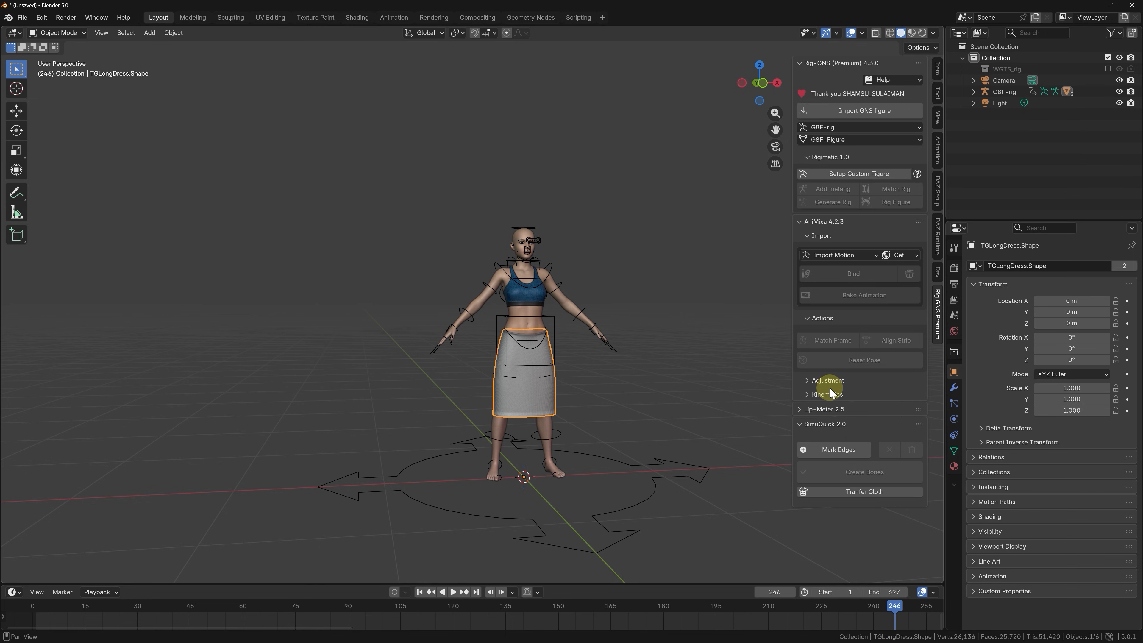
{"action": "left_click", "coordinate": [824, 317]}
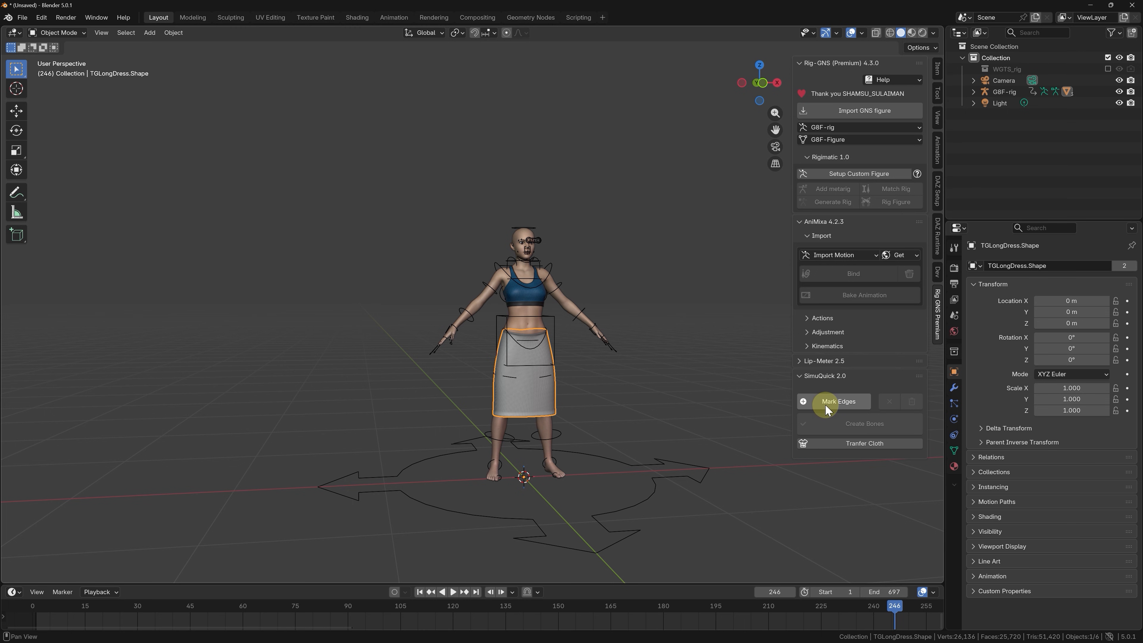
{"action": "scroll", "coordinate": [525, 410], "scroll_direction": "up", "scroll_amount": 3}
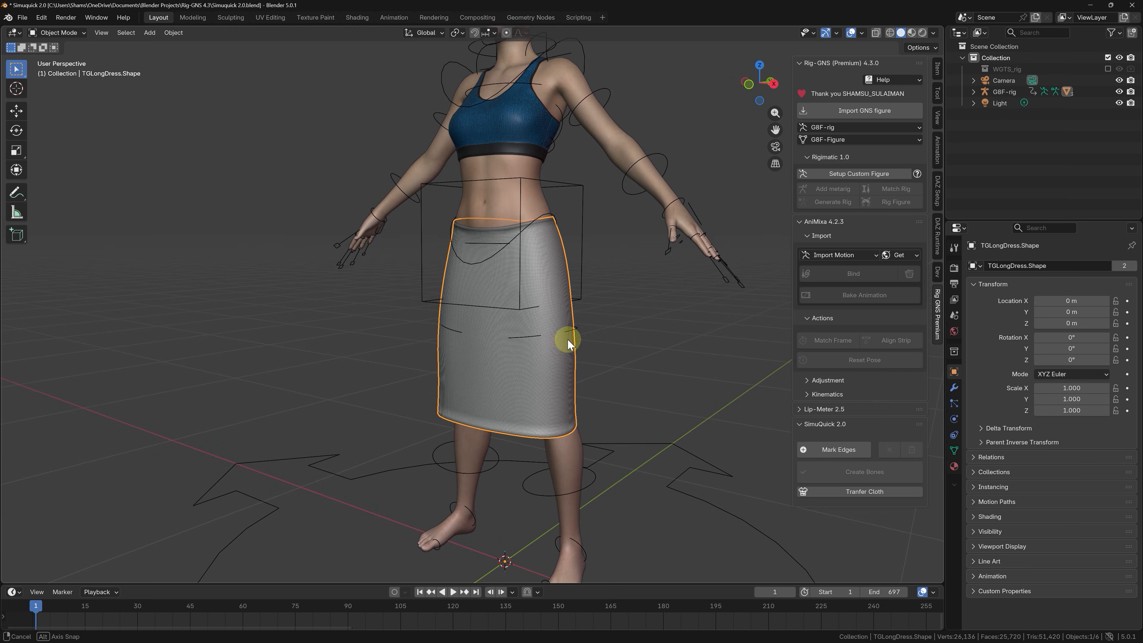
{"action": "middle_click_drag", "start_coordinate": [568, 344], "coordinate": [551, 350]}
{"action": "key", "text": "Tab"}
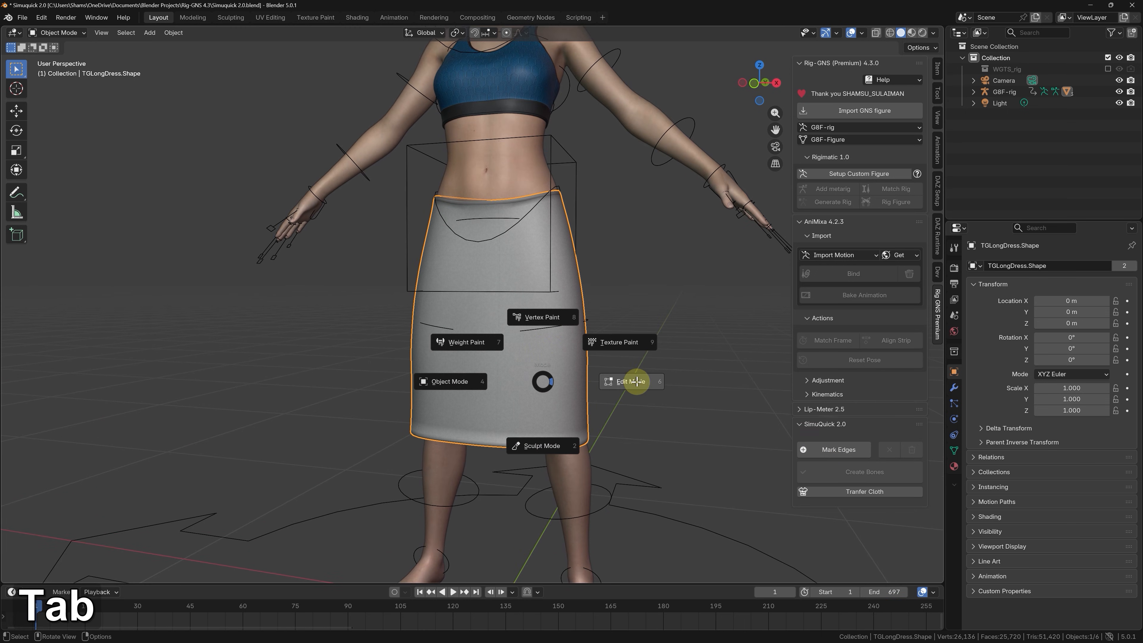
{"action": "scroll", "coordinate": [637, 286], "scroll_direction": "up", "scroll_amount": 1}
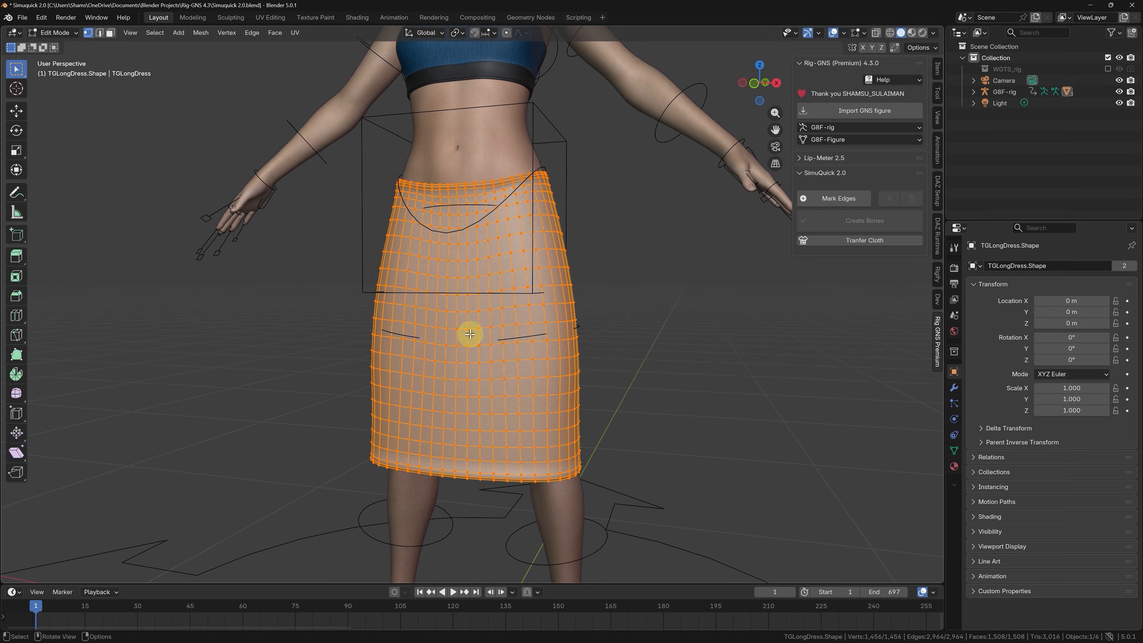
In front orthographic view, mark the vertical edge loops over the skirt's left and right thighs as SimuQuick edges.
{"action": "middle_click_drag", "start_coordinate": [470, 333], "coordinate": [483, 334]}
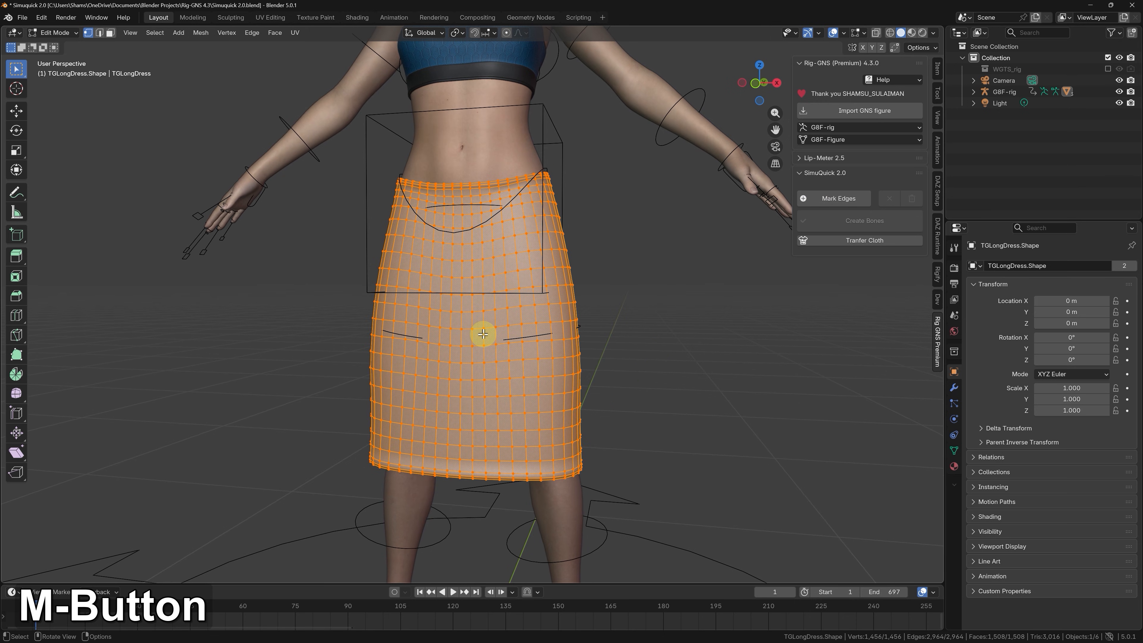
{"action": "left_click", "coordinate": [520, 314], "text": "alt"}
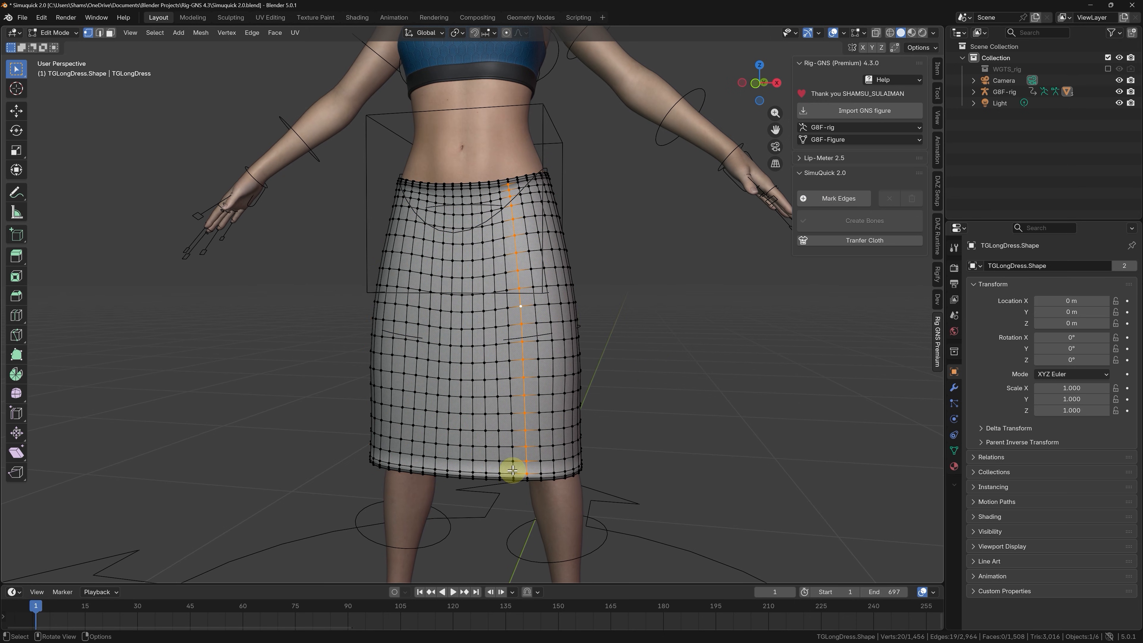
{"action": "scroll", "coordinate": [516, 477], "scroll_direction": "up", "scroll_amount": 2}
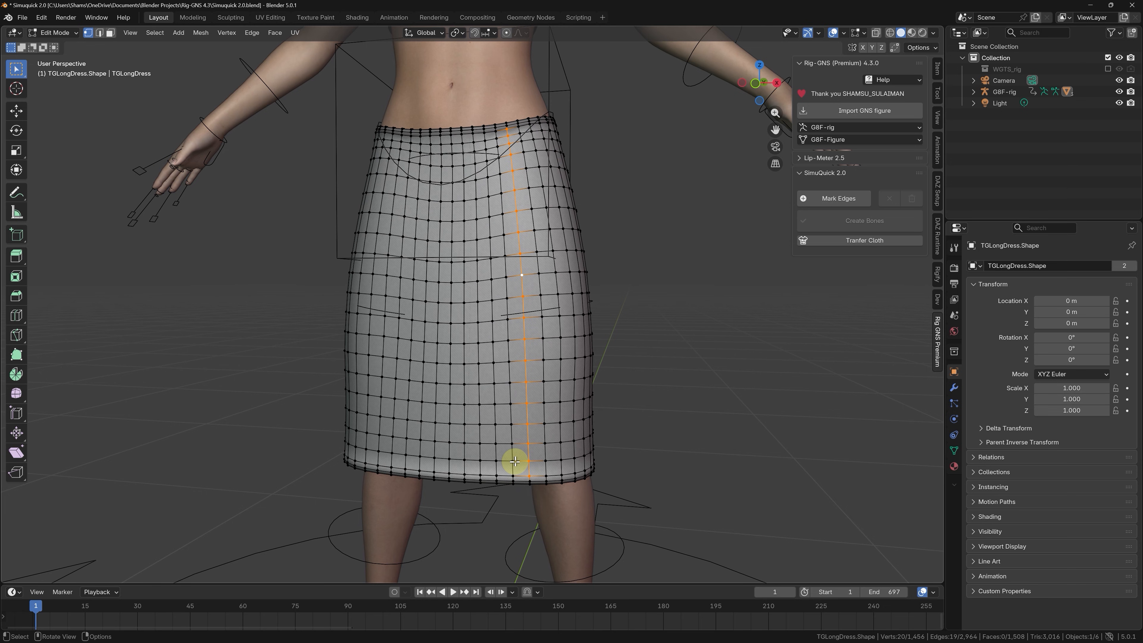
{"action": "key", "text": "KP_1"}
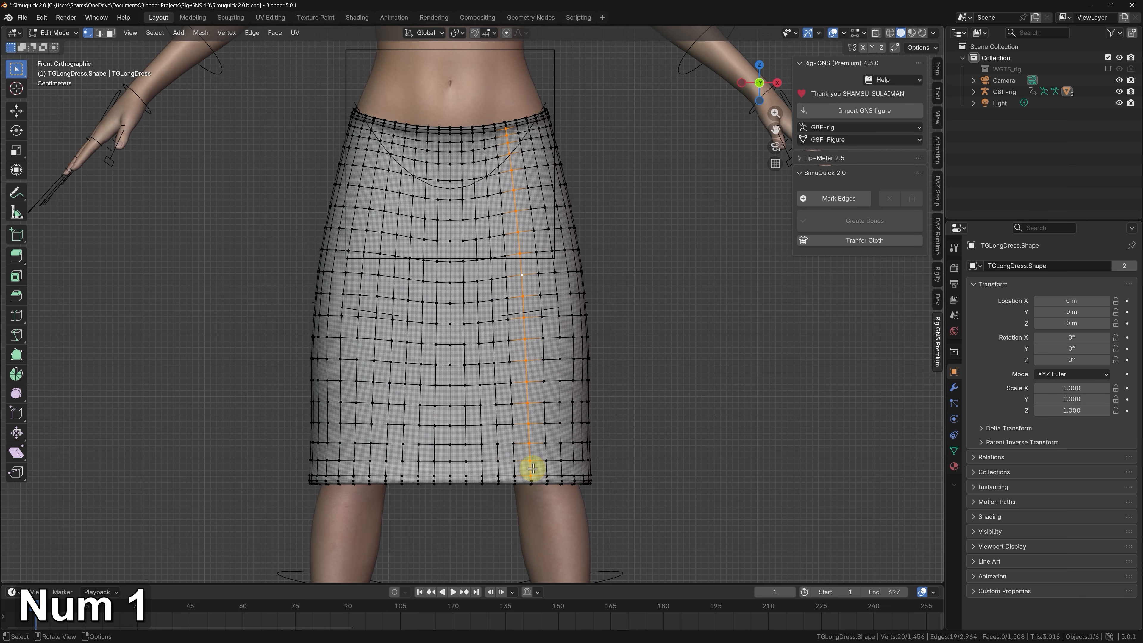
{"action": "left_click", "coordinate": [542, 333], "text": "alt"}
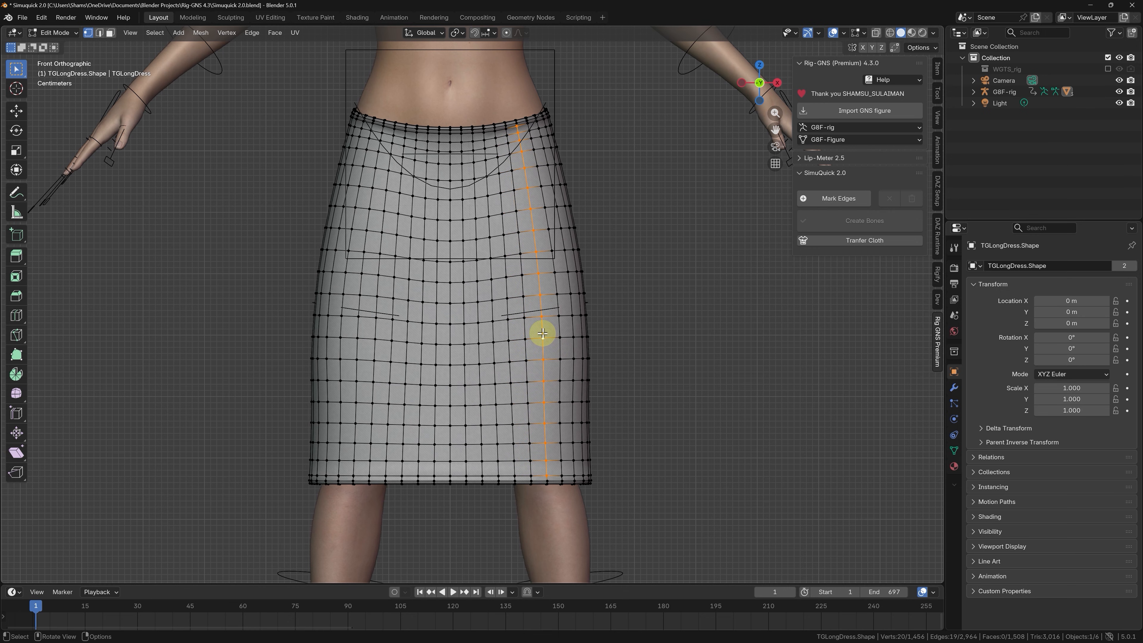
{"action": "left_click", "coordinate": [863, 199]}
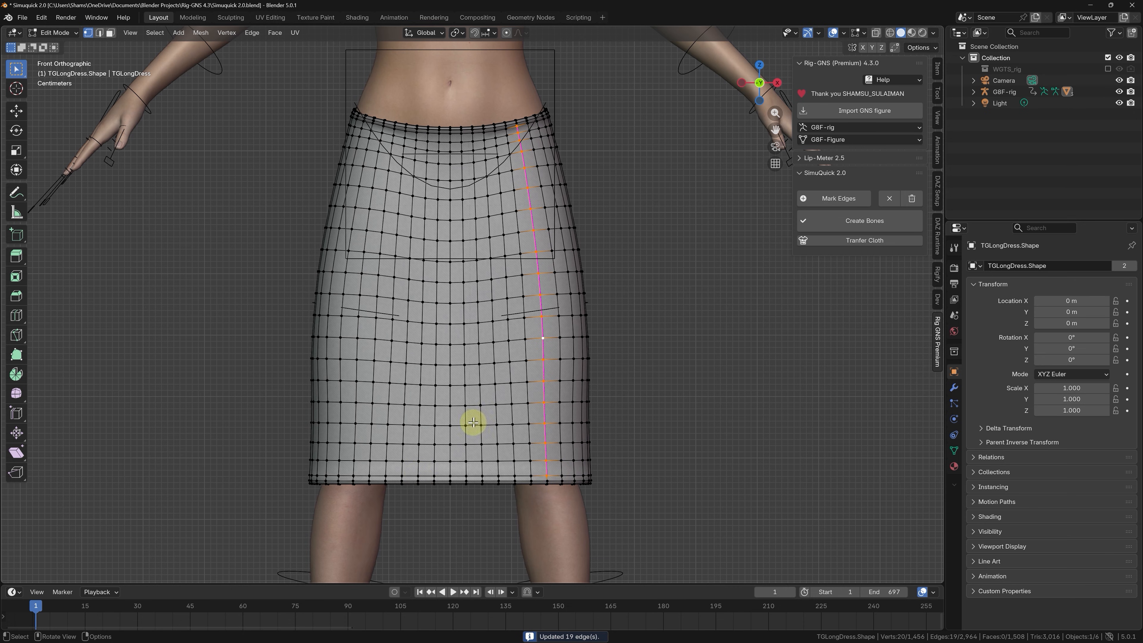
{"action": "left_click", "coordinate": [358, 331], "text": "alt"}
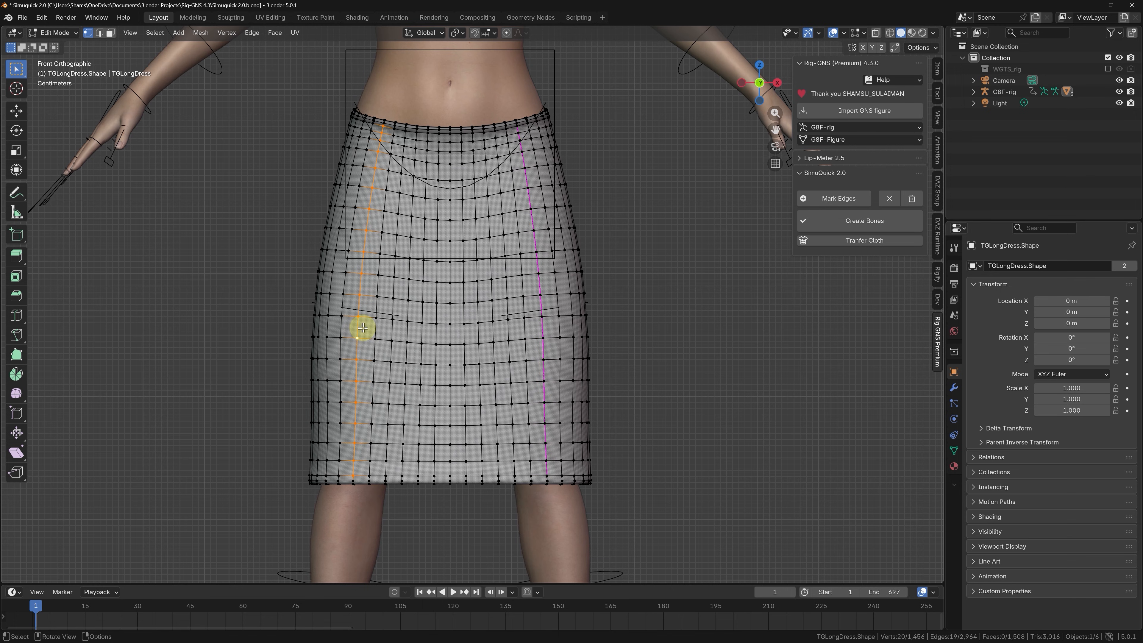
{"action": "left_click", "coordinate": [841, 201]}
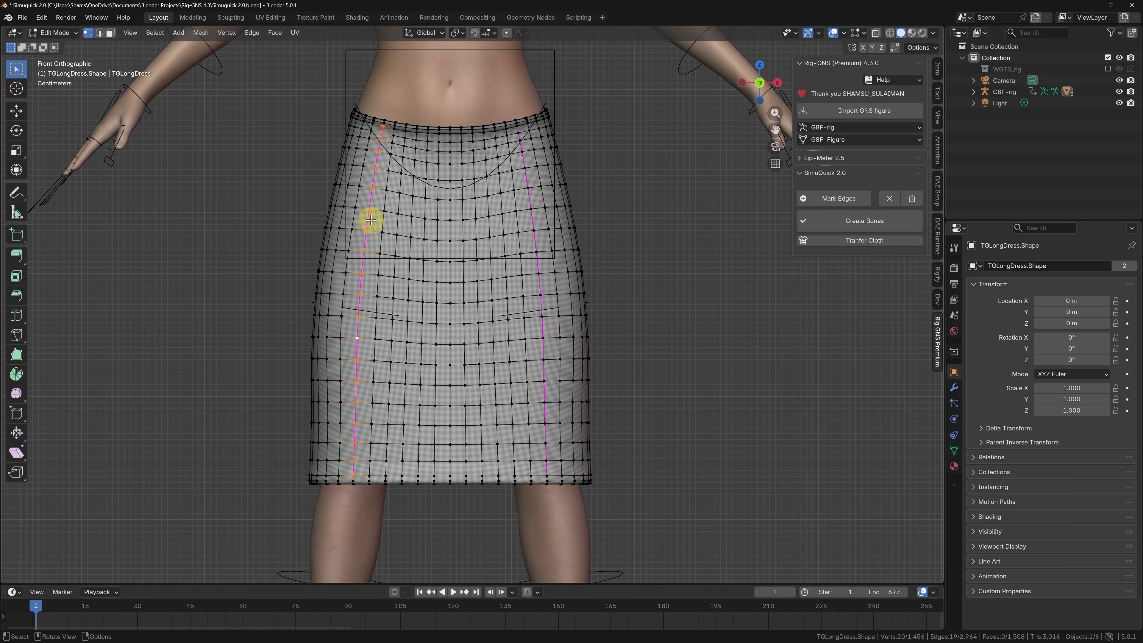
Clear the SimuQuick mark from the vertical edge loop over the figure's left thigh.
{"action": "left_click", "coordinate": [533, 241], "text": "alt"}
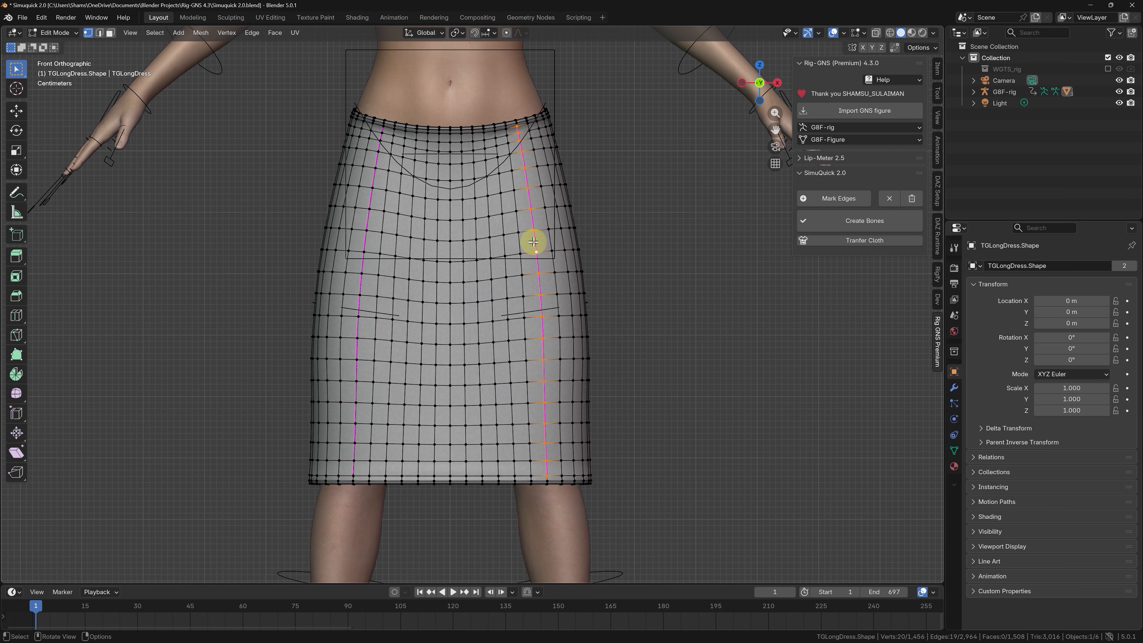
{"action": "left_click", "coordinate": [889, 201]}
{"action": "left_click", "coordinate": [543, 316]}
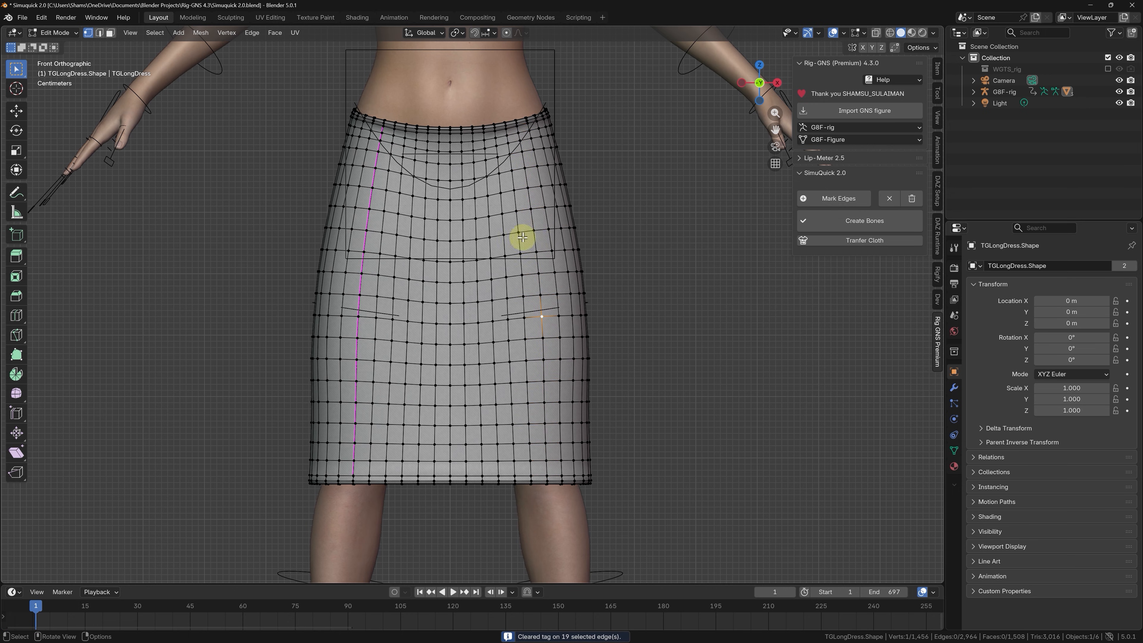
Mark the vertical edge loops over the figure's left thigh and down the front center of the skirt as SimuQuick edges.
{"action": "left_click", "coordinate": [538, 266], "text": "alt"}
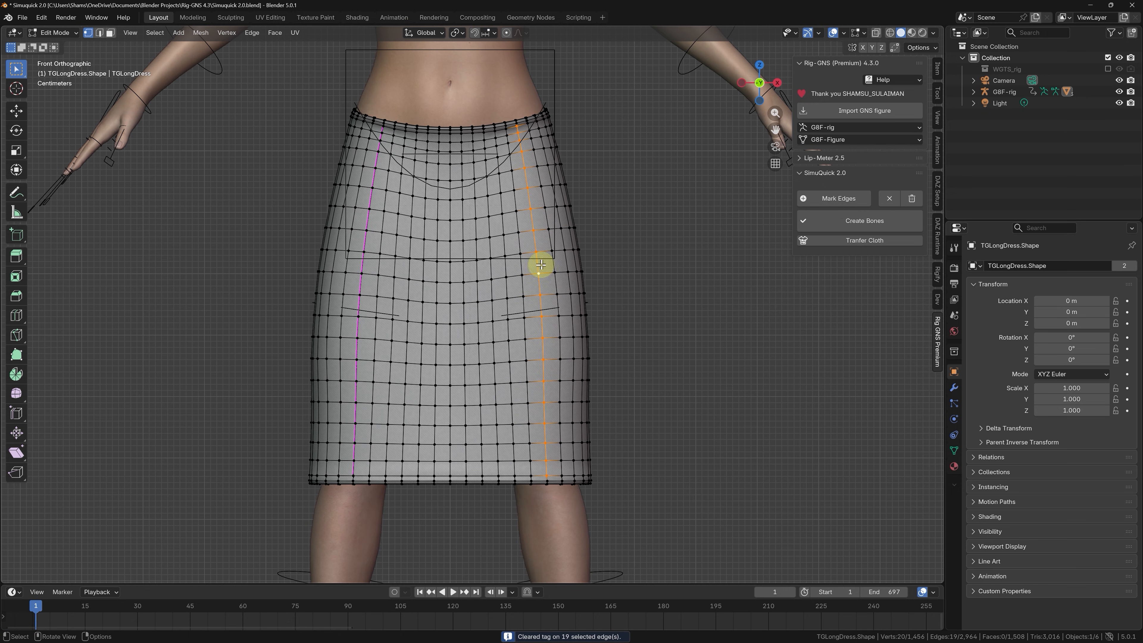
{"action": "left_click", "coordinate": [853, 200]}
{"action": "left_click", "coordinate": [451, 335], "text": "alt"}
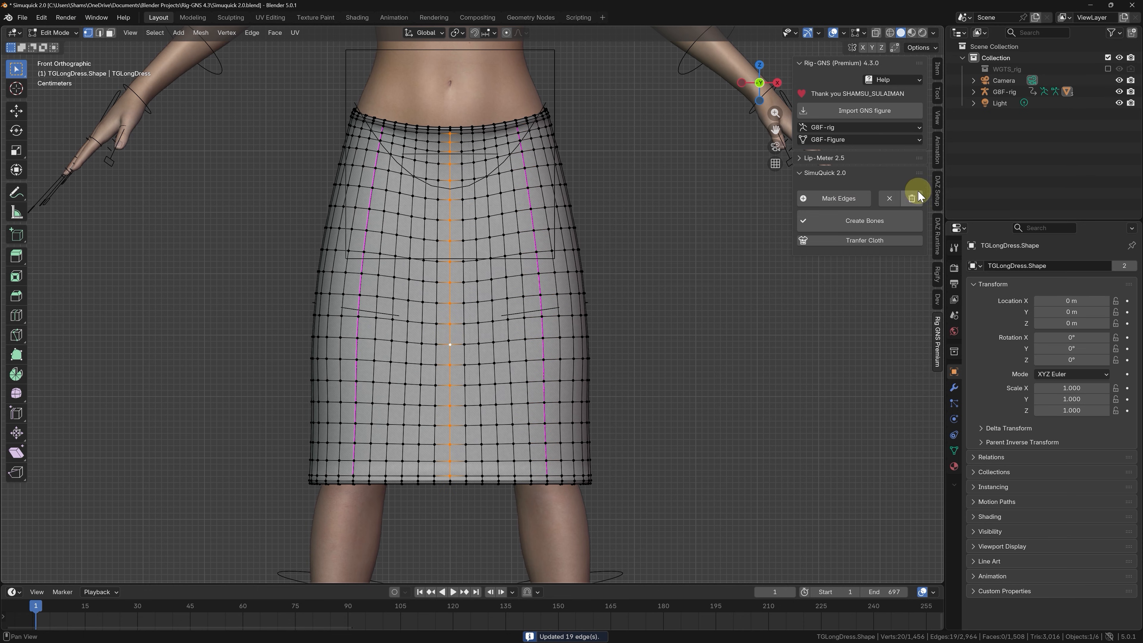
{"action": "left_click", "coordinate": [852, 199]}
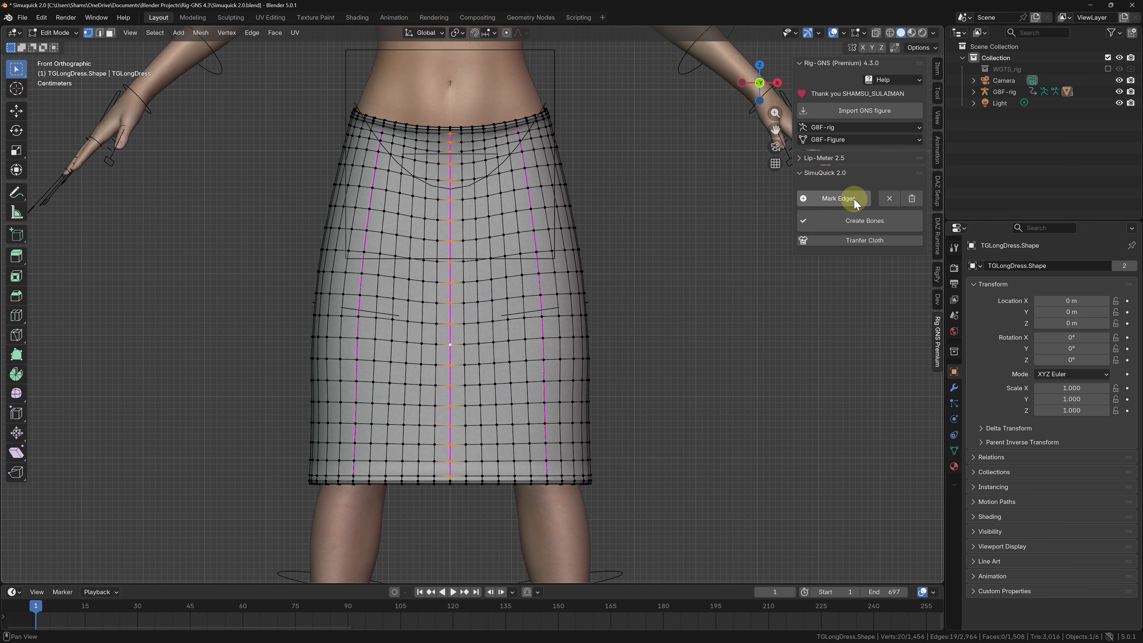
Clear all SimuQuick marks from the skirt and mark the vertical edge loops over the left and right thighs on the front.
{"action": "left_click", "coordinate": [912, 199]}
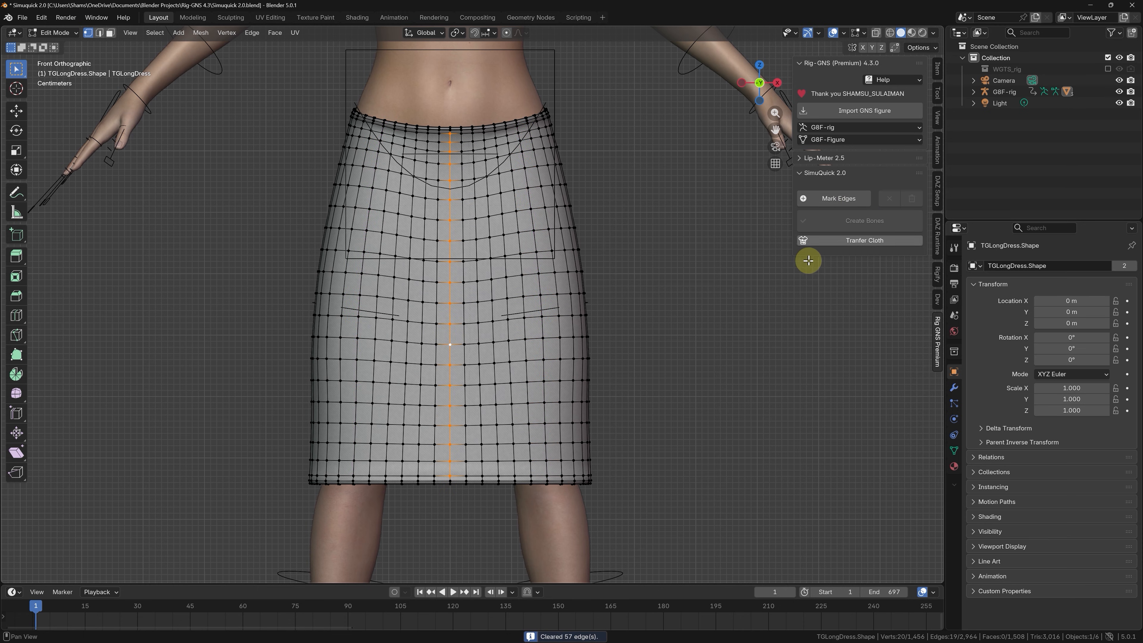
{"action": "left_click", "coordinate": [744, 297]}
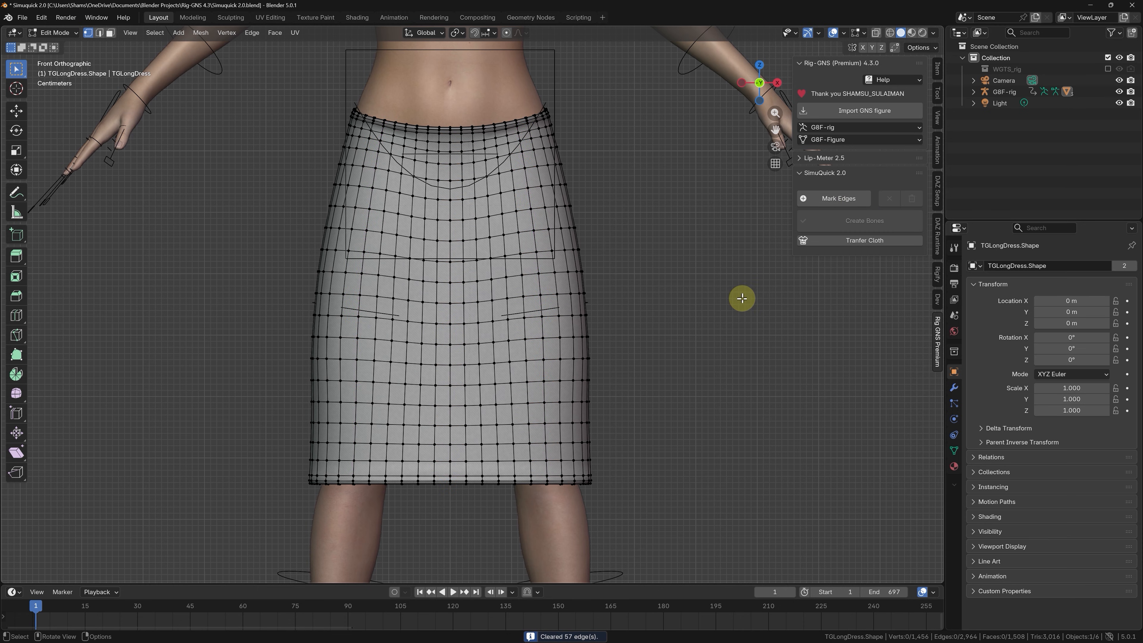
{"action": "left_click", "coordinate": [543, 373], "text": "alt"}
{"action": "left_click", "coordinate": [807, 203]}
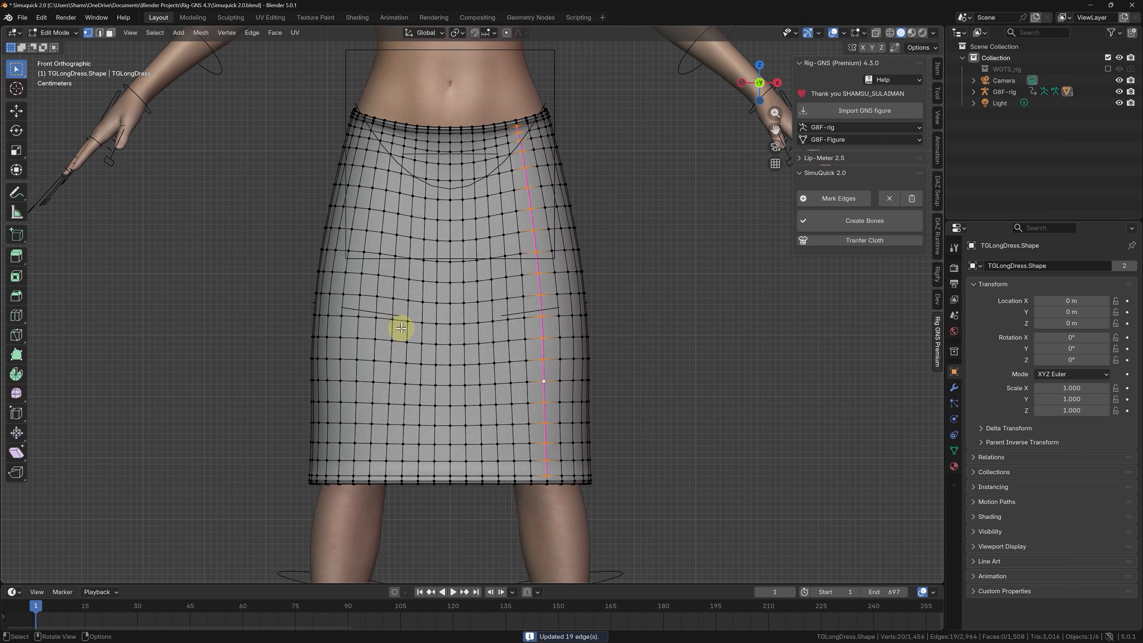
{"action": "left_click", "coordinate": [357, 356], "text": "alt"}
{"action": "left_click", "coordinate": [840, 200]}
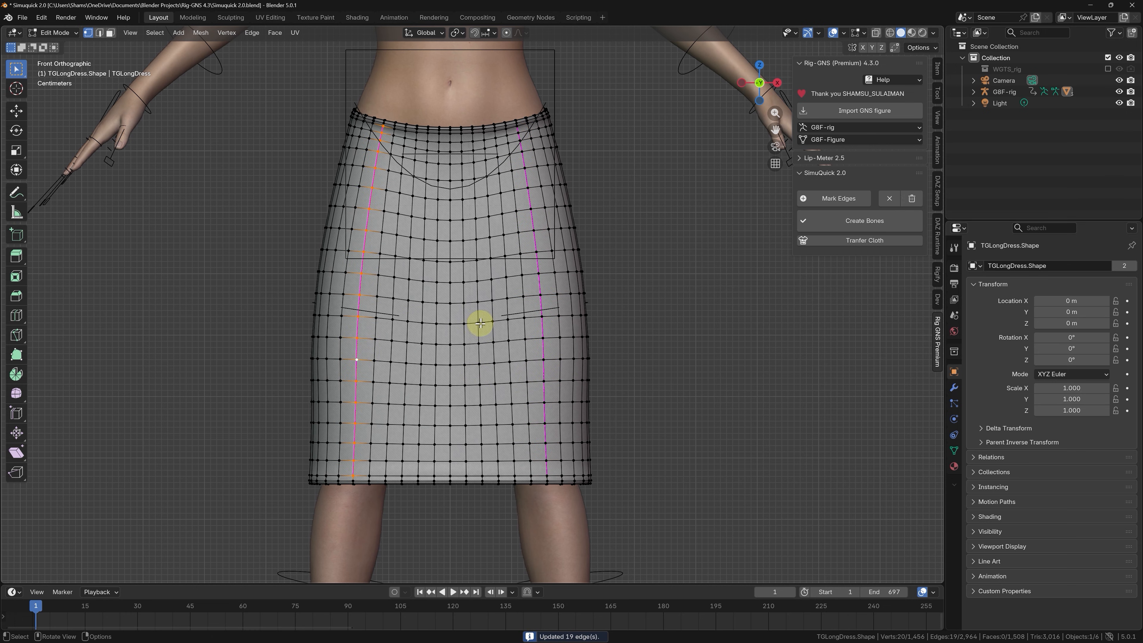
Mark the front center edge loop and the vertical loops midway between it and each thigh loop as SimuQuick edges.
{"action": "left_click", "coordinate": [498, 330], "text": "alt"}
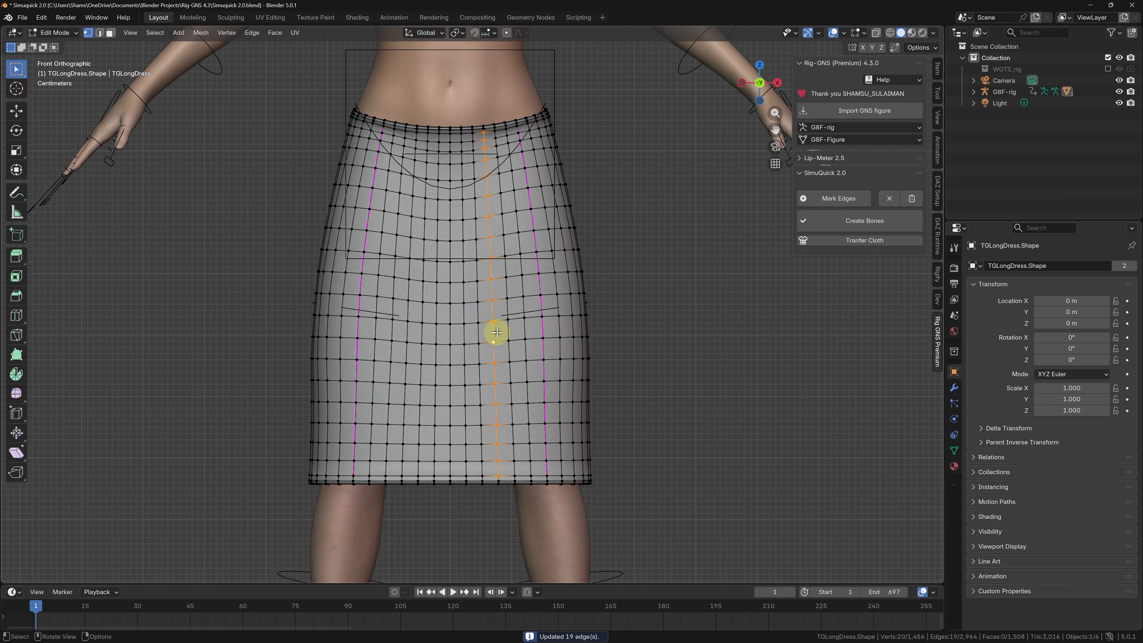
{"action": "left_click", "coordinate": [835, 198]}
{"action": "left_click", "coordinate": [406, 350]}
{"action": "left_click", "coordinate": [407, 351], "text": "alt"}
{"action": "left_click", "coordinate": [812, 199]}
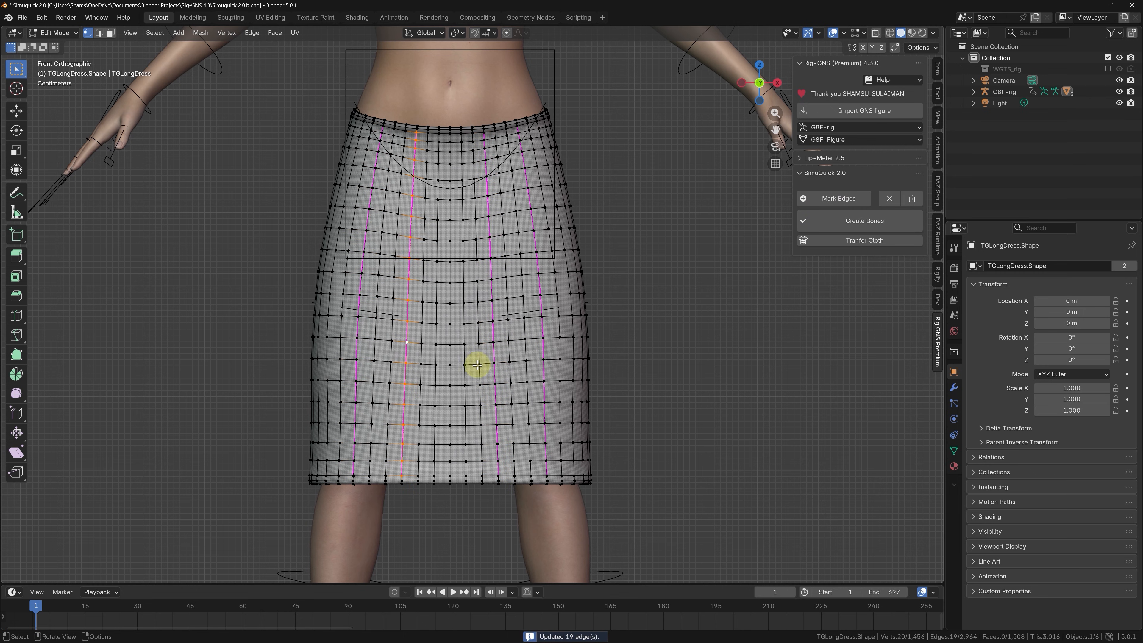
{"action": "left_click", "coordinate": [450, 379]}
{"action": "left_click", "coordinate": [450, 379], "text": "alt"}
{"action": "left_click", "coordinate": [813, 220]}
In back orthographic view, mark the vertical edge loops over the left and right thighs on the skirt's back.
{"action": "key", "text": "KP_1"}
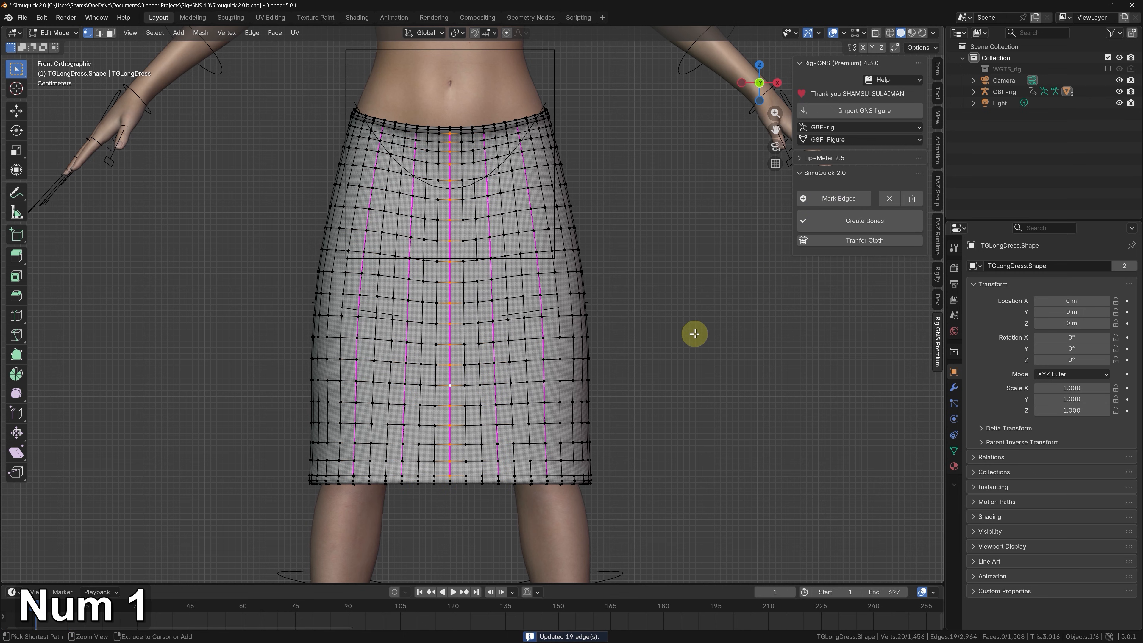
{"action": "key", "text": "ctrl+KP_1"}
{"action": "left_click", "coordinate": [539, 425], "text": "alt"}
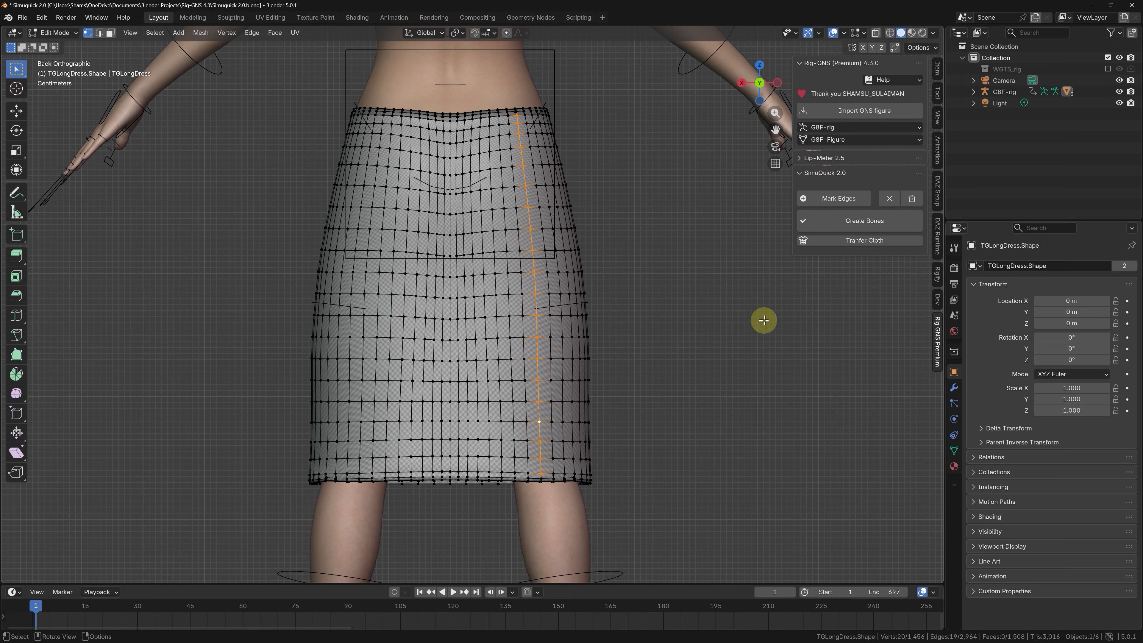
{"action": "left_click", "coordinate": [858, 198]}
{"action": "left_click", "coordinate": [347, 452], "text": "alt"}
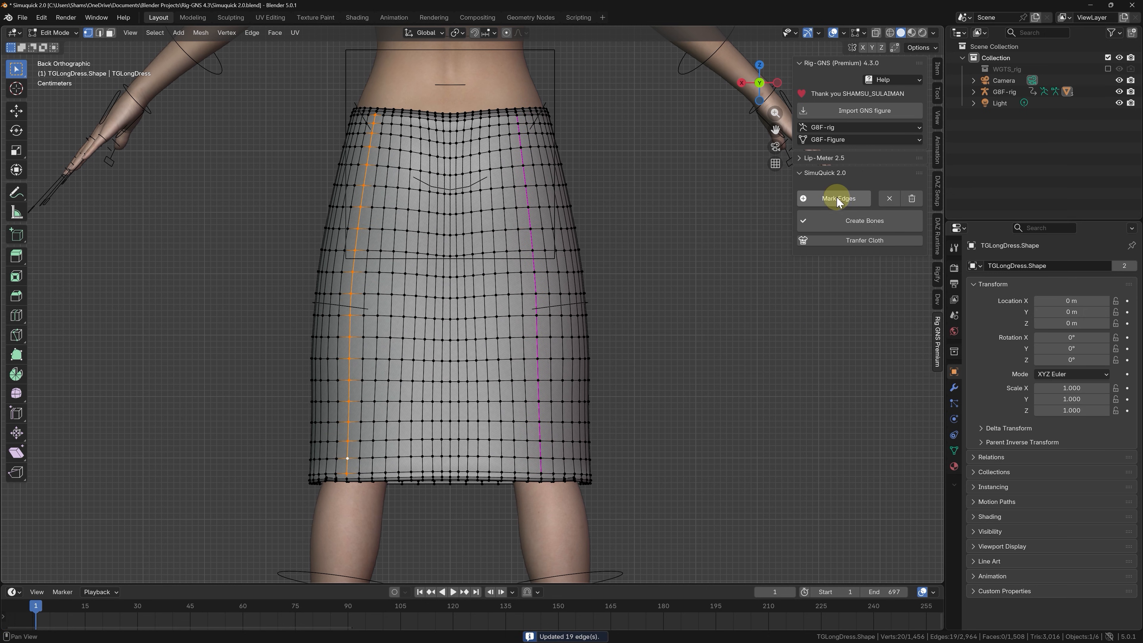
{"action": "left_click", "coordinate": [359, 428], "text": "alt"}
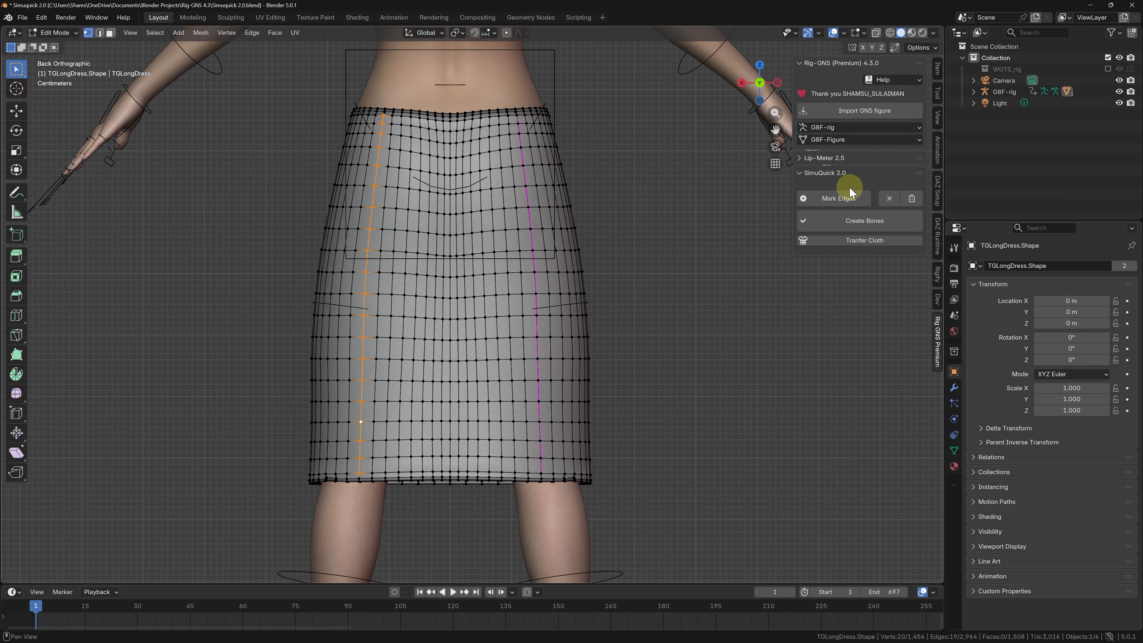
{"action": "left_click", "coordinate": [830, 199]}
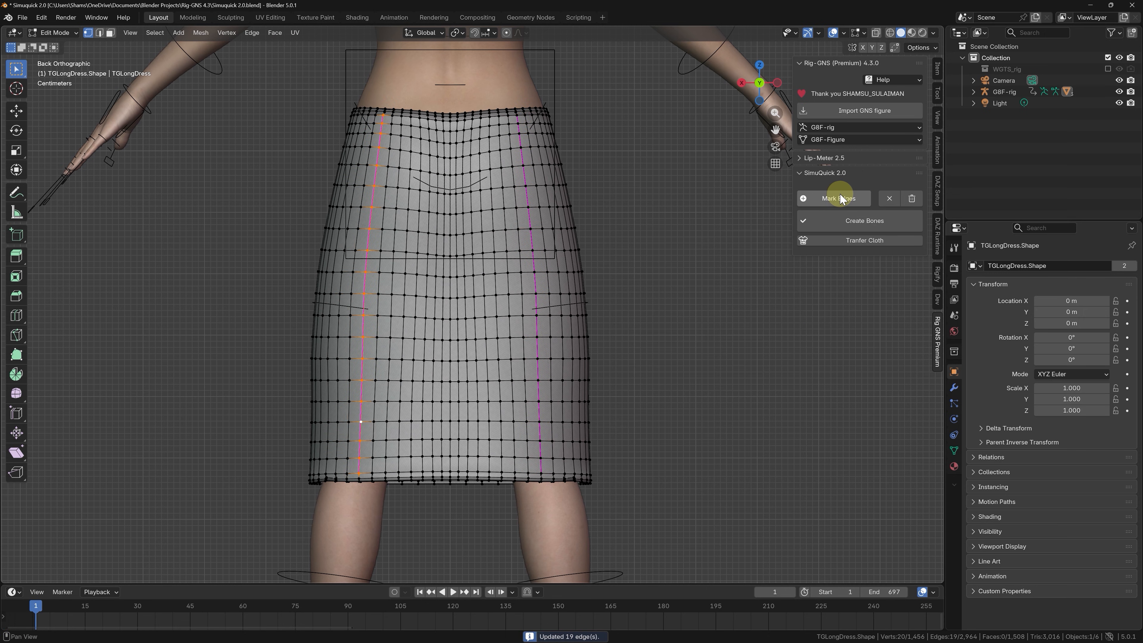
Mark the two inner vertical edge loops and the center loop on the skirt's back as SimuQuick edges.
{"action": "left_click", "coordinate": [497, 390]}
{"action": "left_click", "coordinate": [488, 390], "text": "alt"}
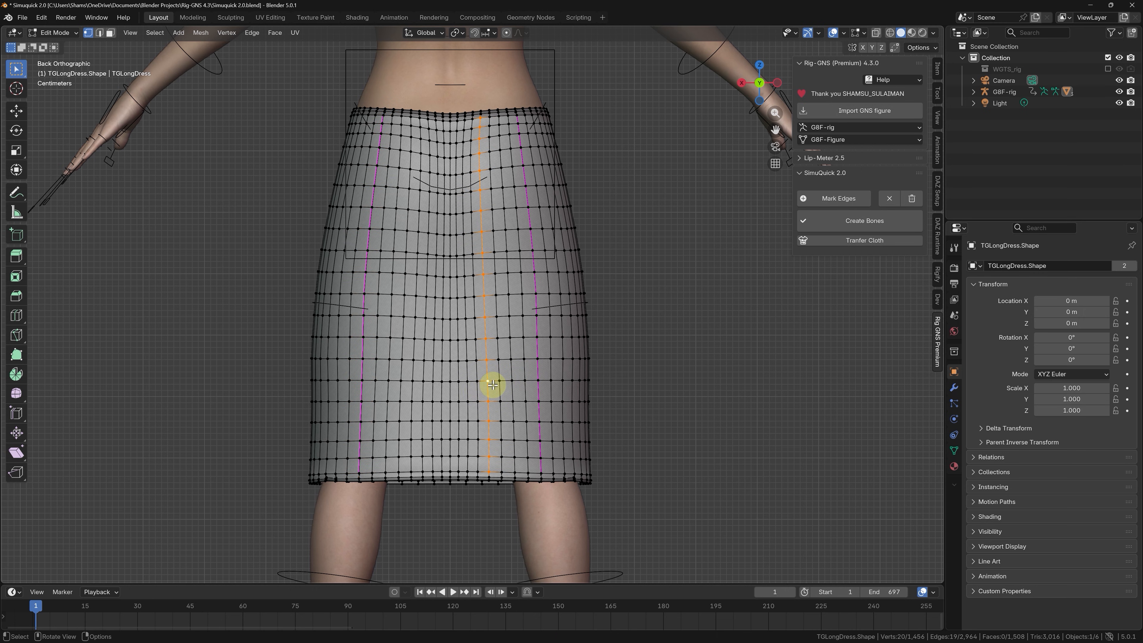
{"action": "left_click", "coordinate": [833, 199]}
{"action": "left_click", "coordinate": [401, 367], "text": "alt"}
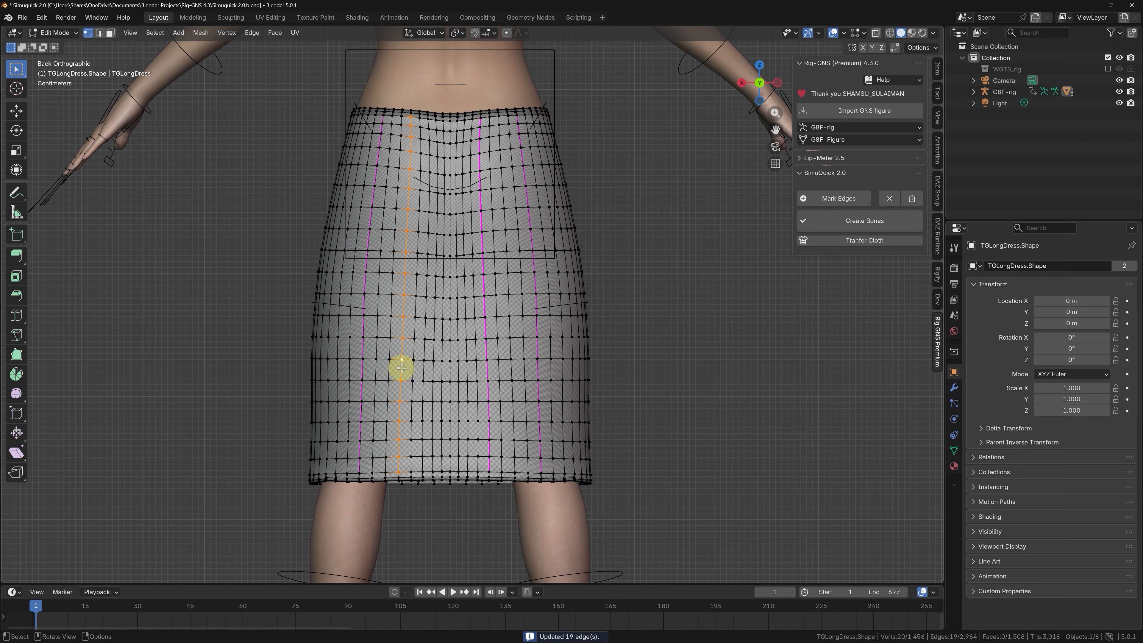
{"action": "left_click", "coordinate": [413, 359], "text": "alt"}
{"action": "left_click", "coordinate": [826, 198]}
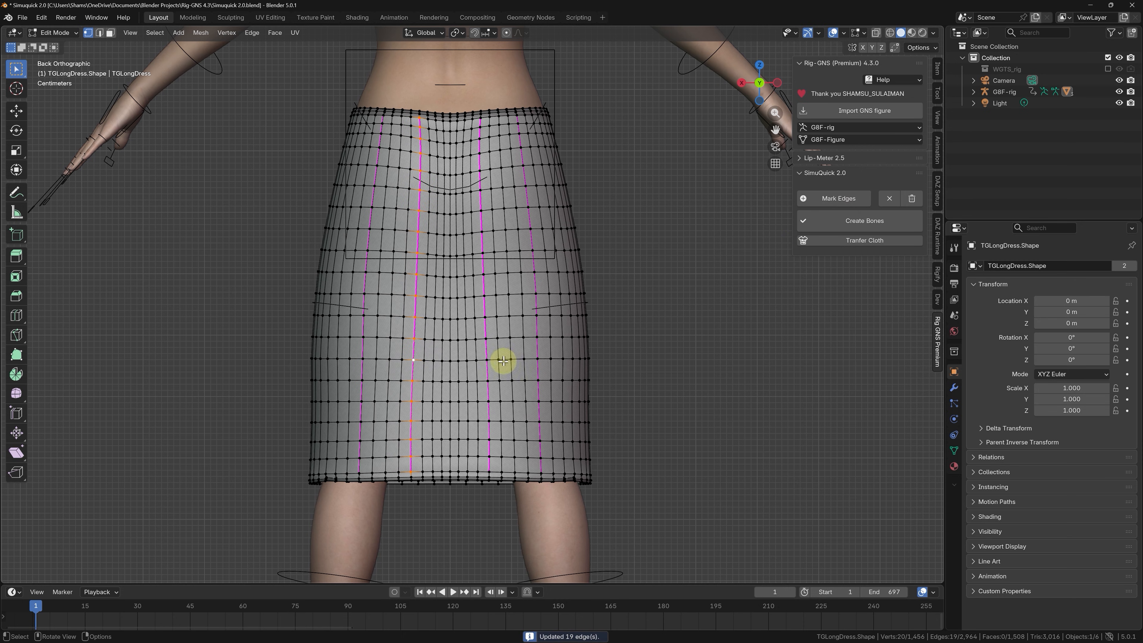
{"action": "left_click", "coordinate": [450, 363], "text": "alt"}
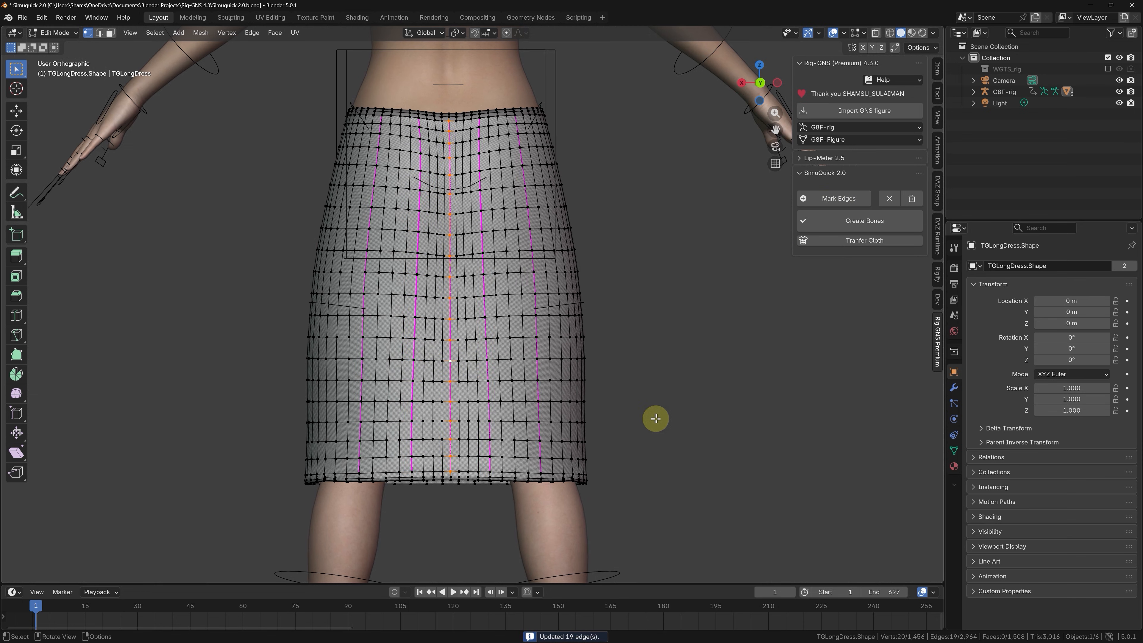
On the figure's left side, mark the middle, rear and front vertical edge loops of the skirt as SimuQuick edges.
{"action": "key", "text": "KP_3"}
{"action": "left_click", "coordinate": [838, 198]}
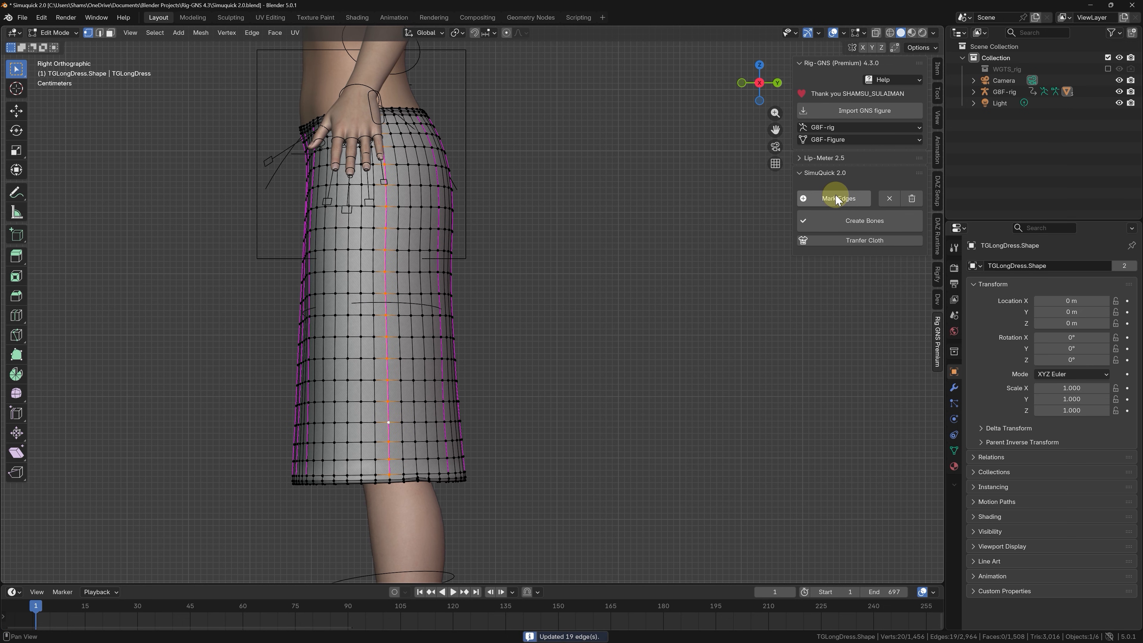
{"action": "left_click", "coordinate": [423, 366], "text": "alt"}
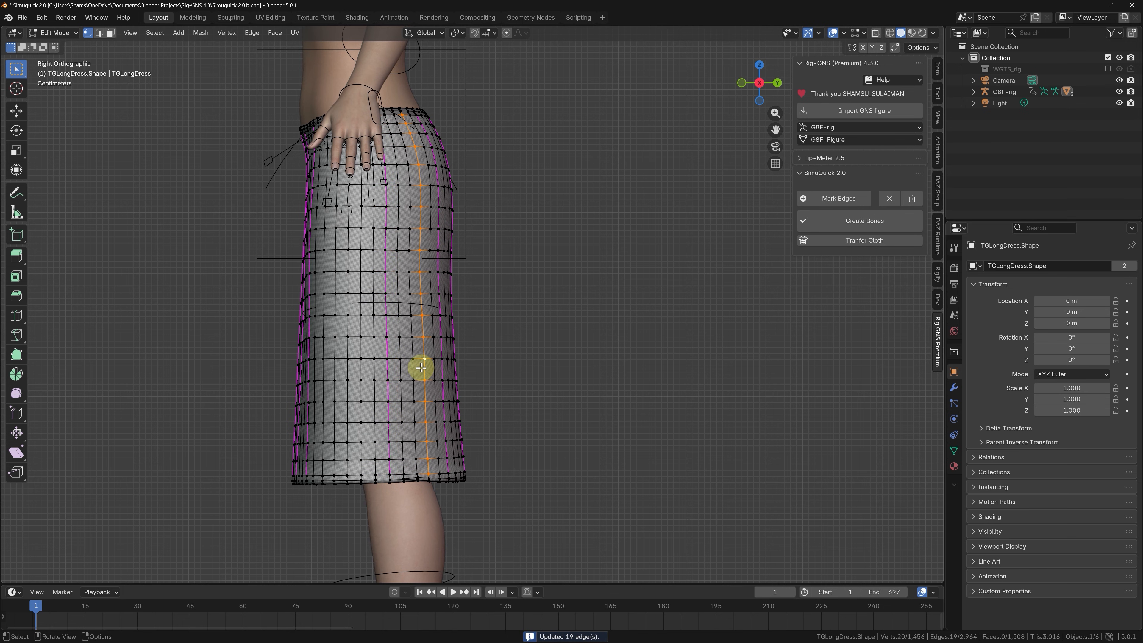
{"action": "middle_click_drag", "start_coordinate": [422, 367], "coordinate": [400, 383]}
{"action": "left_click", "coordinate": [850, 198]}
{"action": "scroll", "coordinate": [536, 421], "scroll_direction": "up", "scroll_amount": 3}
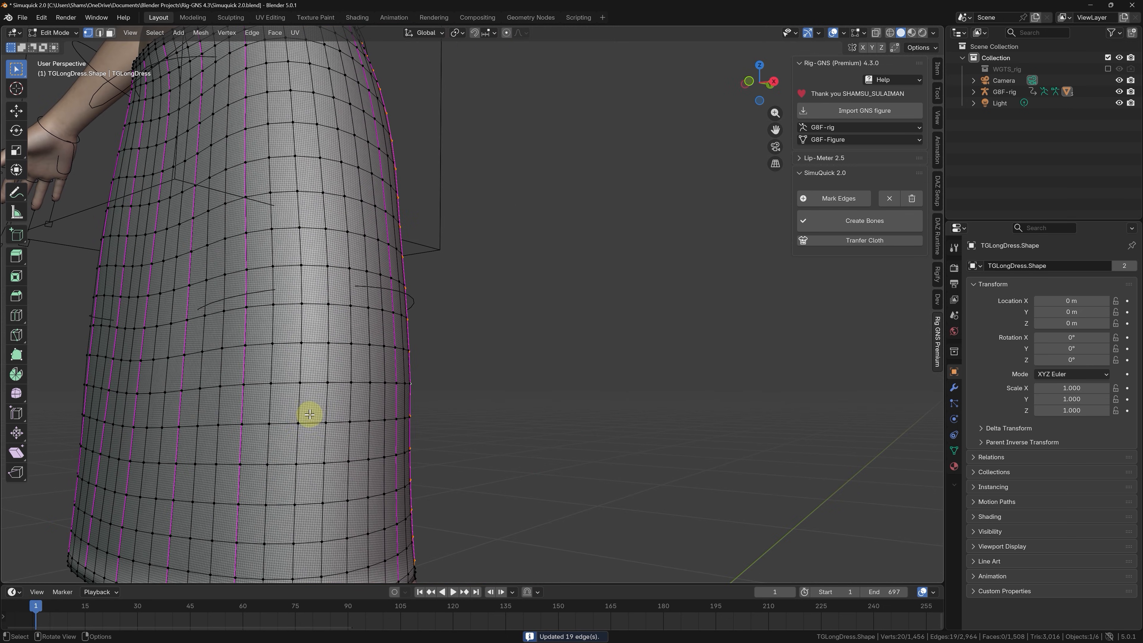
{"action": "scroll", "coordinate": [310, 415], "scroll_direction": "down", "scroll_amount": 4}
{"action": "middle_click_drag", "start_coordinate": [332, 401], "coordinate": [289, 421]}
{"action": "left_click", "coordinate": [827, 200]}
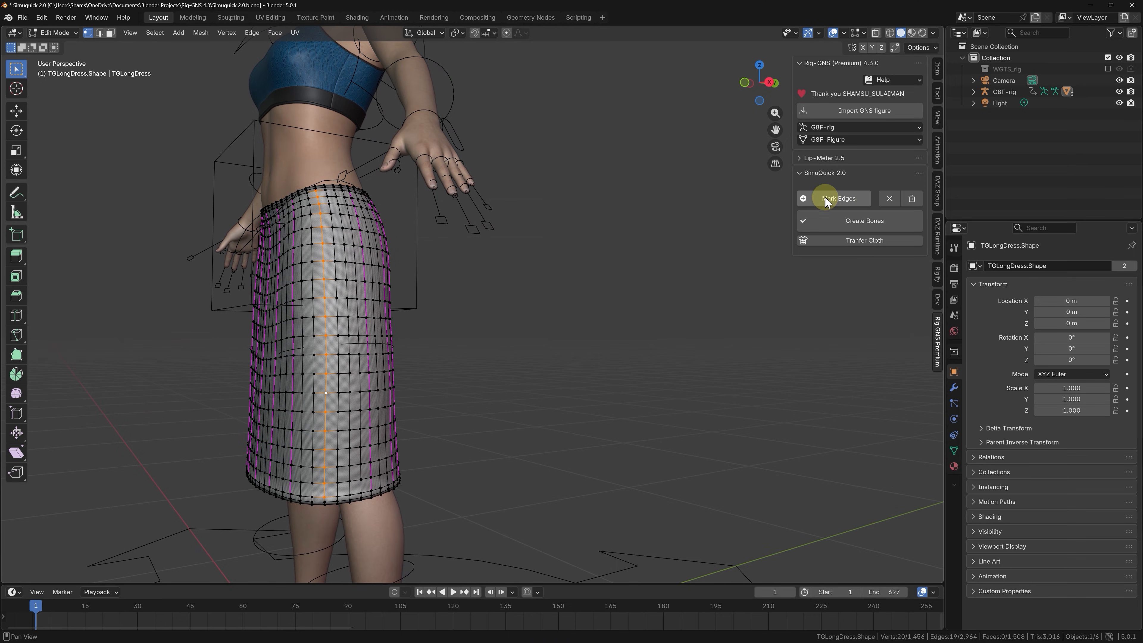
Clear the SimuQuick mark on the middle vertical edge loop of the figure's left side and mark the side loop again.
{"action": "middle_click_drag", "start_coordinate": [416, 429], "coordinate": [355, 393]}
{"action": "left_click", "coordinate": [889, 198]}
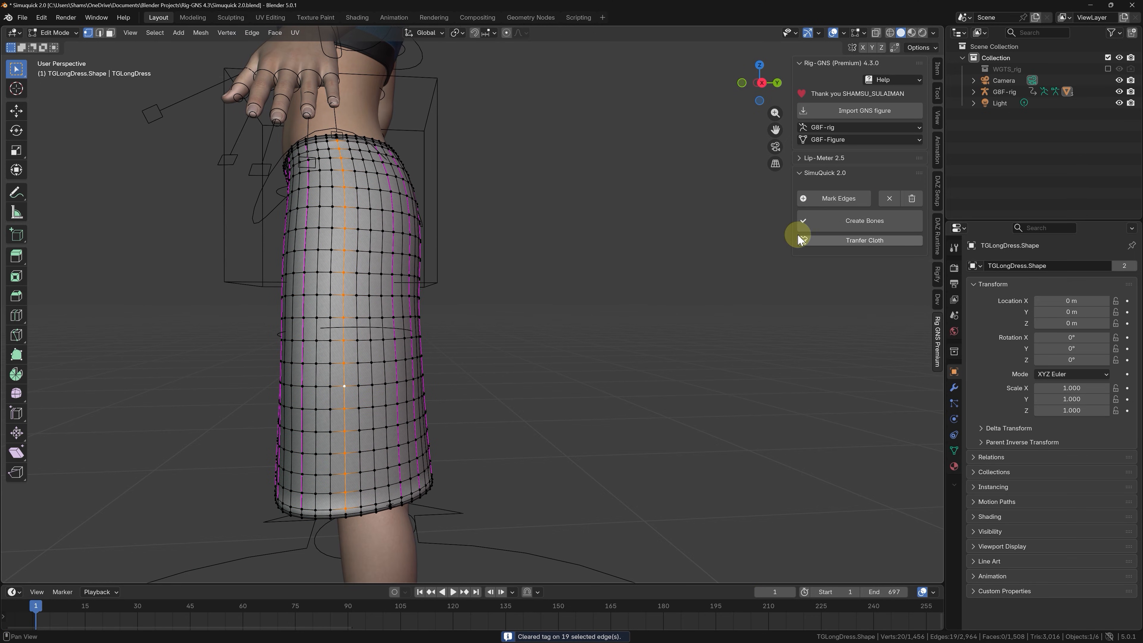
{"action": "left_click", "coordinate": [831, 198]}
Try to mark the vertical edge loop directly beside the marked rear loop on the figure's left side.
{"action": "mouse_move", "coordinate": [405, 432]}
{"action": "middle_mouse_down"}
{"action": "mouse_move", "coordinate": [395, 436]}
{"action": "mouse_move", "coordinate": [390, 418]}
{"action": "middle_mouse_up"}
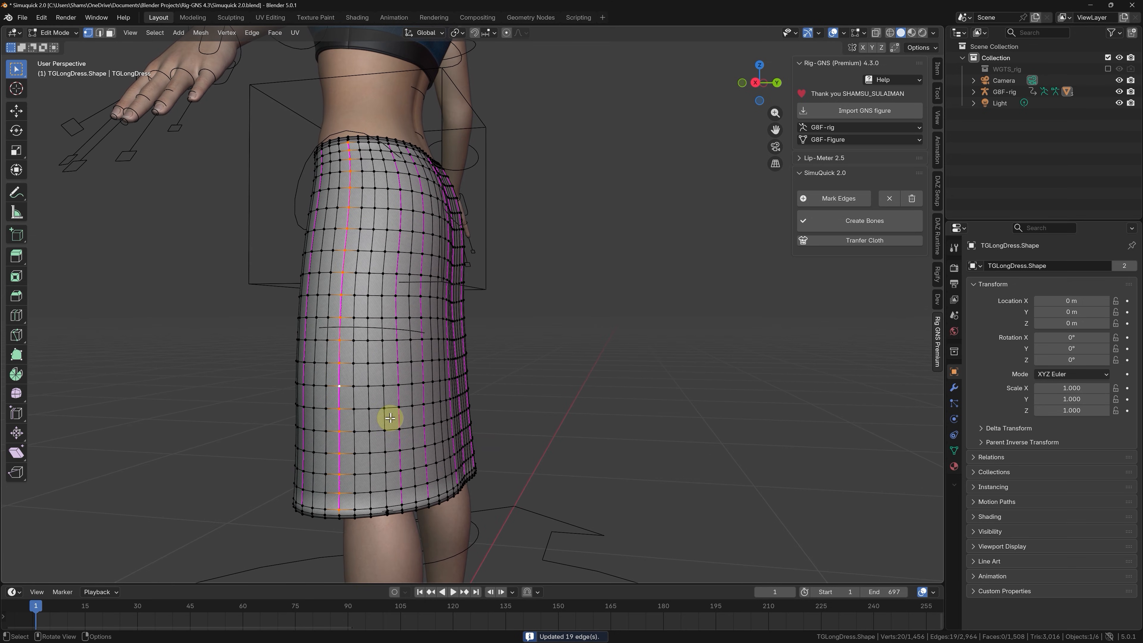
{"action": "left_click", "coordinate": [385, 419], "text": "alt"}
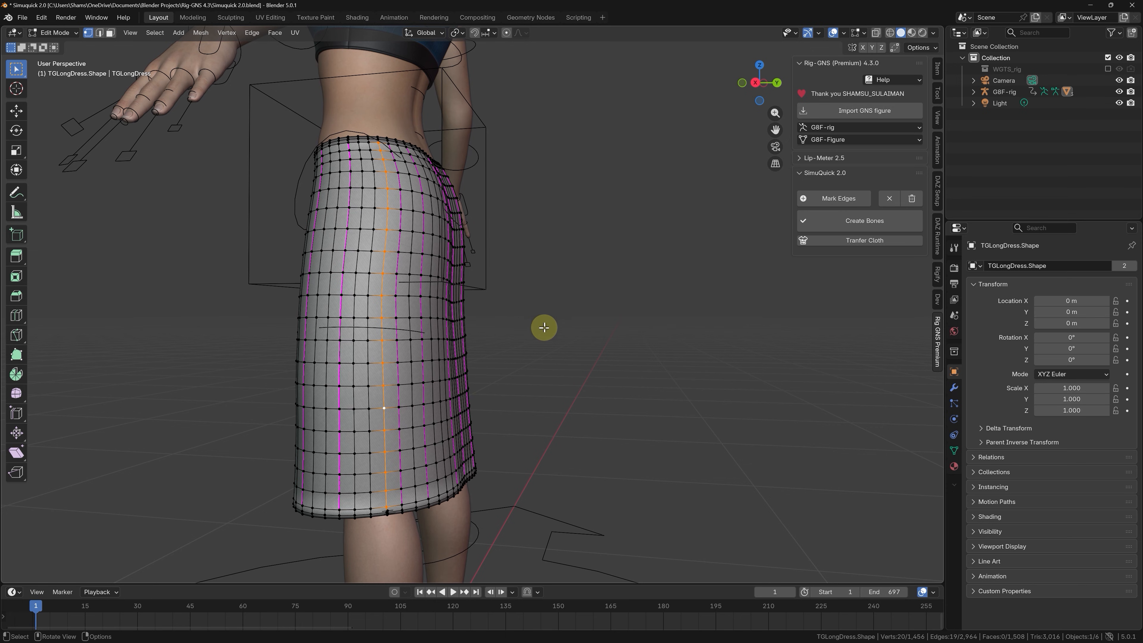
{"action": "left_click", "coordinate": [844, 198]}
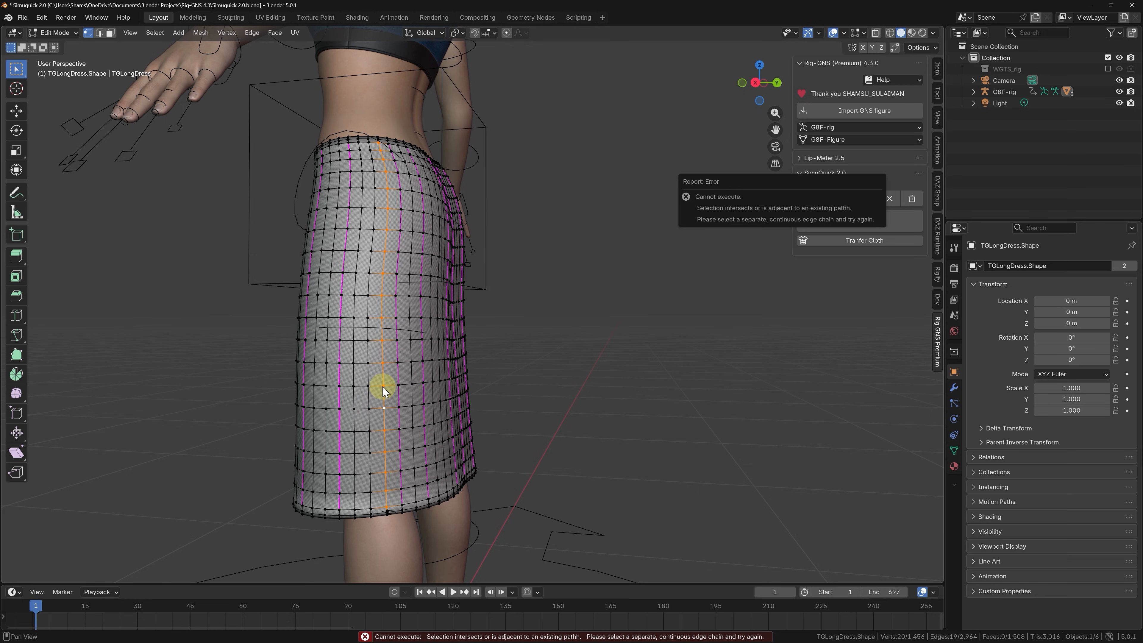
Clear the SimuQuick mark from the rear loop on the figure's left side and mark the adjacent loop toward the front instead.
{"action": "left_click", "coordinate": [396, 374], "text": "alt"}
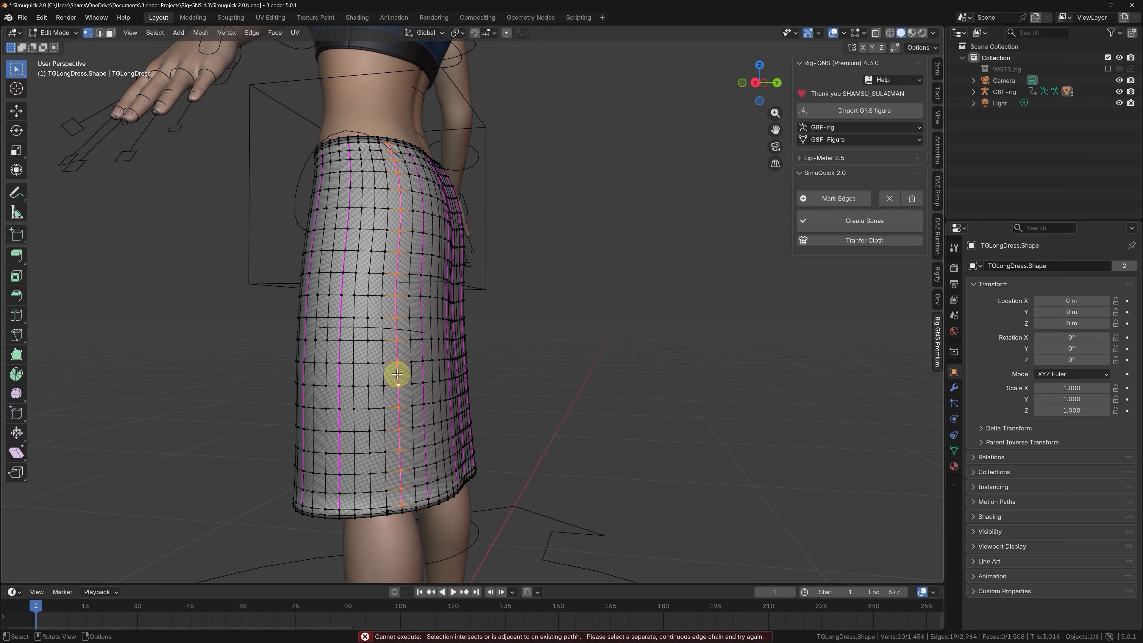
{"action": "left_click", "coordinate": [889, 198]}
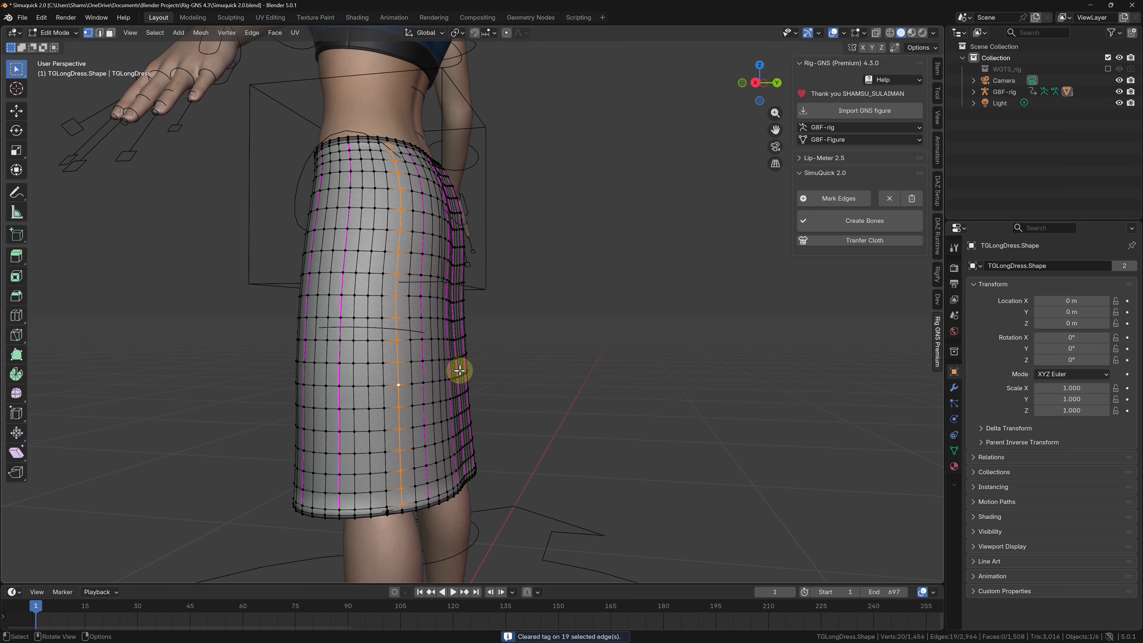
{"action": "left_click", "coordinate": [386, 375], "text": "alt"}
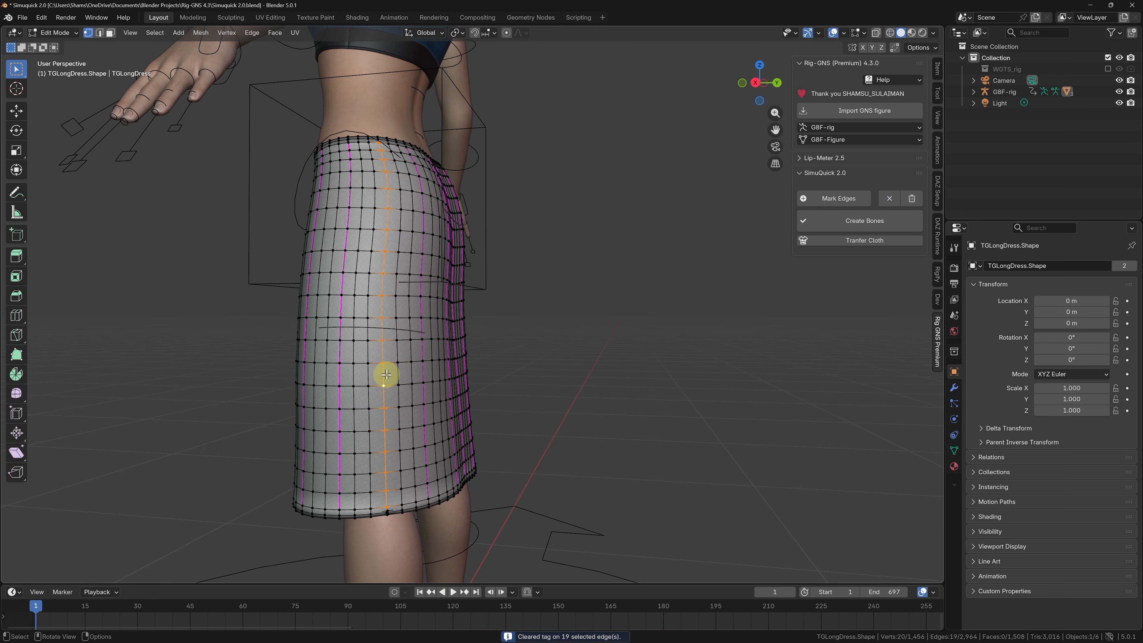
{"action": "left_click", "coordinate": [857, 198]}
On the figure's right side, mark the middle, rear and front vertical edge loops of the skirt as SimuQuick edges.
{"action": "middle_click_drag", "start_coordinate": [467, 423], "coordinate": [396, 403]}
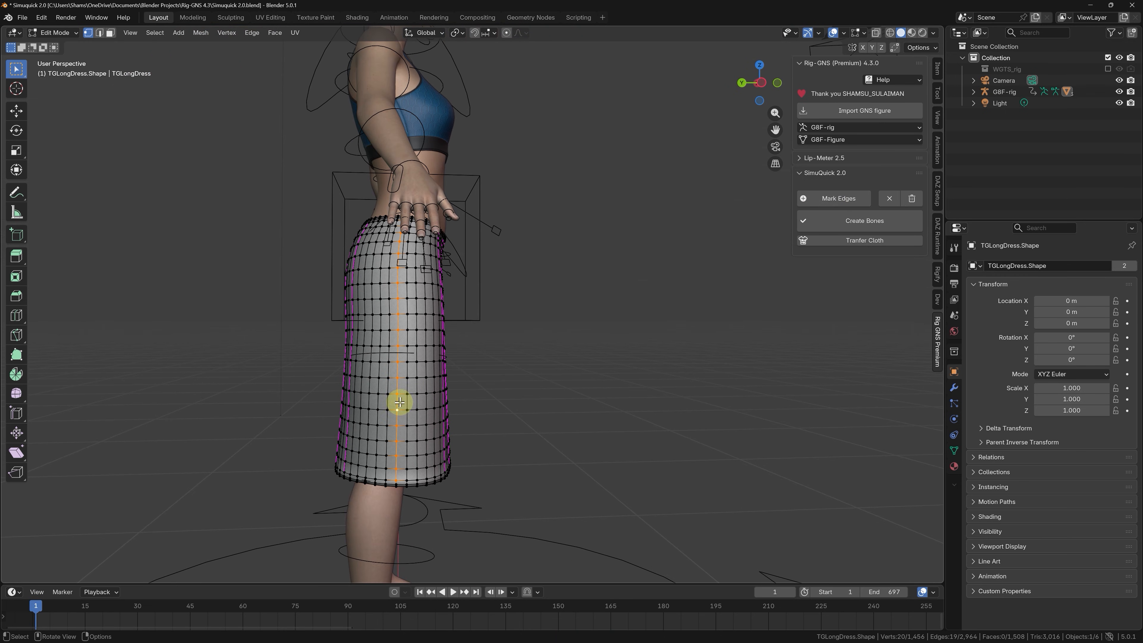
{"action": "left_click", "coordinate": [846, 200]}
{"action": "mouse_move", "coordinate": [367, 439]}
{"action": "middle_mouse_down"}
{"action": "mouse_move", "coordinate": [385, 442]}
{"action": "mouse_move", "coordinate": [373, 439]}
{"action": "middle_mouse_up"}
{"action": "left_click", "coordinate": [364, 434], "text": "alt"}
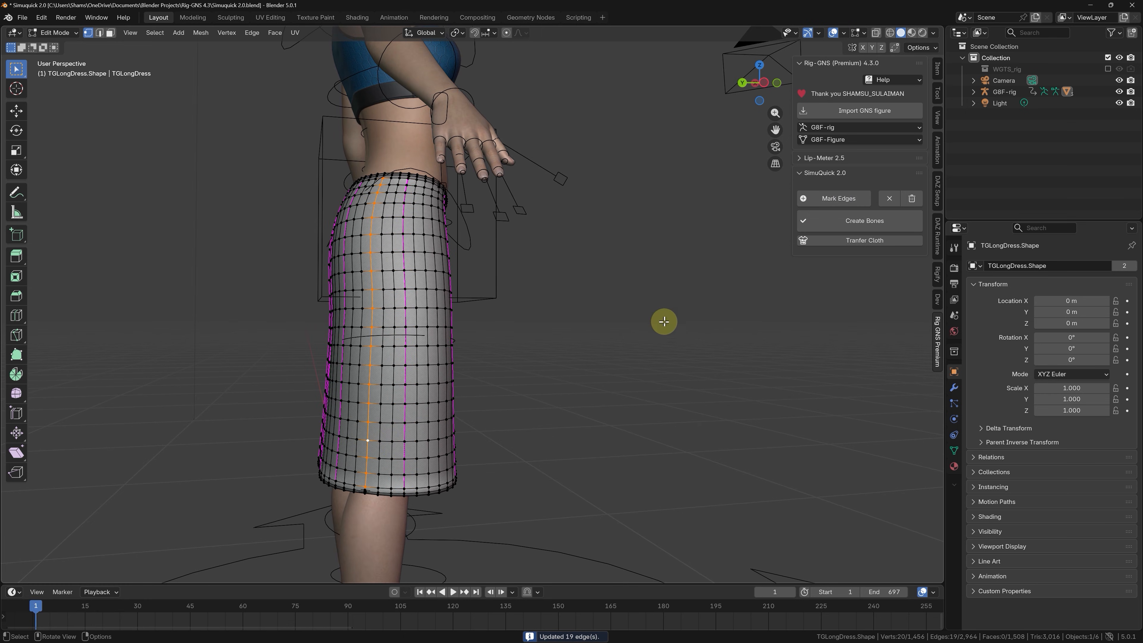
{"action": "left_click", "coordinate": [828, 198]}
{"action": "middle_click_drag", "start_coordinate": [391, 477], "coordinate": [408, 434]}
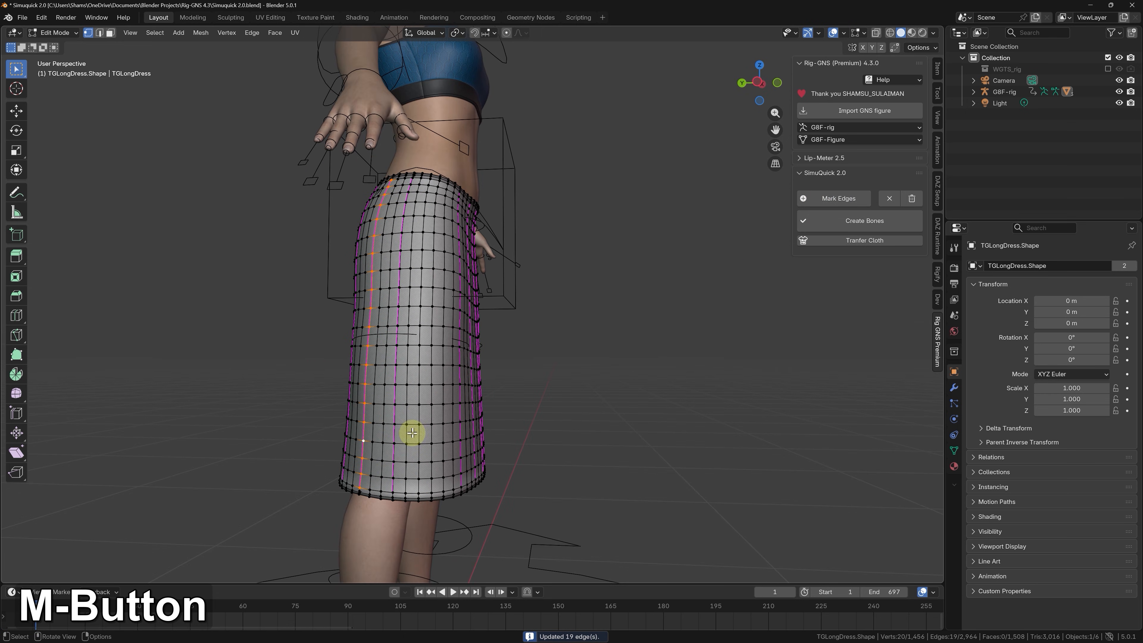
{"action": "left_click", "coordinate": [431, 410], "text": "alt"}
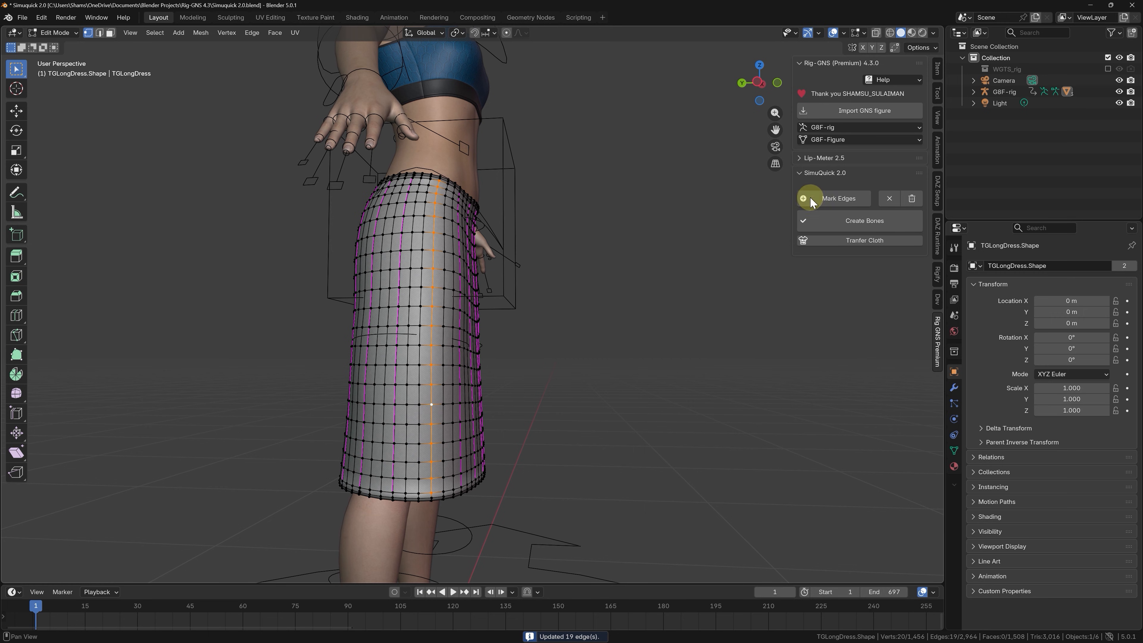
{"action": "left_click", "coordinate": [824, 200]}
Create the skirt's simulation bones from the marked edges with a collision mesh, a bone count of 7 and hip as parent bone.
{"action": "middle_click_drag", "start_coordinate": [587, 308], "coordinate": [417, 336]}
{"action": "scroll", "coordinate": [554, 304], "scroll_direction": "down", "scroll_amount": 3}
{"action": "left_click", "coordinate": [619, 301]}
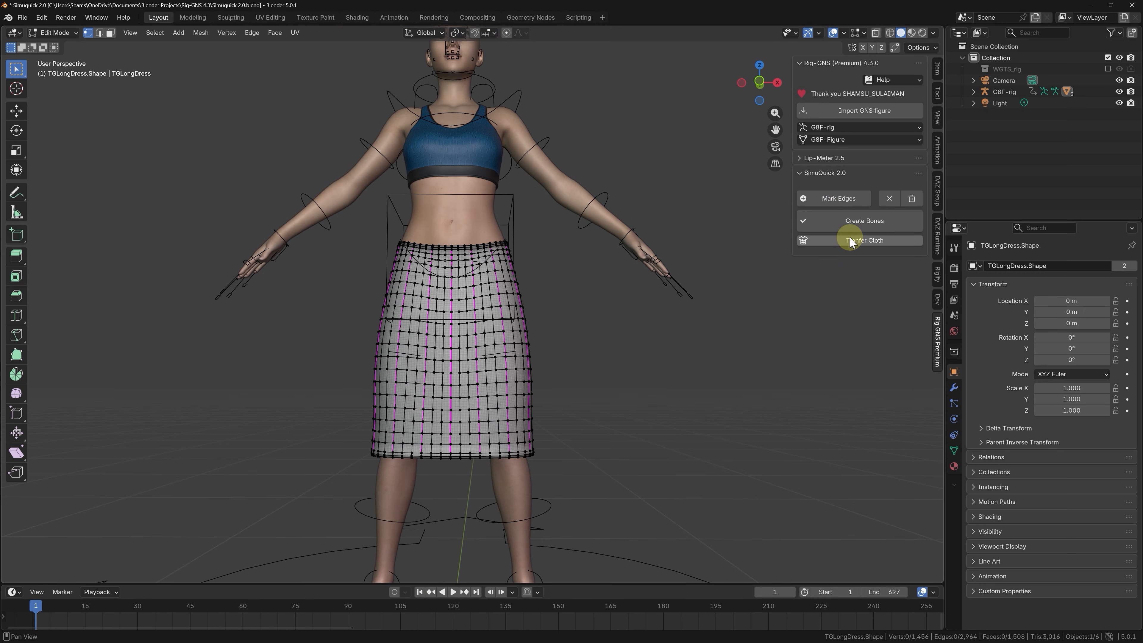
{"action": "left_click", "coordinate": [857, 225]}
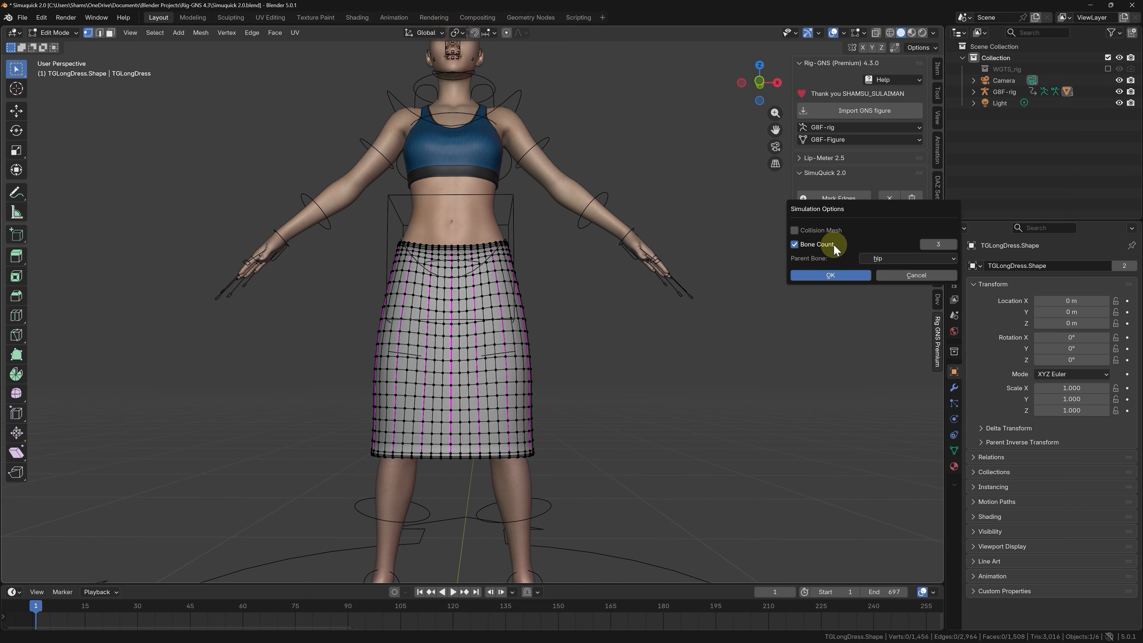
{"action": "left_click", "coordinate": [955, 247]}
{"action": "left_click", "coordinate": [954, 246]}
{"action": "left_click", "coordinate": [955, 247]}
{"action": "left_click", "coordinate": [955, 247]}
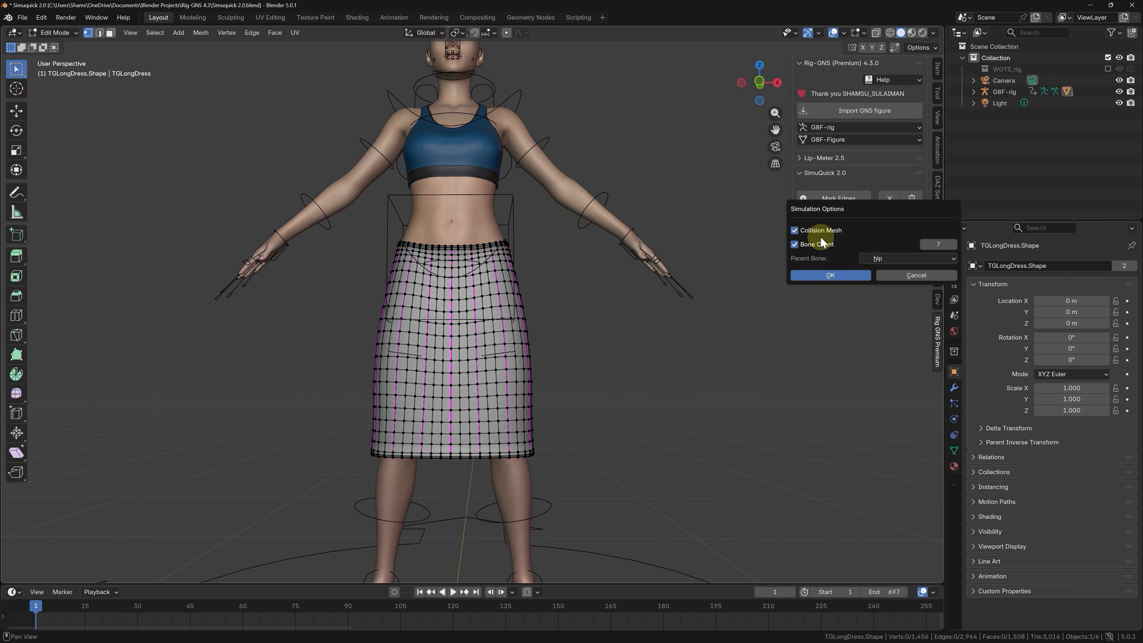
{"action": "left_click", "coordinate": [896, 258]}
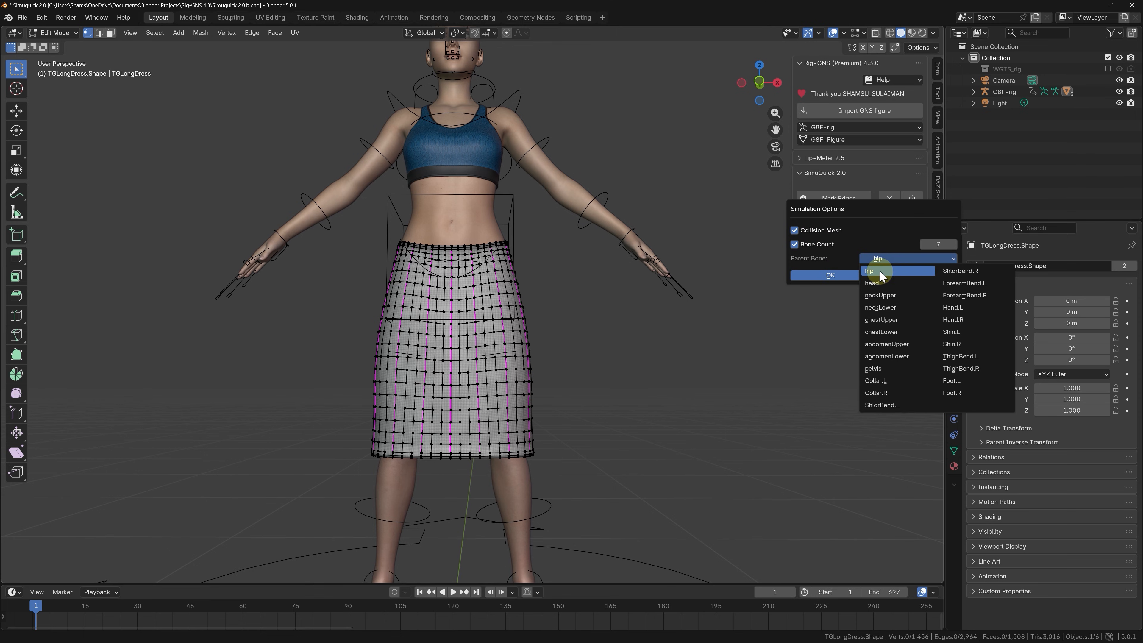
{"action": "left_click", "coordinate": [883, 256]}
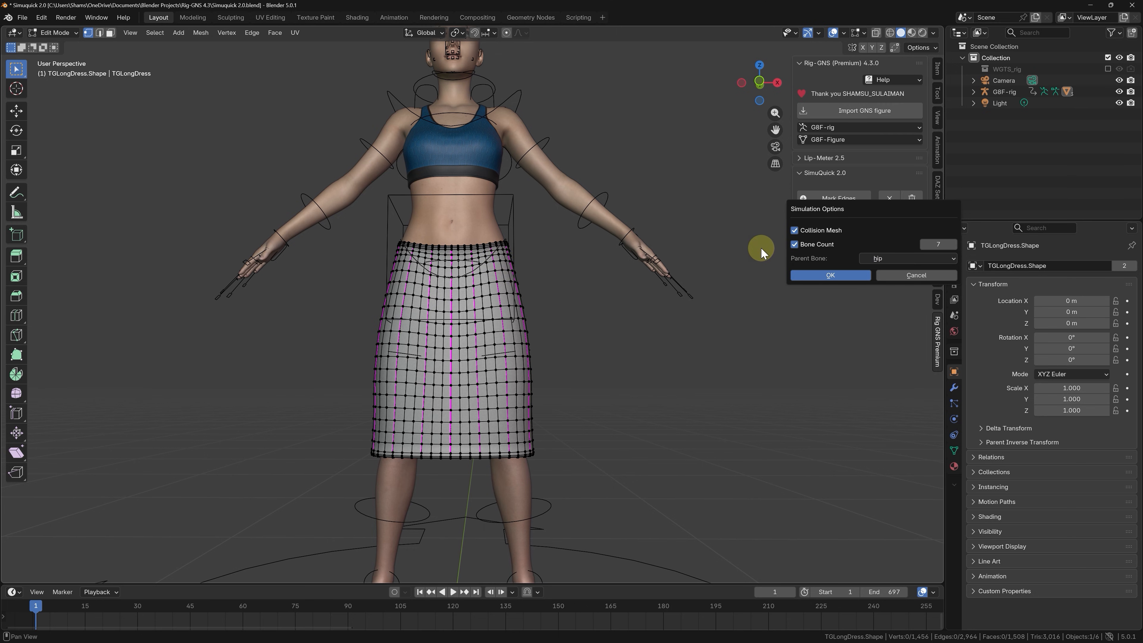
{"action": "left_click", "coordinate": [815, 276]}
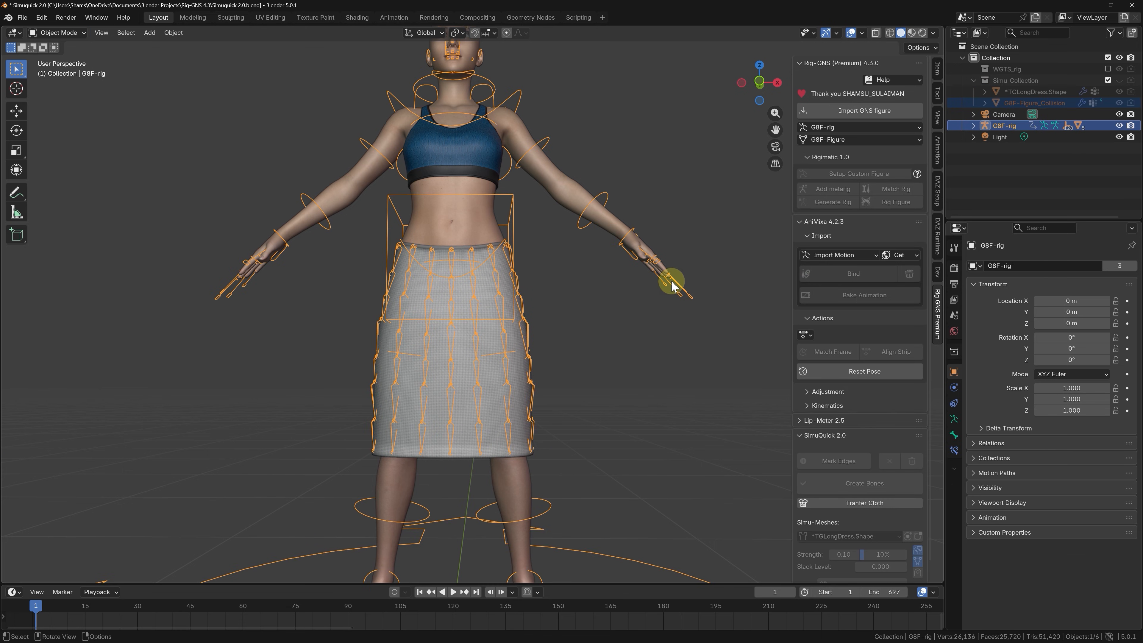
Save the file incrementally as Simuquick 2.1 and assign the G8F-dance-graceful-378939 action to the rig.
{"action": "mouse_move", "coordinate": [614, 302]}
{"action": "middle_mouse_down"}
{"action": "mouse_move", "coordinate": [595, 319]}
{"action": "mouse_move", "coordinate": [527, 333]}
{"action": "mouse_move", "coordinate": [377, 322]}
{"action": "mouse_move", "coordinate": [605, 309]}
{"action": "middle_mouse_up"}
{"action": "key", "text": "ctrl+alt+s"}
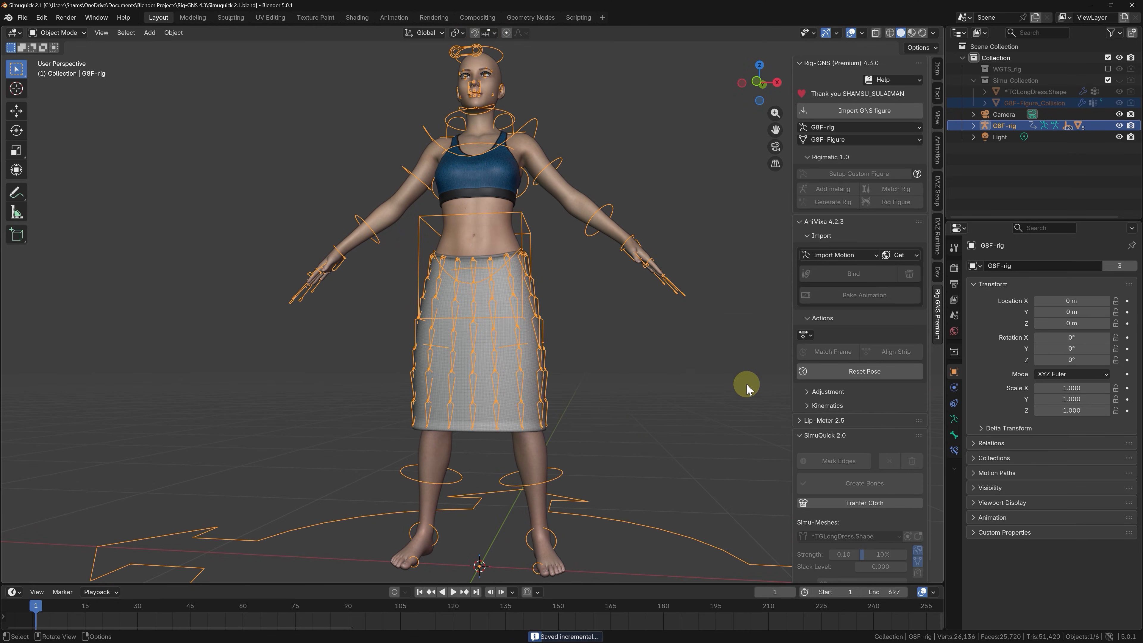
{"action": "left_click", "coordinate": [808, 336]}
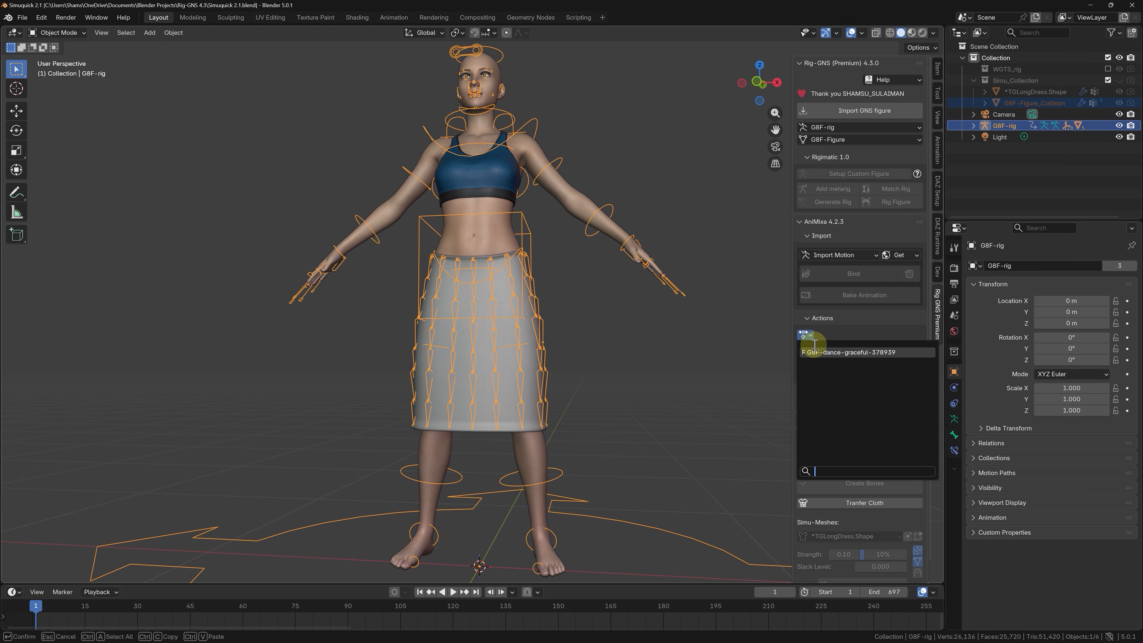
{"action": "left_click", "coordinate": [843, 352]}
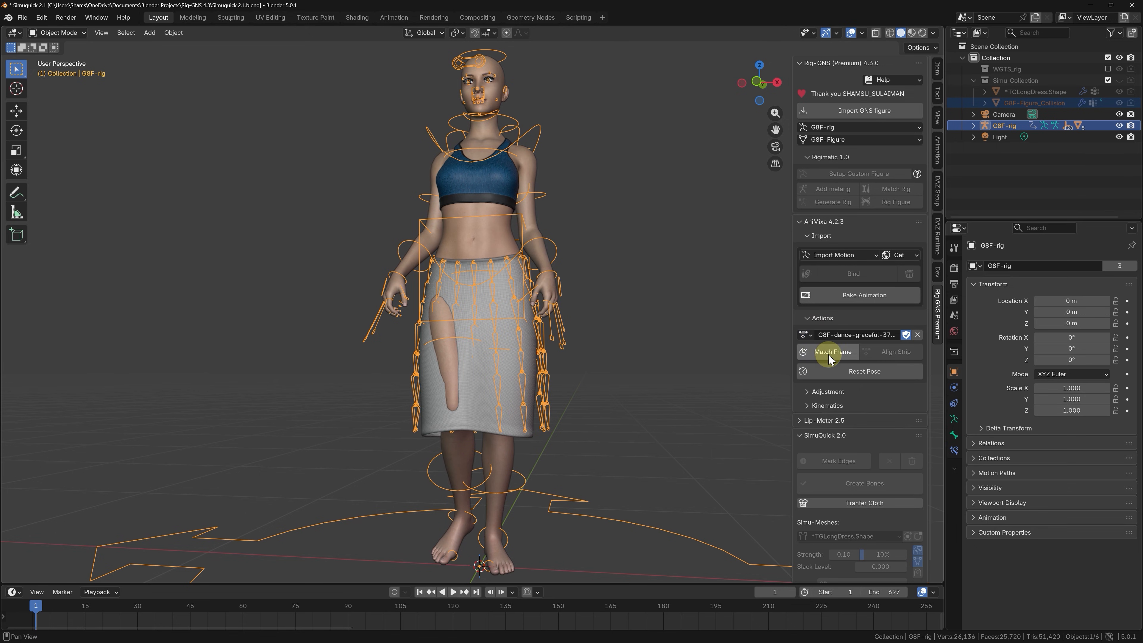
Play the dance animation and examine how the skirt and its new bones follow the figure from several angles.
{"action": "scroll", "coordinate": [495, 399], "scroll_direction": "down", "scroll_amount": 2}
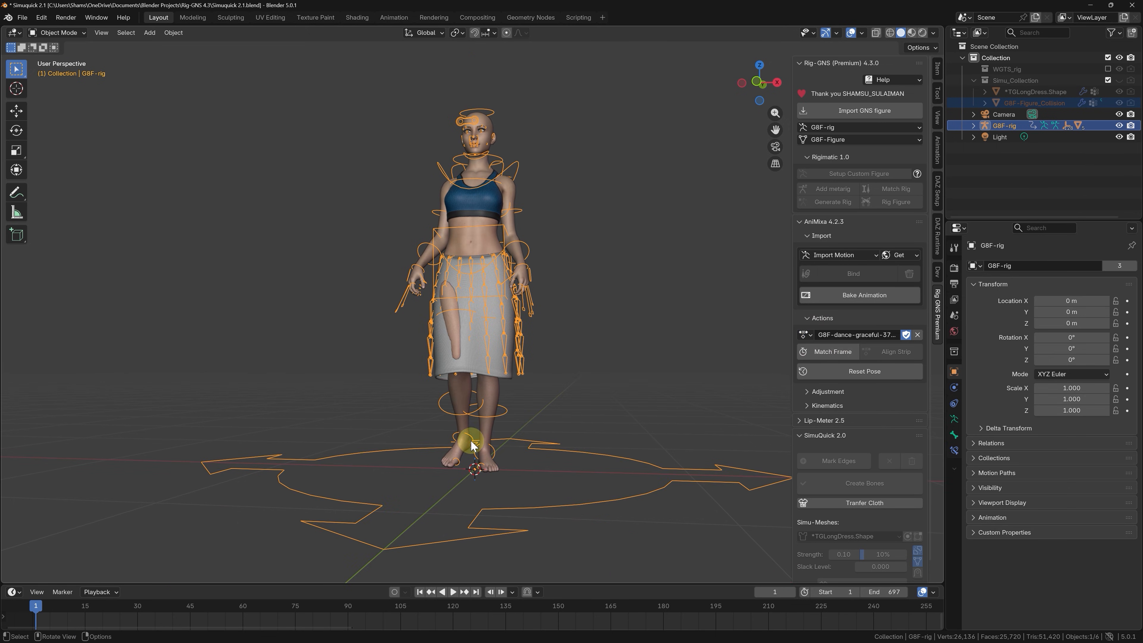
{"action": "key", "text": "space"}
{"action": "scroll", "coordinate": [480, 367], "scroll_direction": "down", "scroll_amount": 3}
{"action": "mouse_move", "coordinate": [482, 380]}
{"action": "middle_mouse_down"}
{"action": "mouse_move", "coordinate": [466, 377]}
{"action": "mouse_move", "coordinate": [479, 375]}
{"action": "middle_mouse_up"}
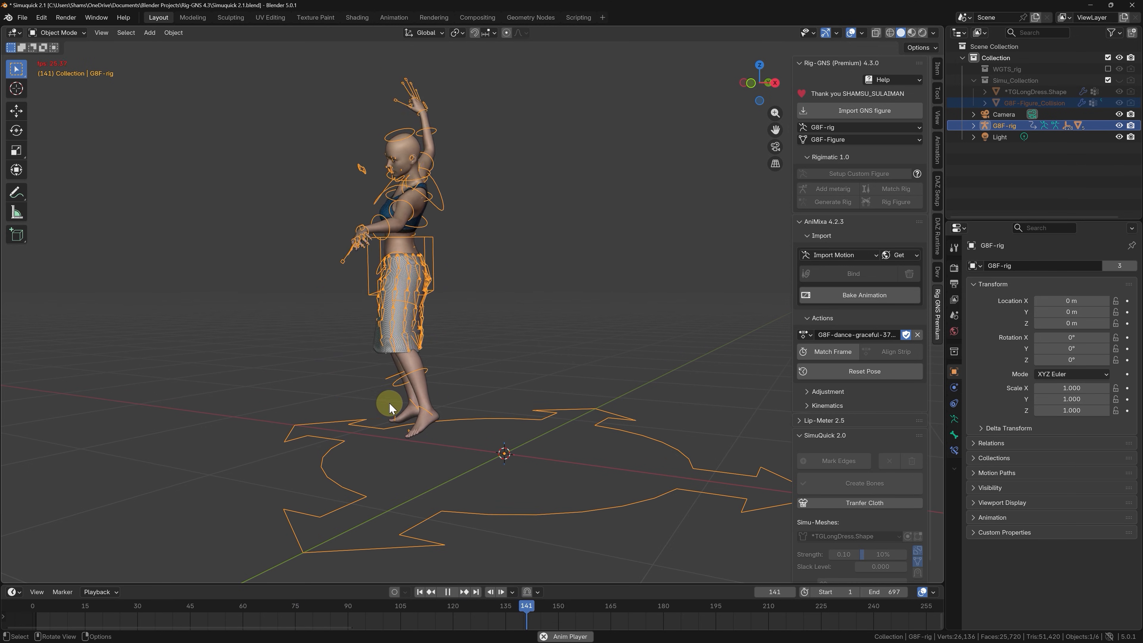
{"action": "middle_click_drag", "start_coordinate": [388, 403], "coordinate": [427, 403]}
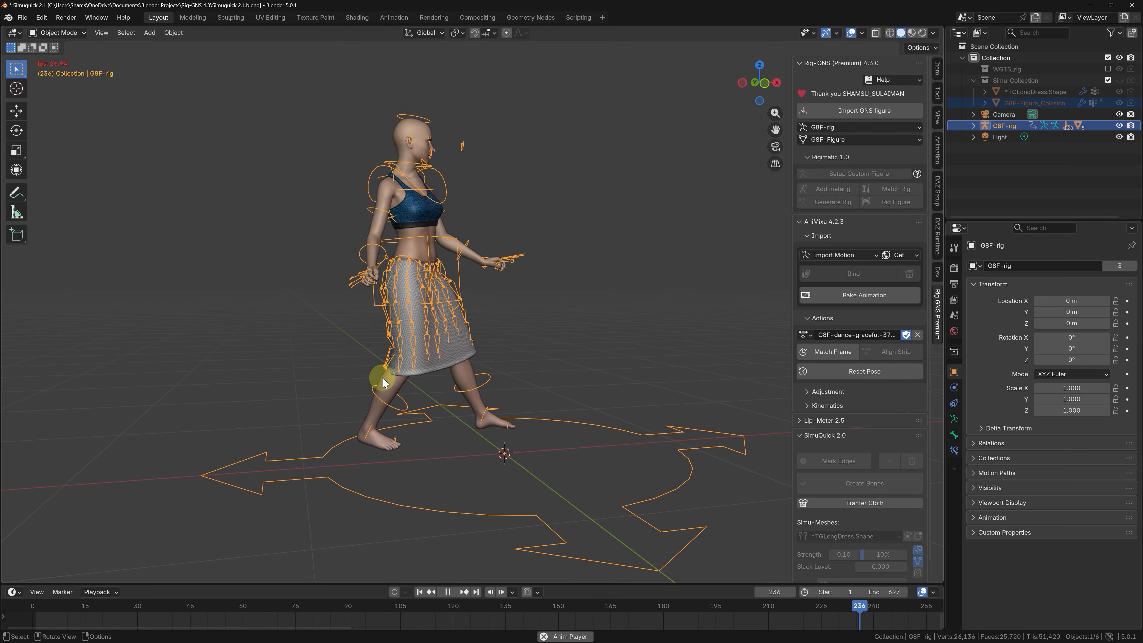
{"action": "key", "text": "space"}
{"action": "scroll", "coordinate": [467, 352], "scroll_direction": "up", "scroll_amount": 1}
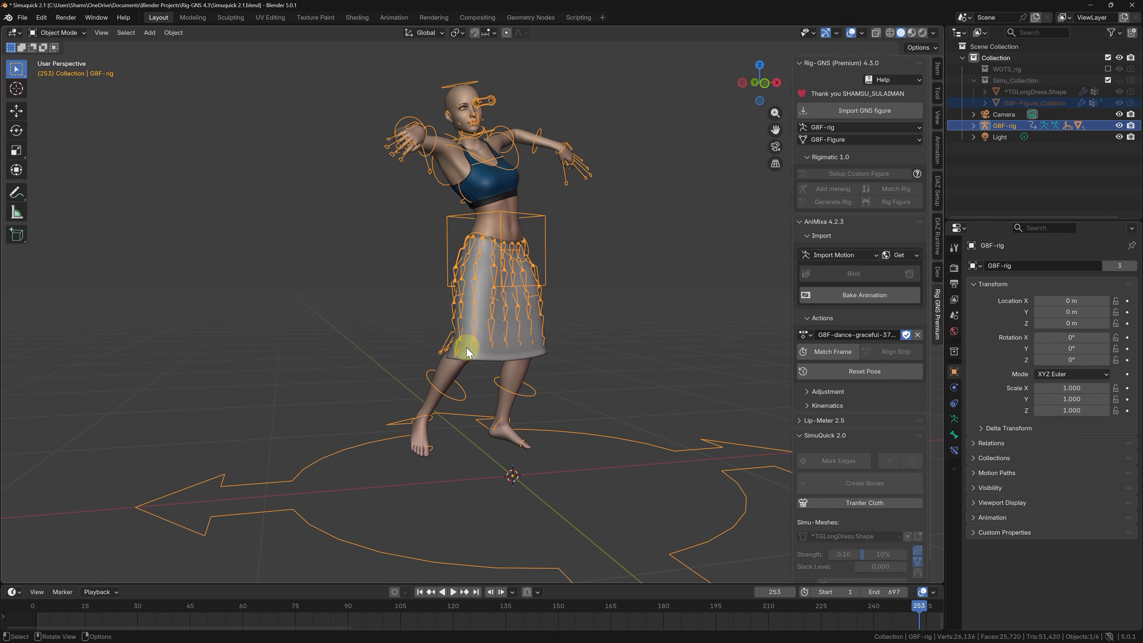
{"action": "key", "text": "space"}
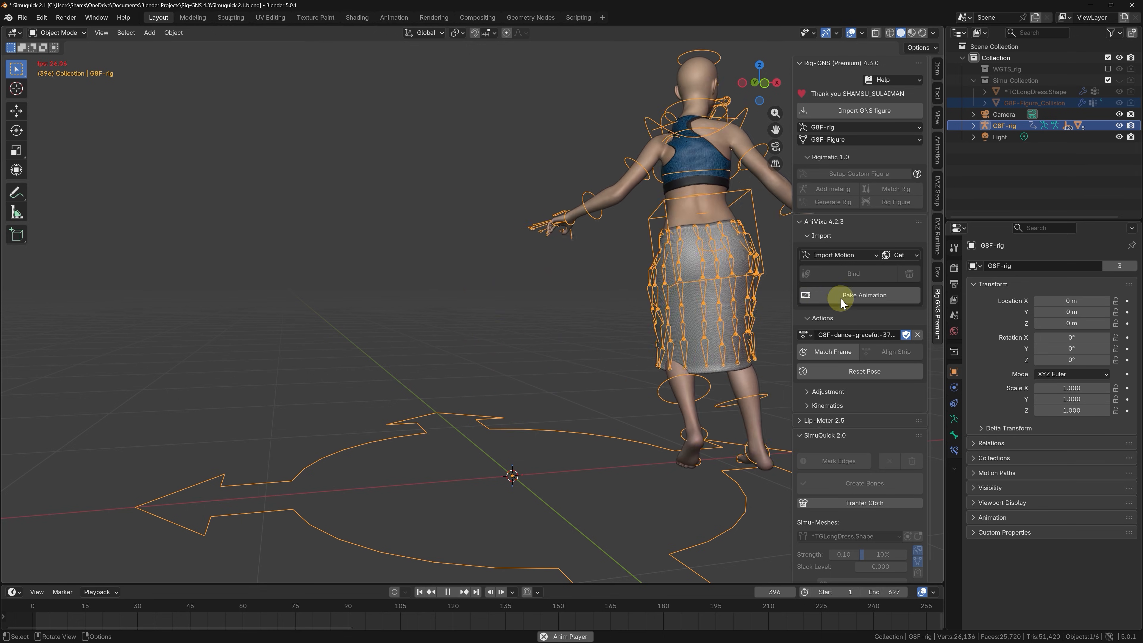
Collapse the AniMixa Actions section and select the skirt mesh to watch its motion during dance playback.
{"action": "left_click", "coordinate": [832, 319]}
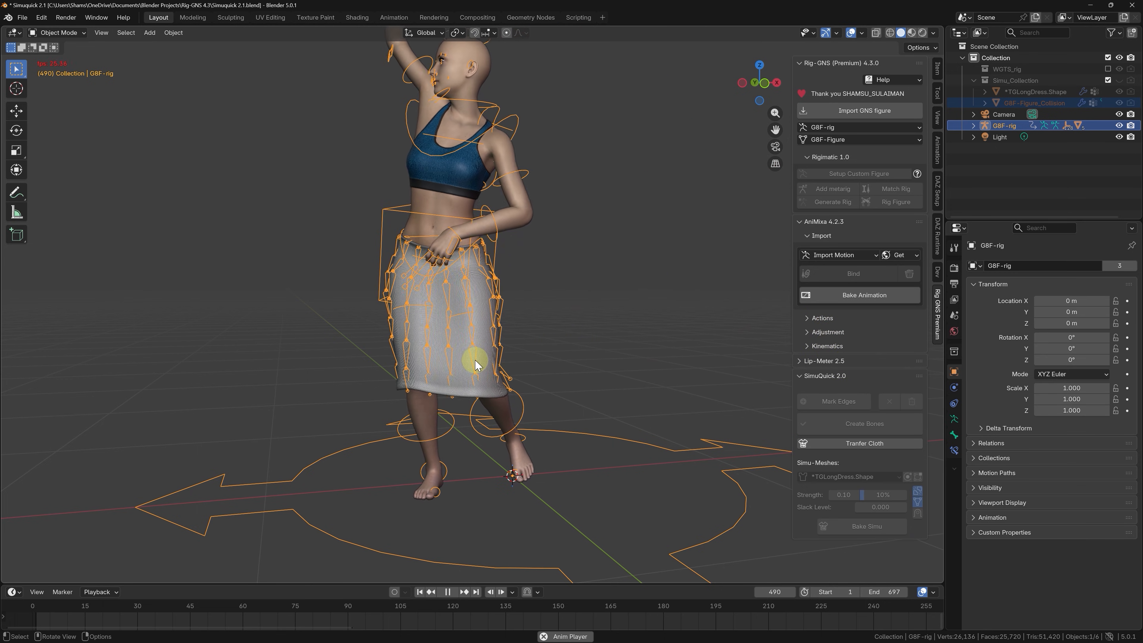
{"action": "left_click", "coordinate": [481, 363]}
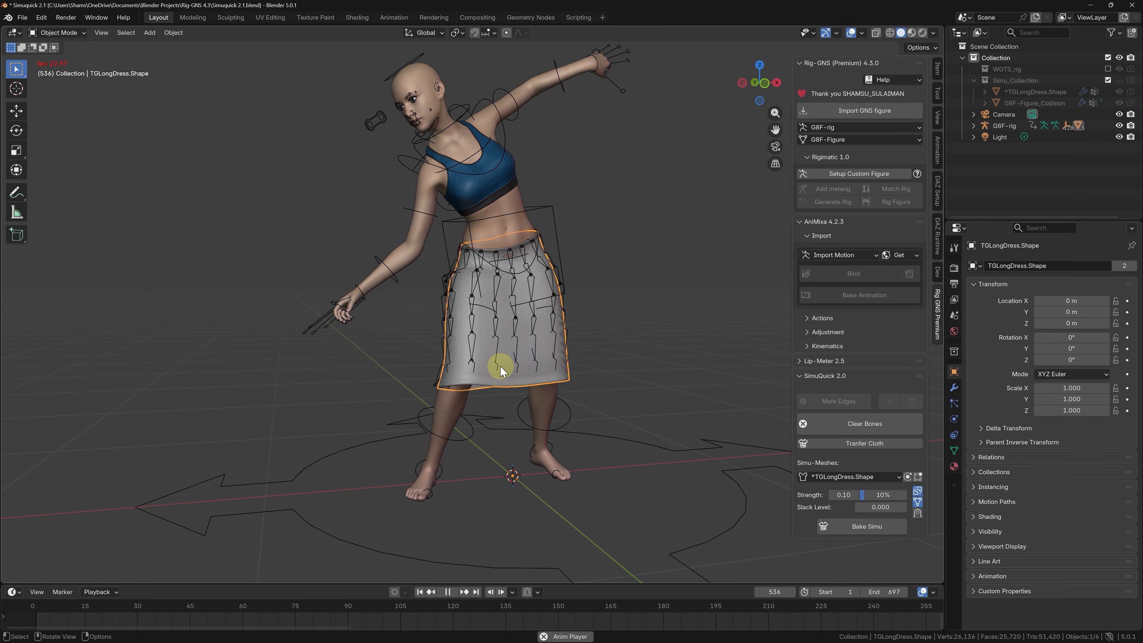
{"action": "key", "text": "space"}
{"action": "key", "text": "space"}
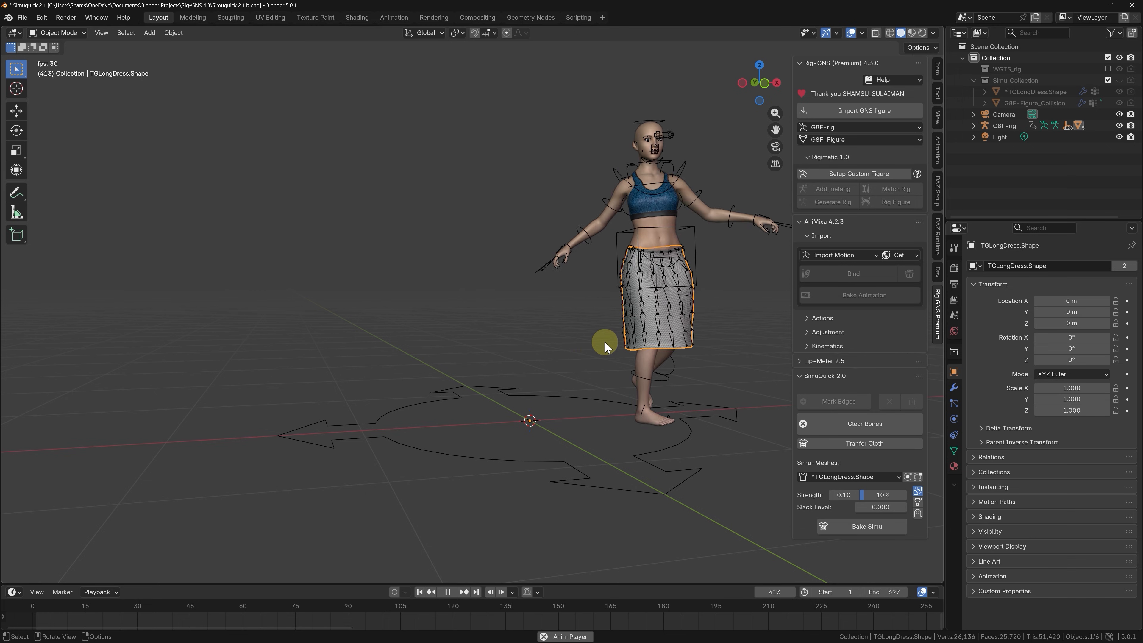
{"action": "key", "text": "space"}
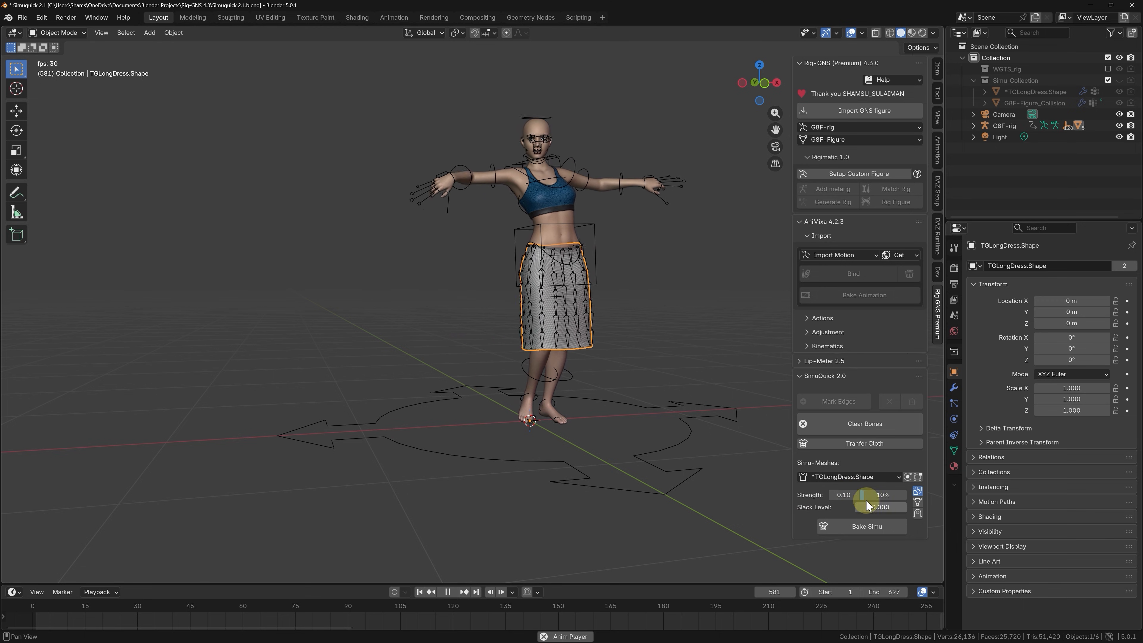
Isolate the skirt's active physics objects and play the cloth simulation against the collision figure, stopping at frame 562.
{"action": "left_click", "coordinate": [908, 476]}
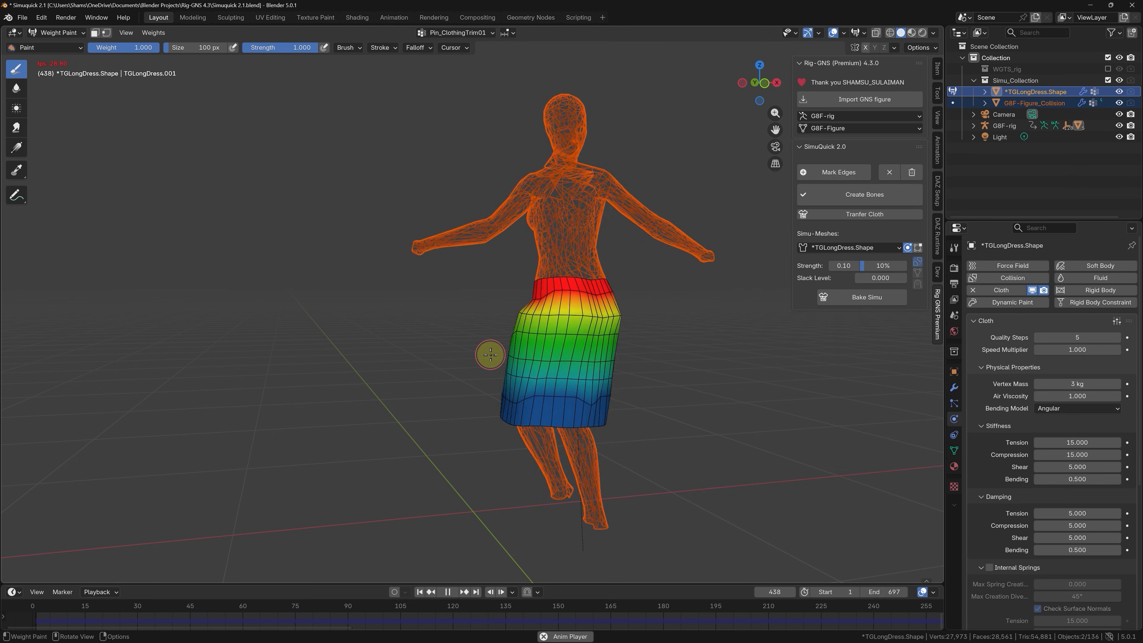
{"action": "key", "text": "space"}
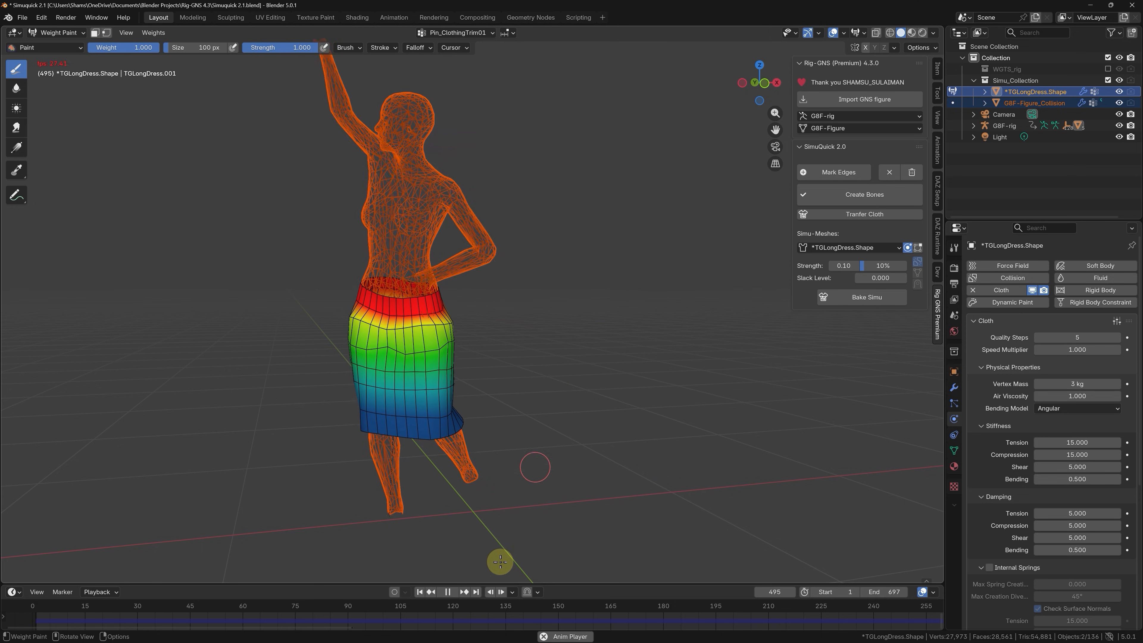
{"action": "left_click", "coordinate": [452, 593]}
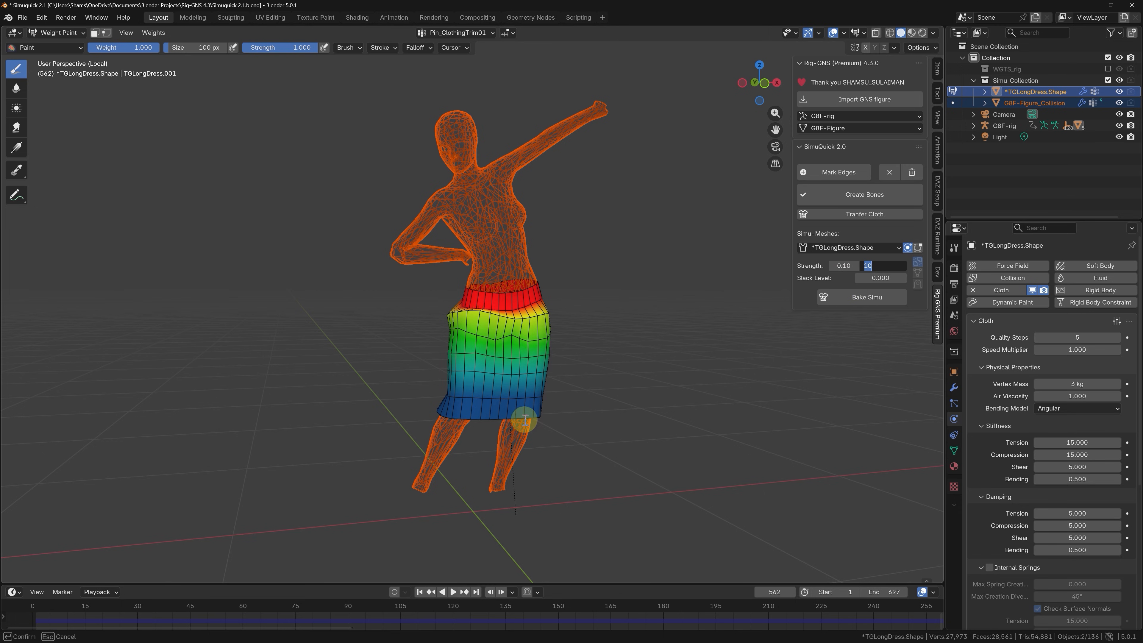
Try pin strength weight levels of 0.1 and 0.00 on the isolated skirt with different percentages, ending at 10%.
{"action": "key", "text": "Return"}
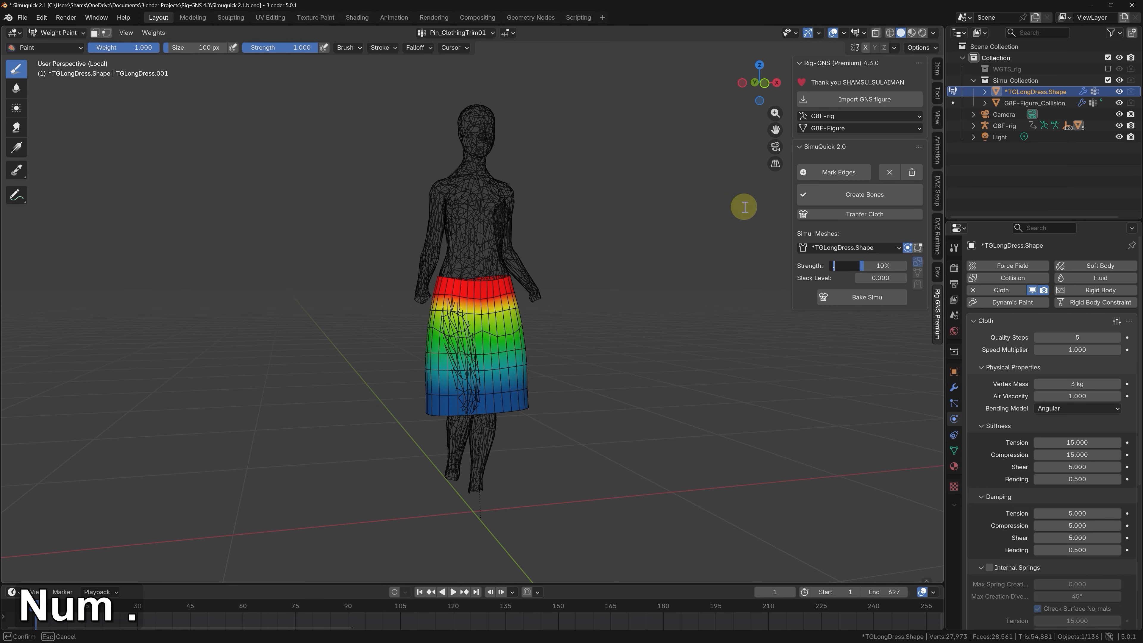
{"action": "key", "text": "Return"}
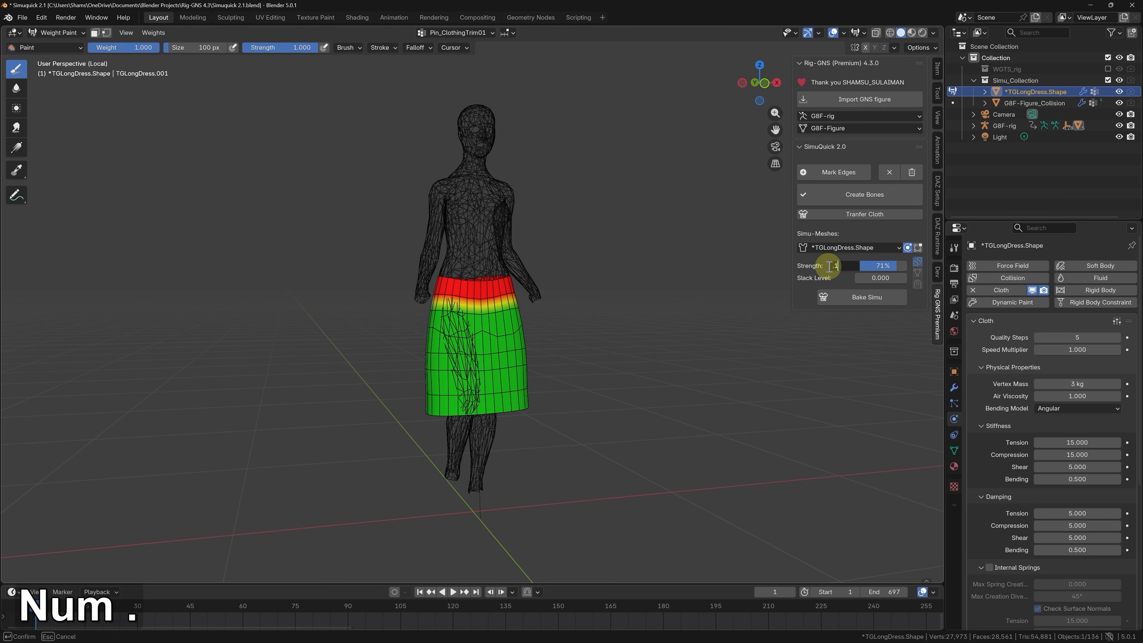
{"action": "key", "text": "Return"}
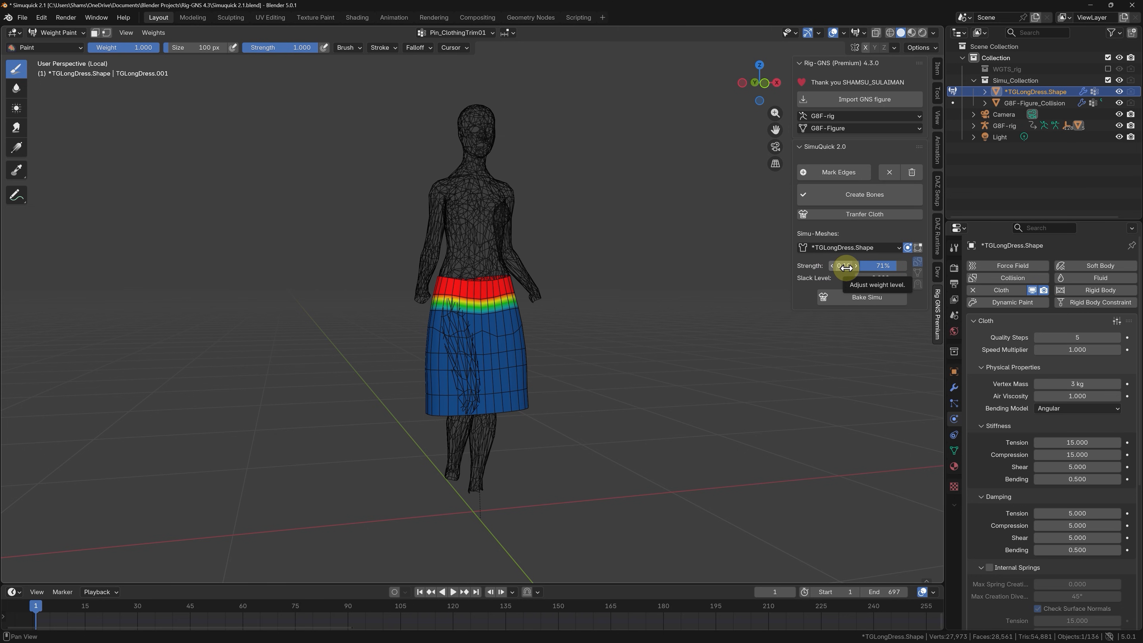
{"action": "key", "text": "Return"}
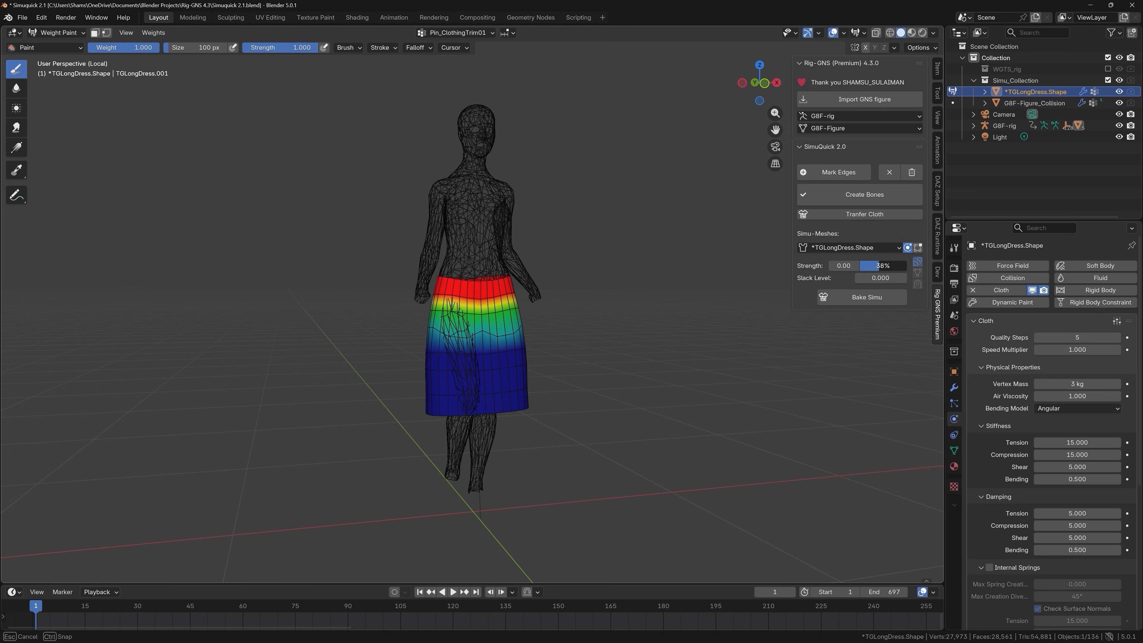
{"action": "left_click_drag", "start_coordinate": [878, 266], "coordinate": [862, 265]}
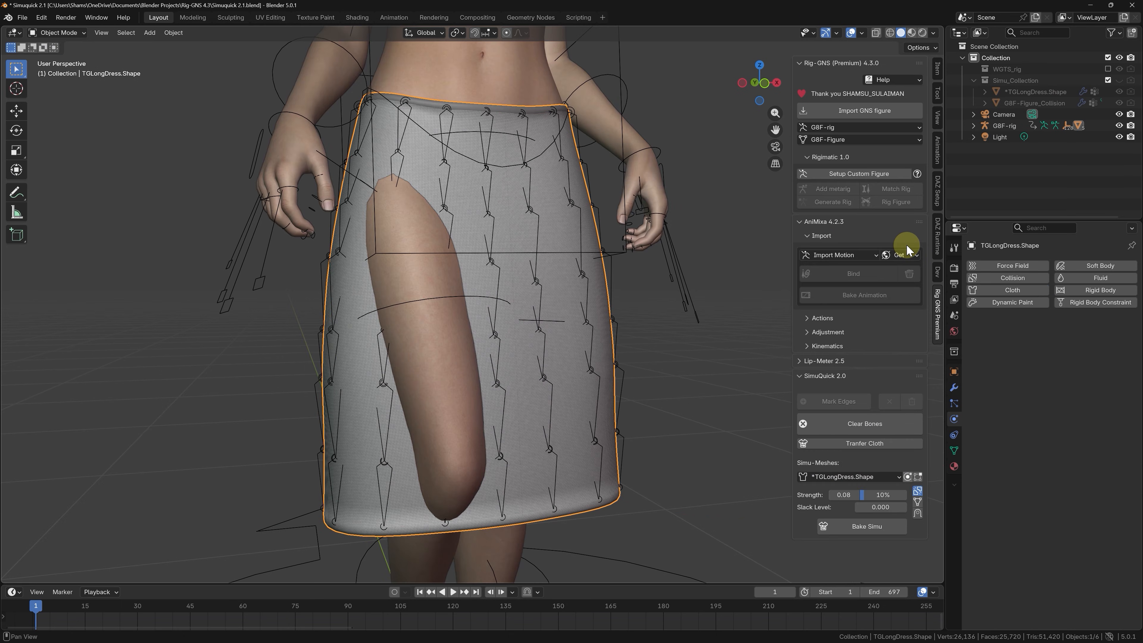
Play the dance with the full figure and test the skirt's strength at 0.80 before lowering it to 0.00.
{"action": "scroll", "coordinate": [345, 262], "scroll_direction": "down", "scroll_amount": 5}
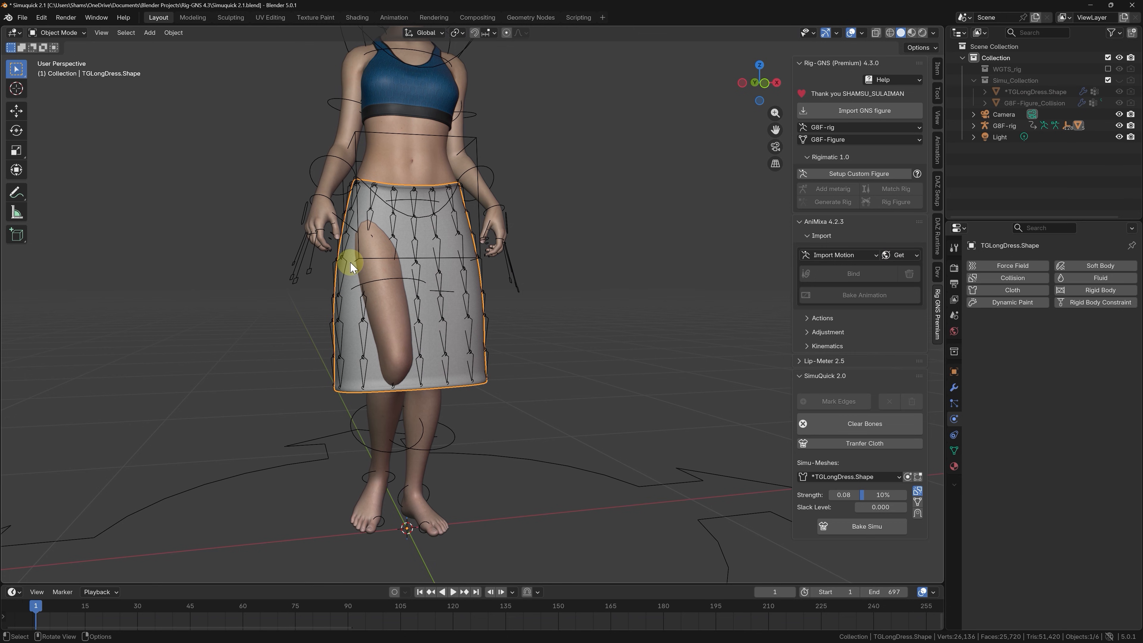
{"action": "key", "text": "space"}
{"action": "scroll", "coordinate": [369, 264], "scroll_direction": "down", "scroll_amount": 3}
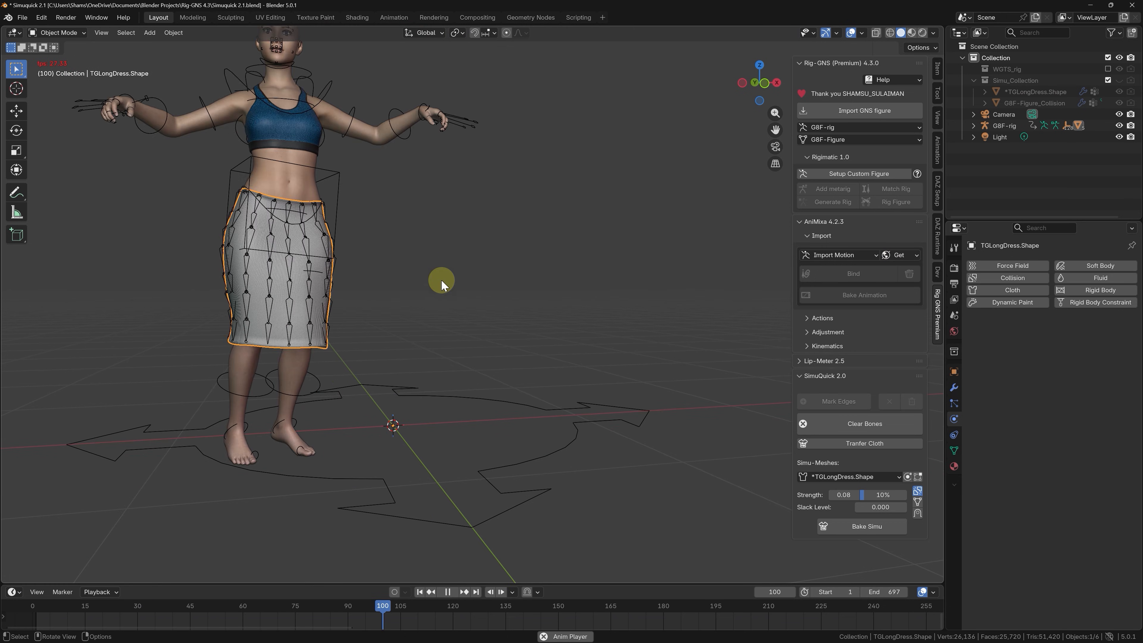
{"action": "scroll", "coordinate": [441, 280], "scroll_direction": "down", "scroll_amount": 1}
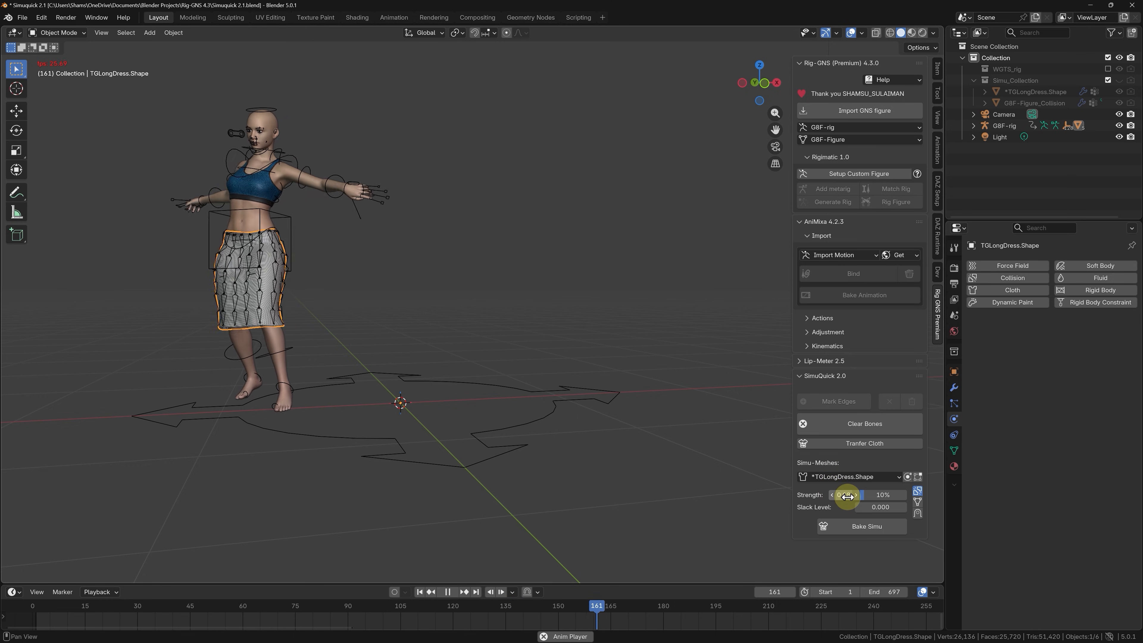
{"action": "left_click_drag", "start_coordinate": [846, 496], "coordinate": [848, 497]}
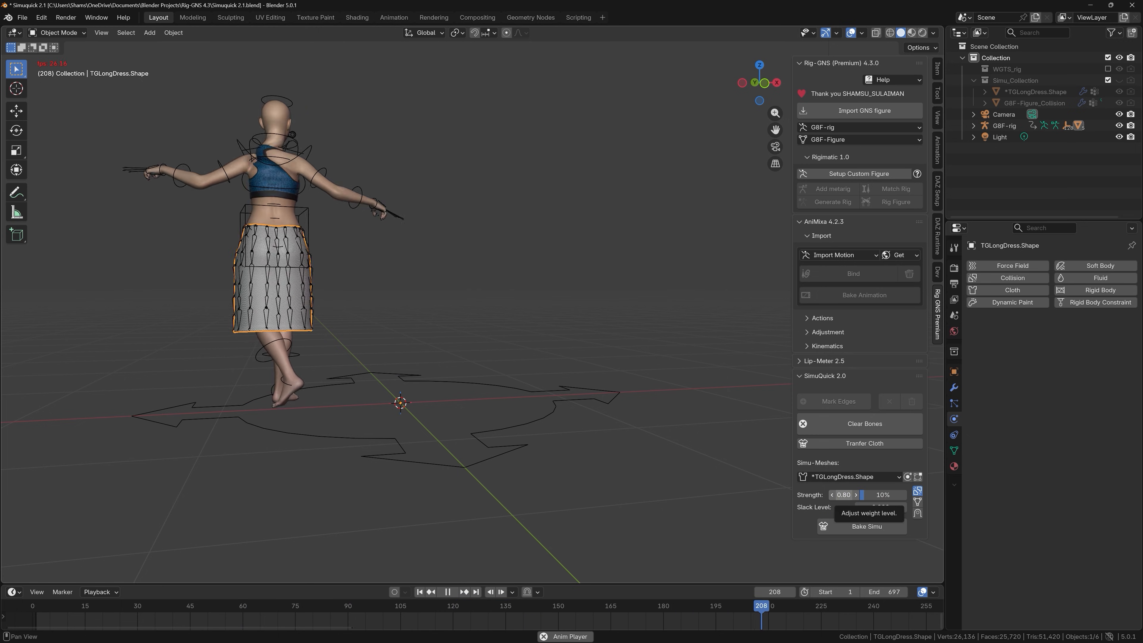
{"action": "left_click_drag", "start_coordinate": [844, 495], "coordinate": [823, 495]}
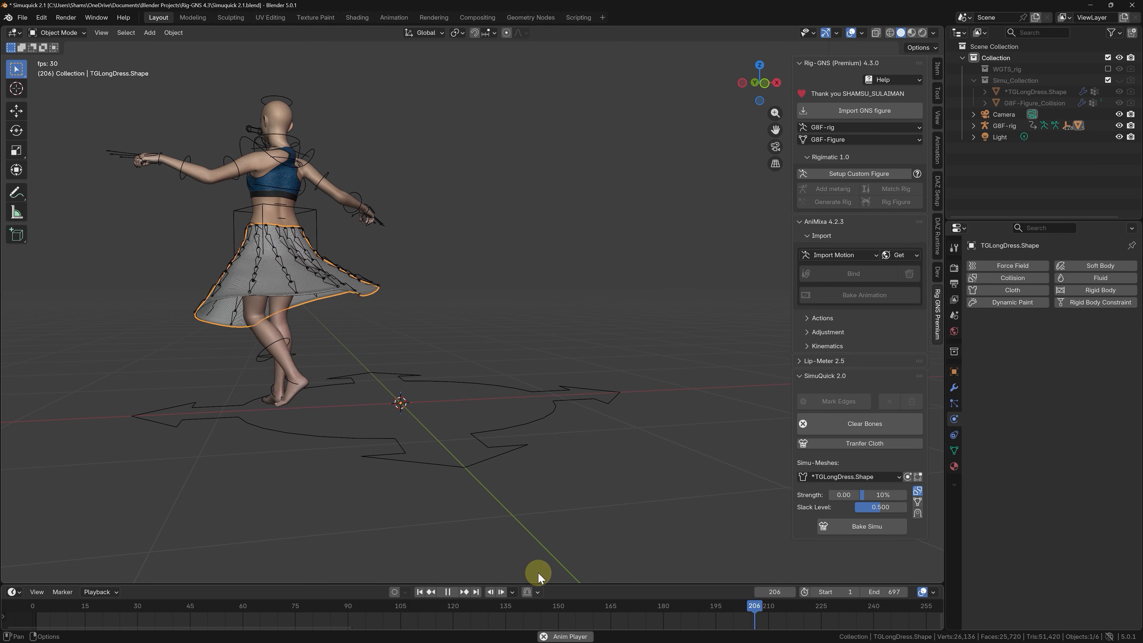
Stop playback, step back to frame 275 and enable the outside-surface Shrink Wrap modifier for the skirt.
{"action": "key", "text": "space"}
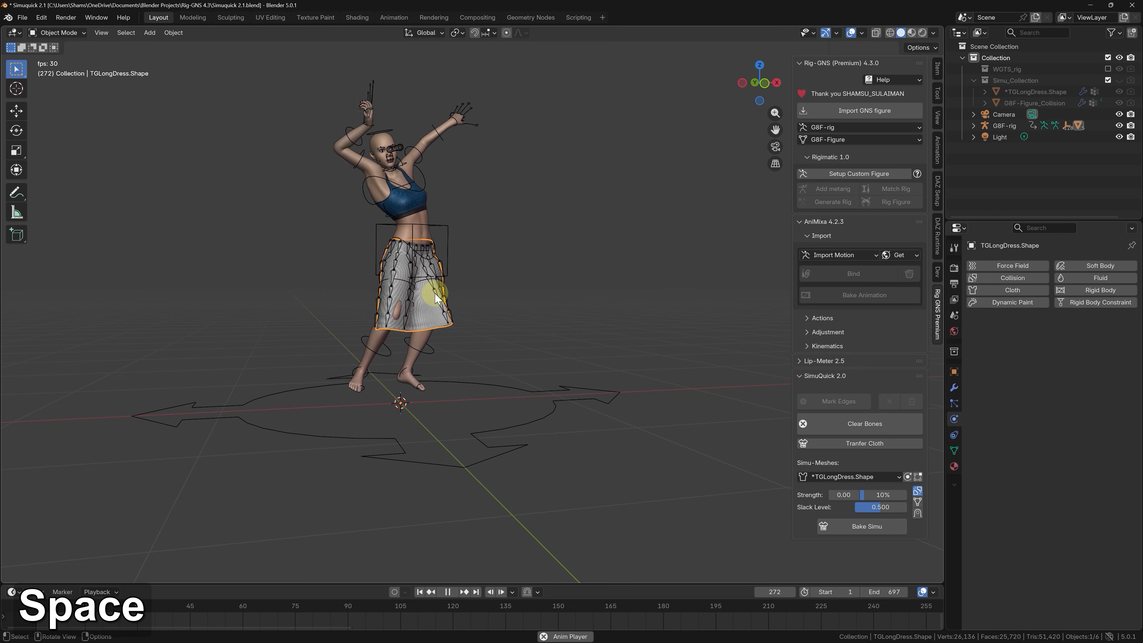
{"action": "scroll", "coordinate": [421, 303], "scroll_direction": "up", "scroll_amount": 4}
{"action": "key", "text": "Left"}
{"action": "key", "text": "Left"}
{"action": "key", "text": "Left"}
{"action": "key", "text": "Left"}
{"action": "key", "text": "Left"}
{"action": "key", "text": "Left"}
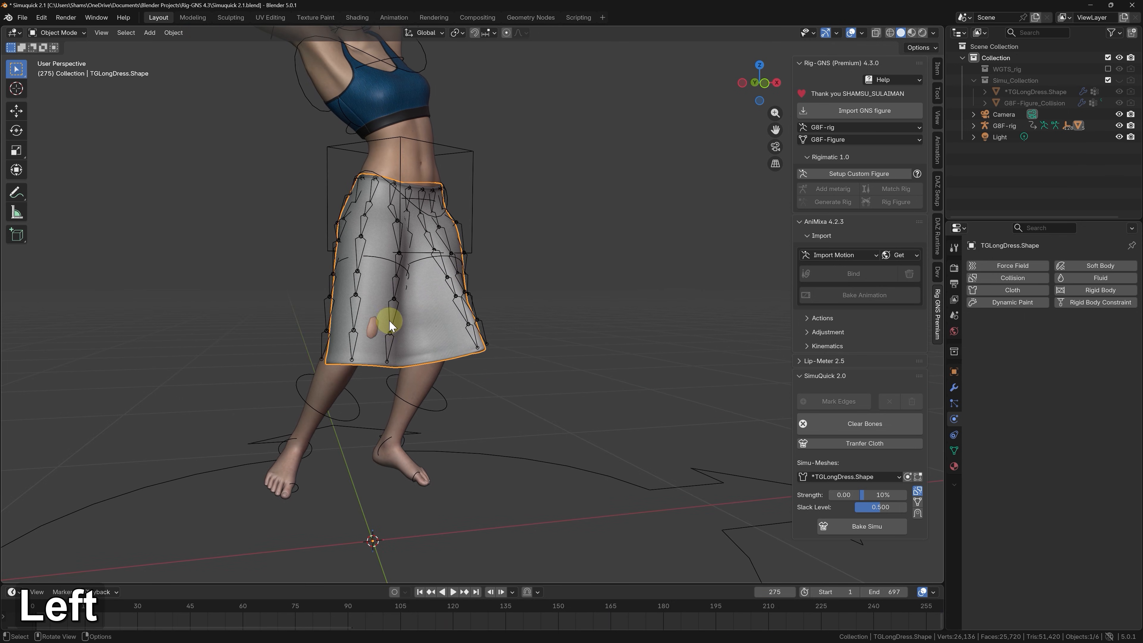
{"action": "scroll", "coordinate": [378, 331], "scroll_direction": "up", "scroll_amount": 3}
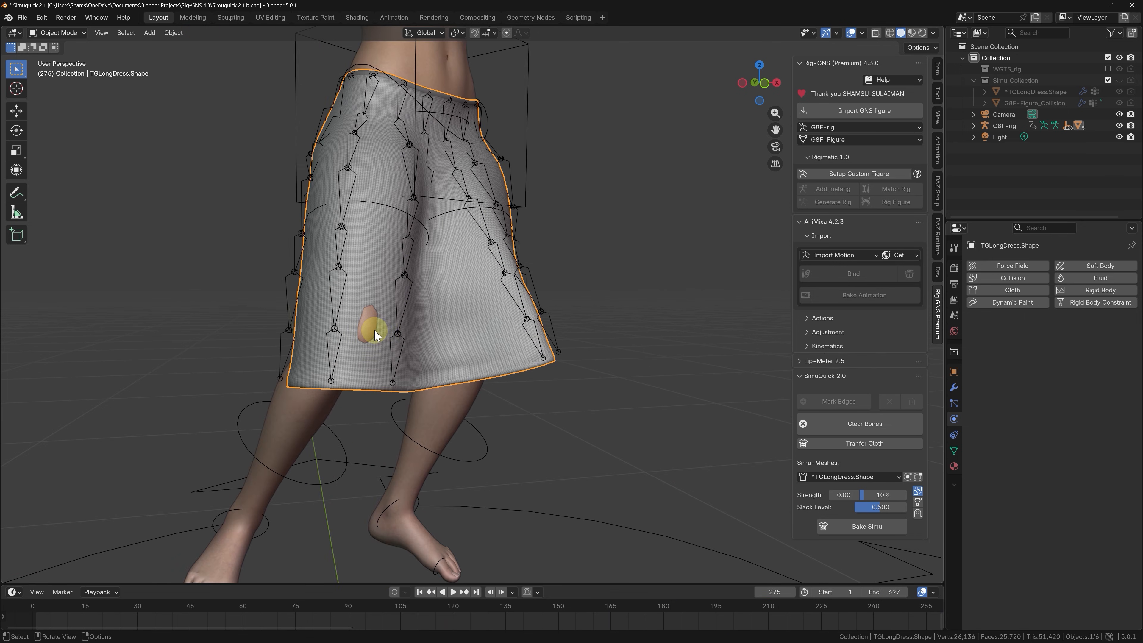
{"action": "left_click", "coordinate": [918, 514]}
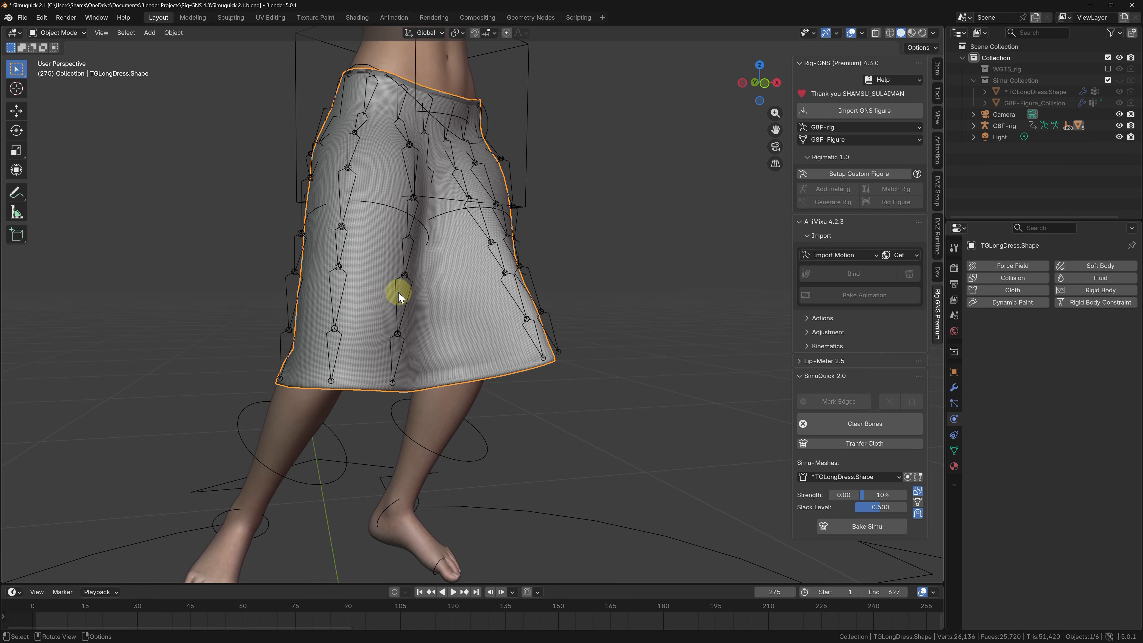
Play the dance with the full figure in view and restart it from the first frame.
{"action": "scroll", "coordinate": [398, 292], "scroll_direction": "down", "scroll_amount": 6}
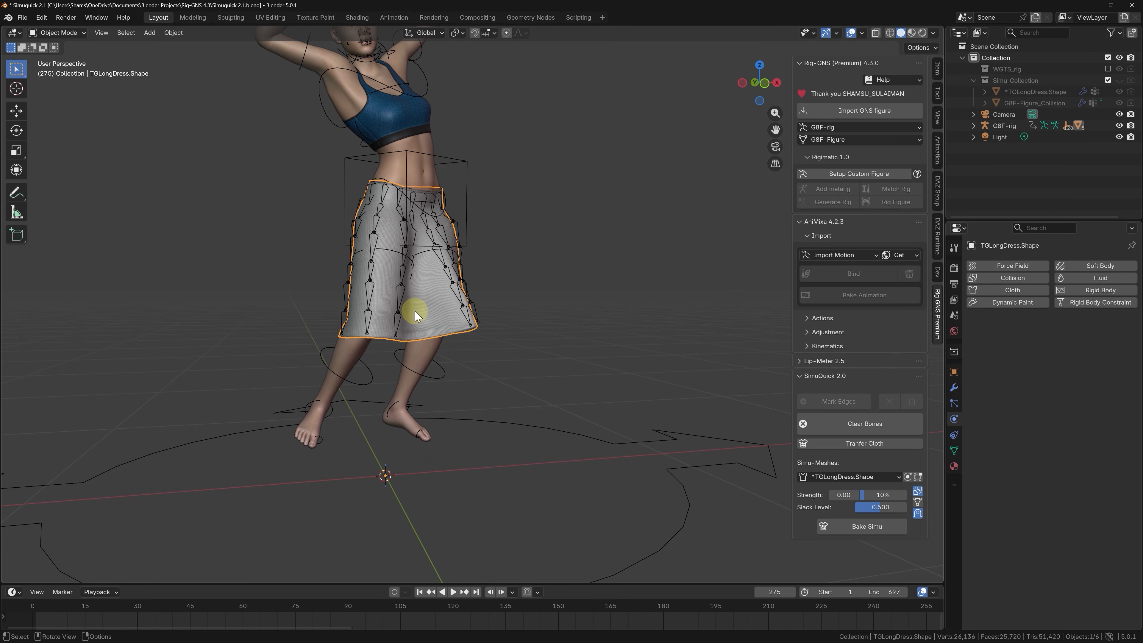
{"action": "key", "text": "space"}
{"action": "scroll", "coordinate": [414, 310], "scroll_direction": "down", "scroll_amount": 3}
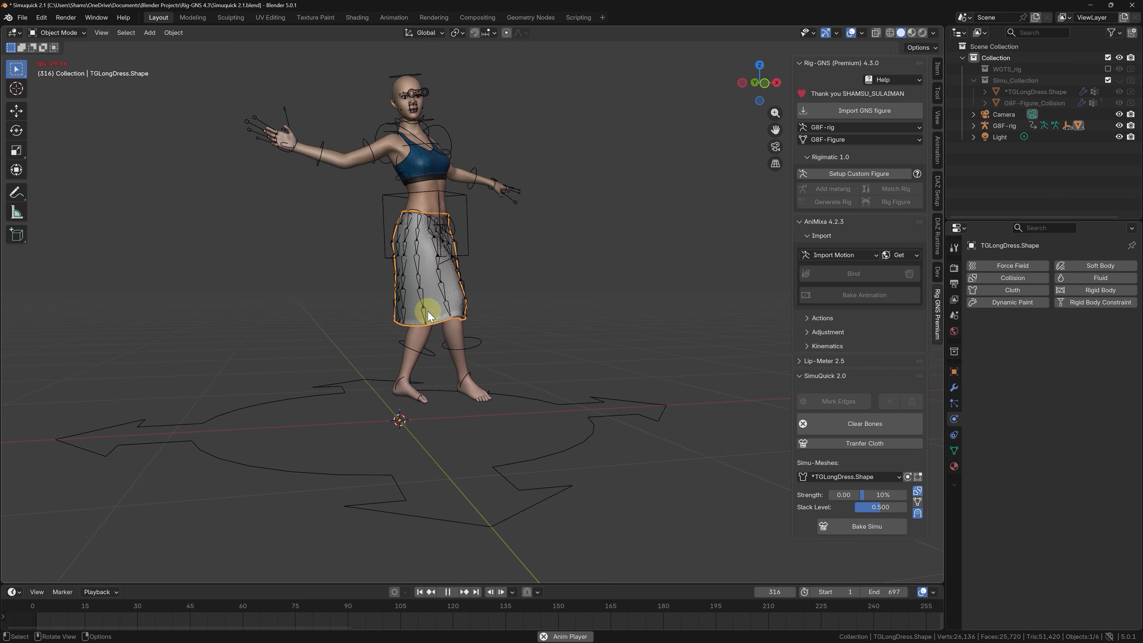
{"action": "left_click", "coordinate": [420, 592]}
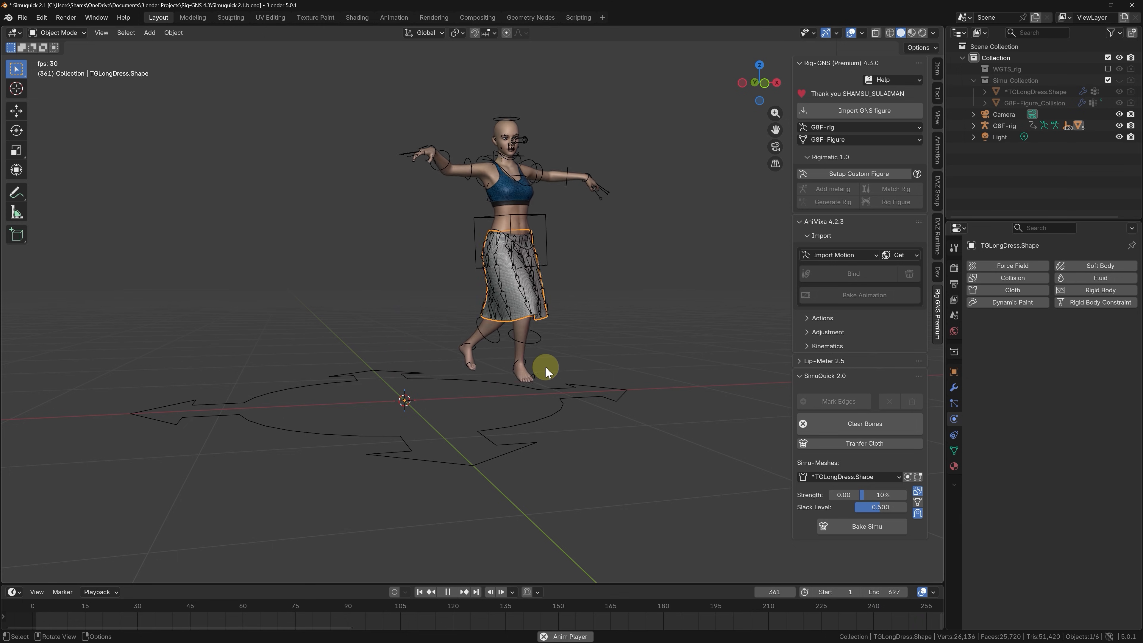
Stop playback at frame 373, select G8F-rig and step back to frame 370 to inspect the knee poking through the skirt.
{"action": "key", "text": "space"}
{"action": "scroll", "coordinate": [568, 313], "scroll_direction": "up", "scroll_amount": 5}
{"action": "left_click", "coordinate": [553, 319]}
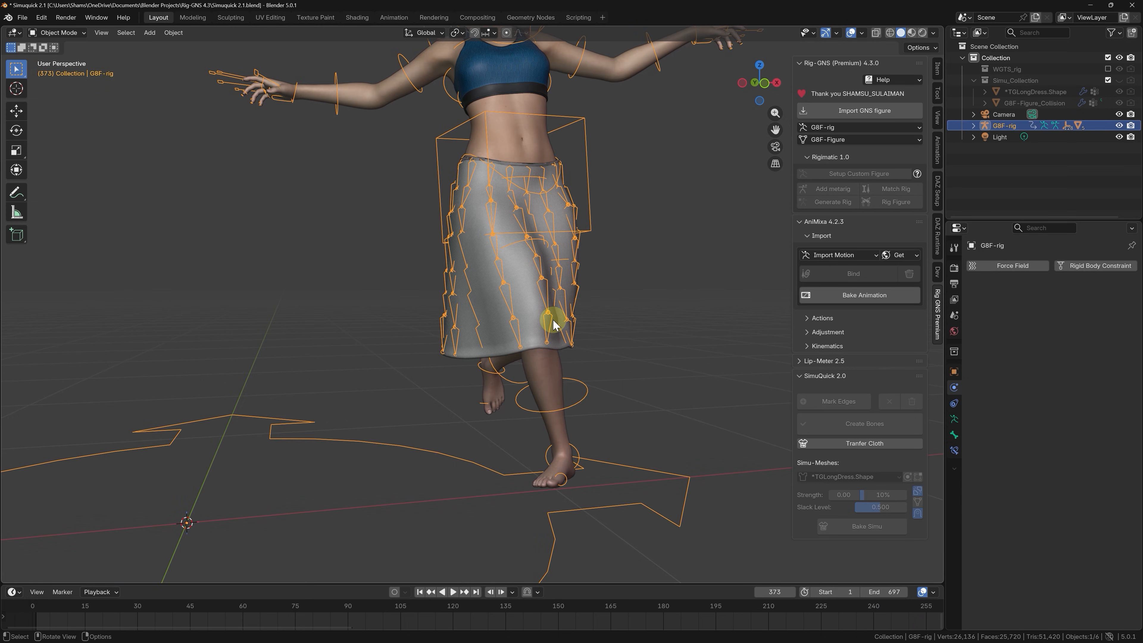
{"action": "key", "text": "Left"}
{"action": "key", "text": "Left"}
{"action": "key", "text": "Left"}
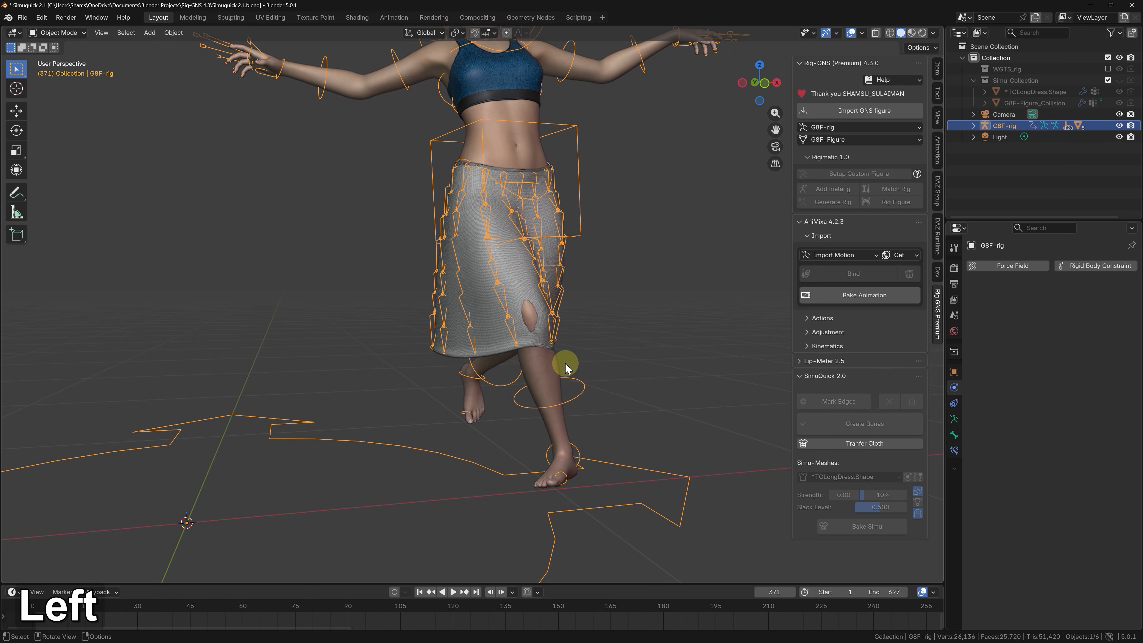
Try moving the rig's skirt bones near the exposed knee in Pose Mode, cancel the moves and return to Object Mode.
{"action": "key", "text": "Tab"}
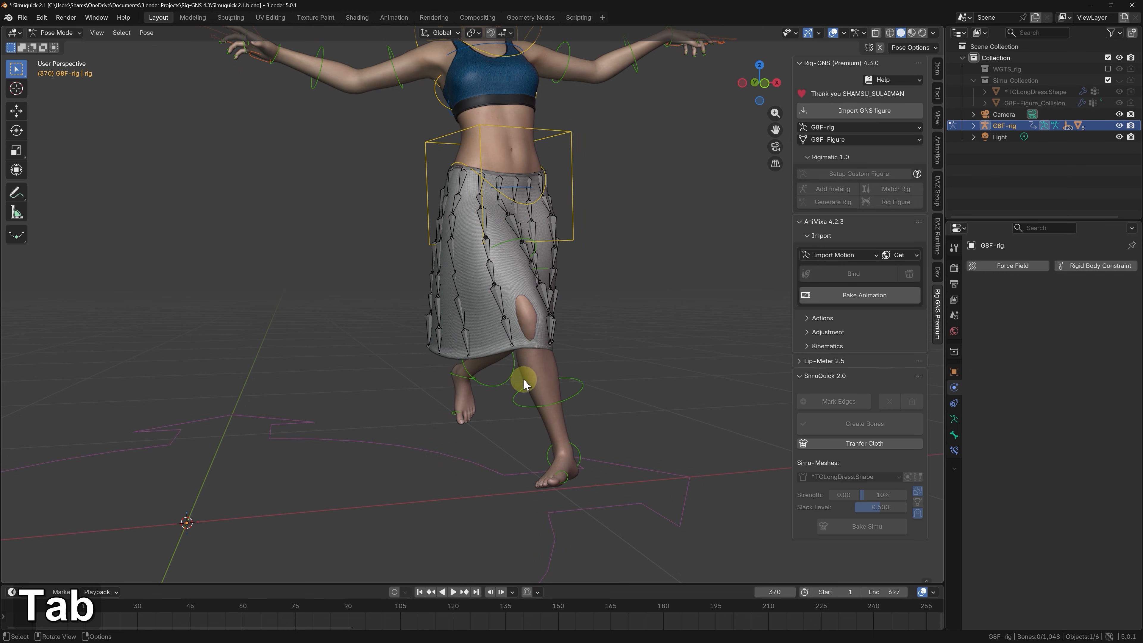
{"action": "scroll", "coordinate": [531, 311], "scroll_direction": "up", "scroll_amount": 2}
{"action": "left_click", "coordinate": [537, 288]}
{"action": "key", "text": "g"}
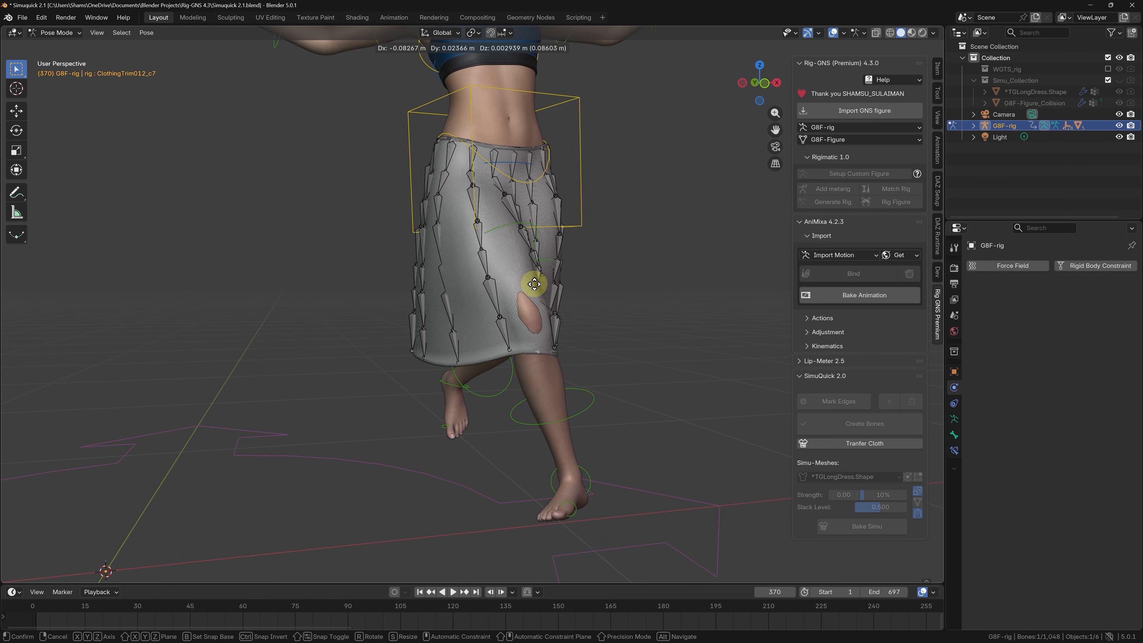
{"action": "right_click", "coordinate": [533, 289]}
{"action": "middle_click_drag", "start_coordinate": [533, 288], "coordinate": [603, 319]}
{"action": "key", "text": "g"}
{"action": "right_click", "coordinate": [493, 301]}
{"action": "key", "text": "Tab"}
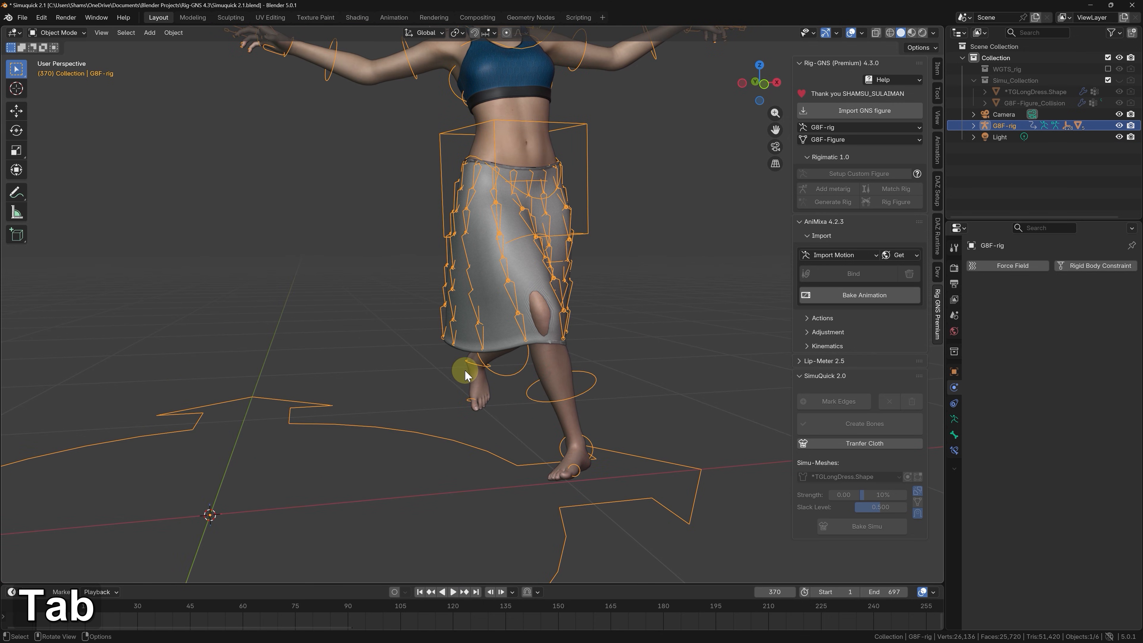
Play the dance to frame 441, set the skirt's Slack Level to 0.200 and replay from frame 1.
{"action": "key", "text": "space"}
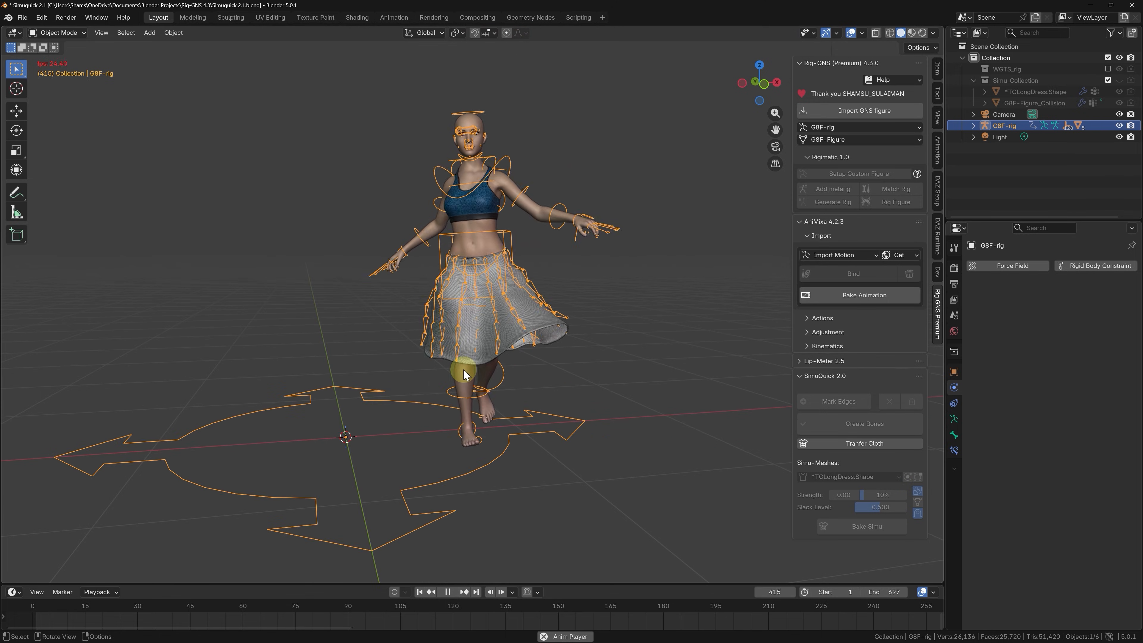
{"action": "key", "text": "space"}
{"action": "left_click", "coordinate": [411, 364]}
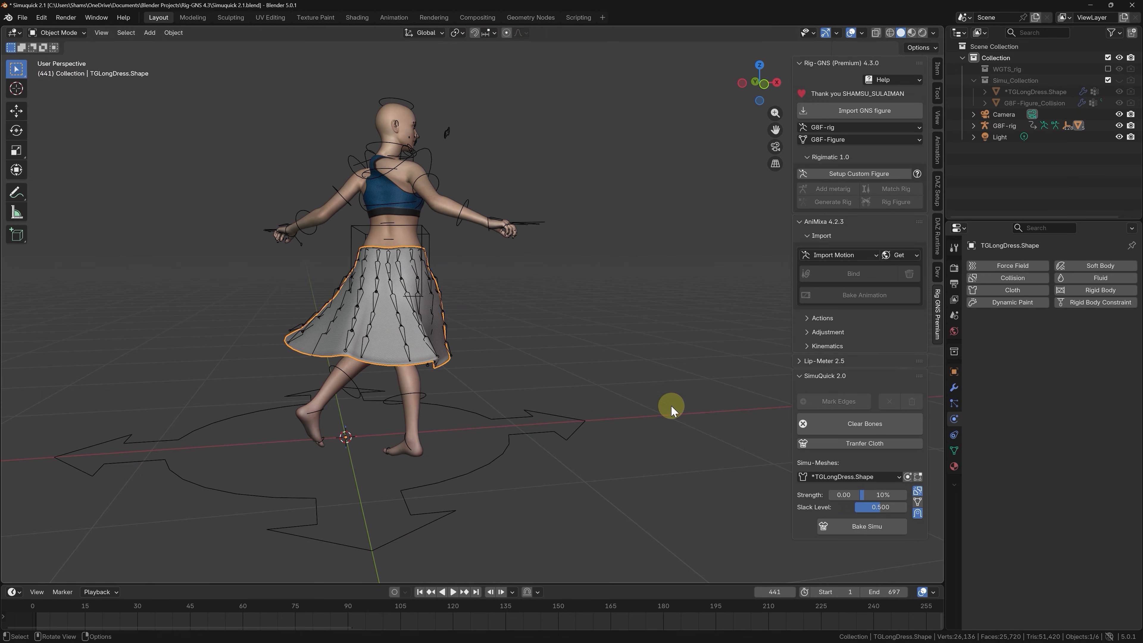
{"action": "type", "text": "0.2"}
{"action": "key", "text": "Return"}
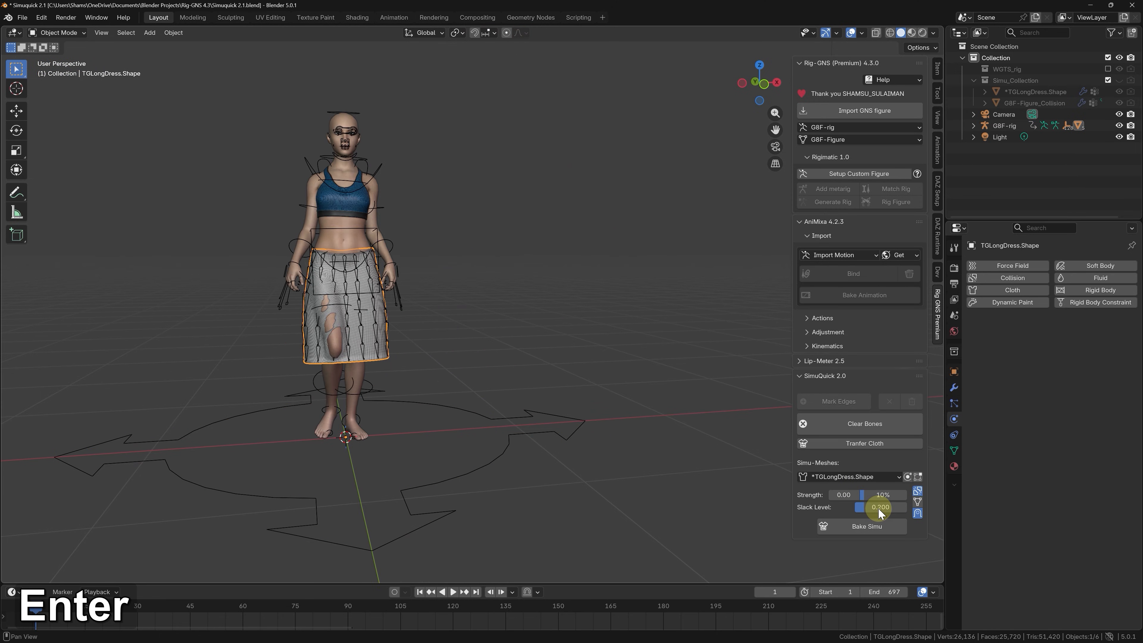
{"action": "key", "text": "space"}
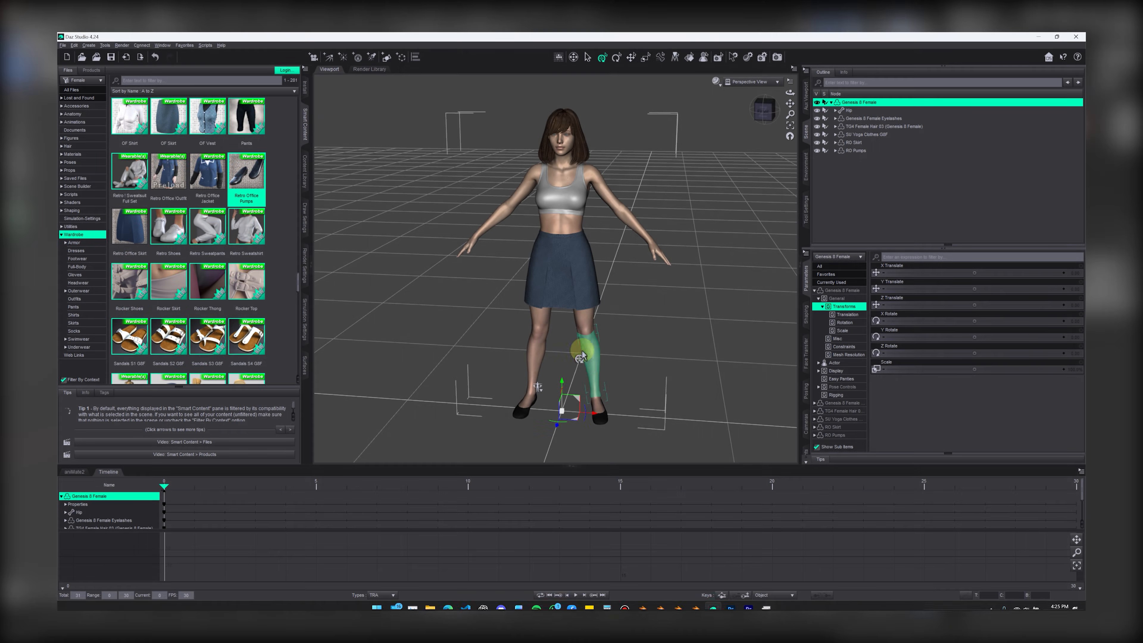
Import the dressed Daz Studio figure into Blender and transfer its top and skirt to the G8F-rig figure.
{"action": "left_click", "coordinate": [66, 46]}
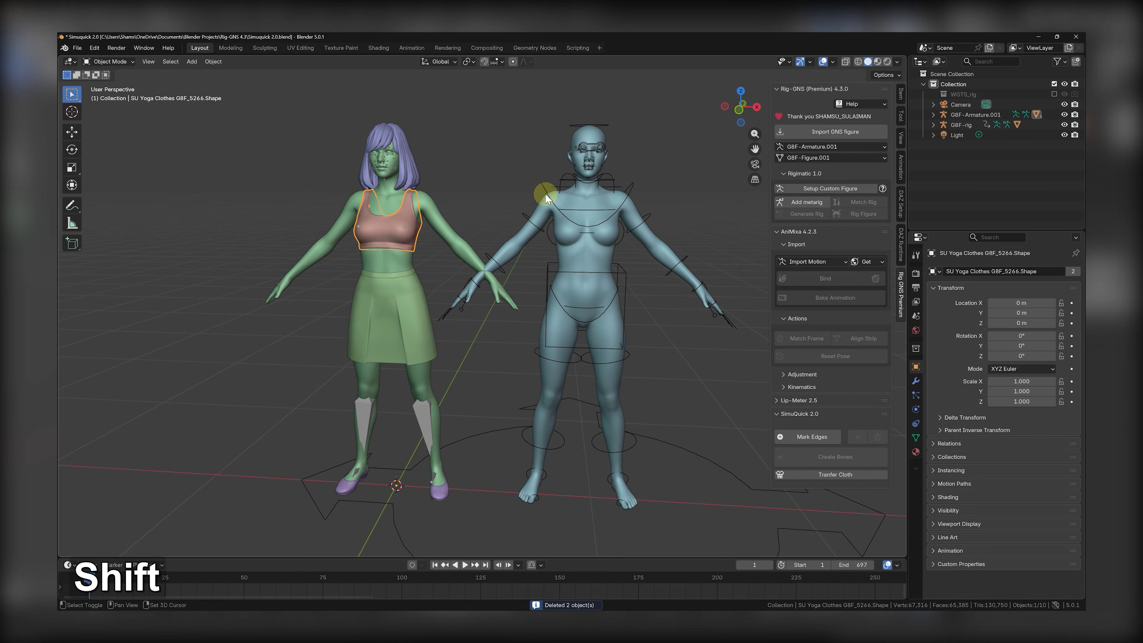
{"action": "left_click", "coordinate": [546, 199], "text": "shift"}
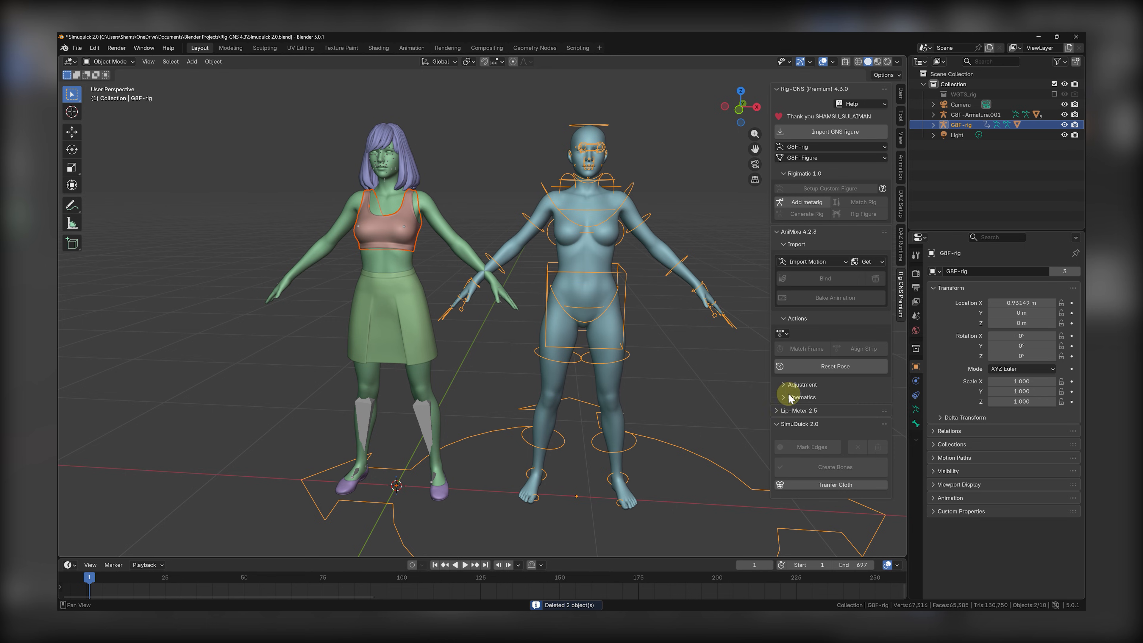
{"action": "left_click", "coordinate": [830, 476]}
{"action": "left_click", "coordinate": [416, 338]}
{"action": "left_click", "coordinate": [485, 428], "text": "shift"}
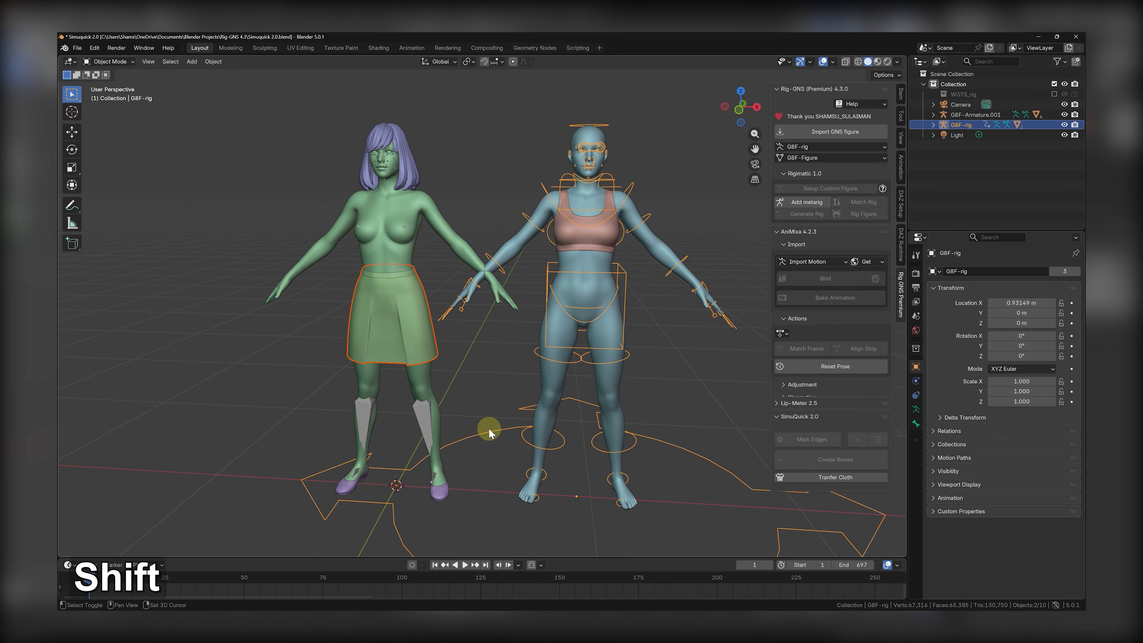
{"action": "left_click", "coordinate": [829, 474]}
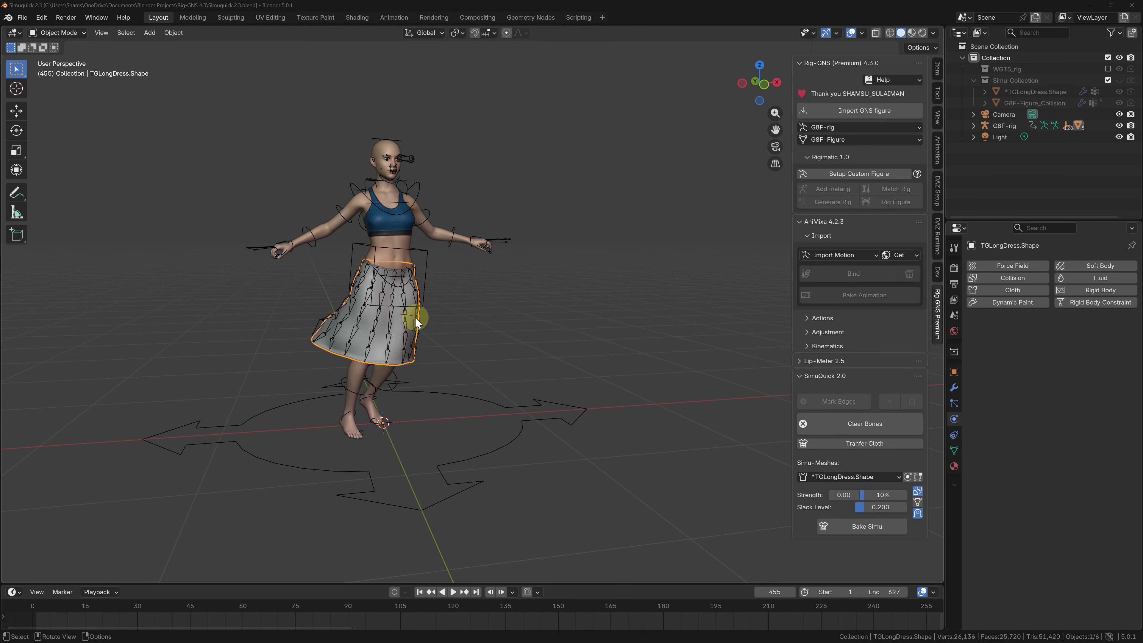
Turn off the skirt's collision with the collision mesh and replay the dance from the first frame.
{"action": "left_click", "coordinate": [918, 495]}
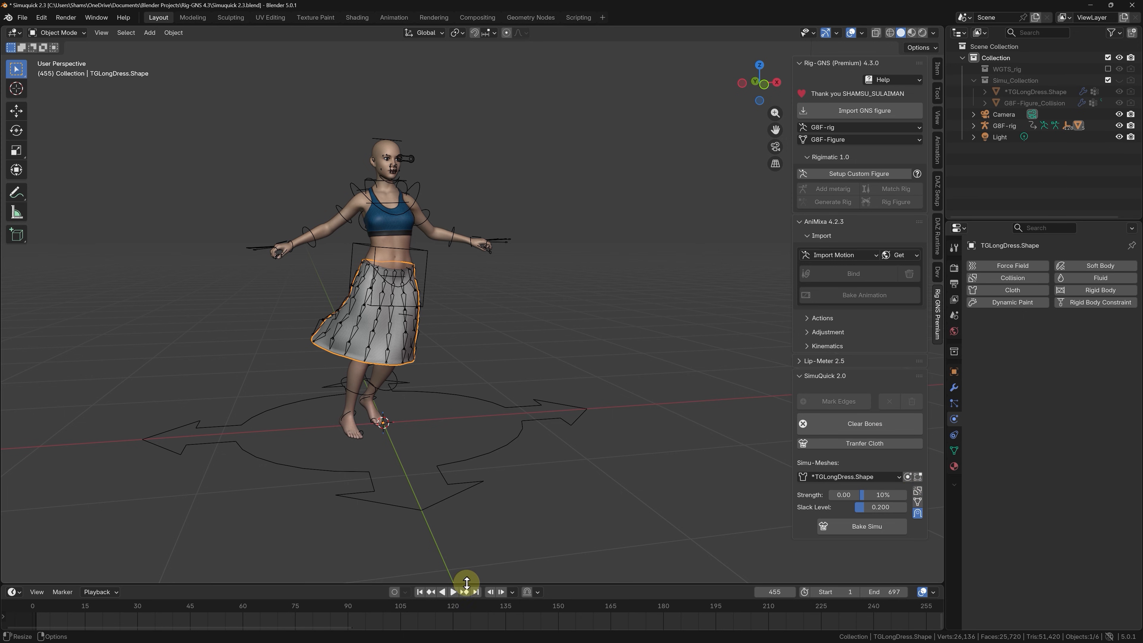
{"action": "left_click", "coordinate": [453, 593]}
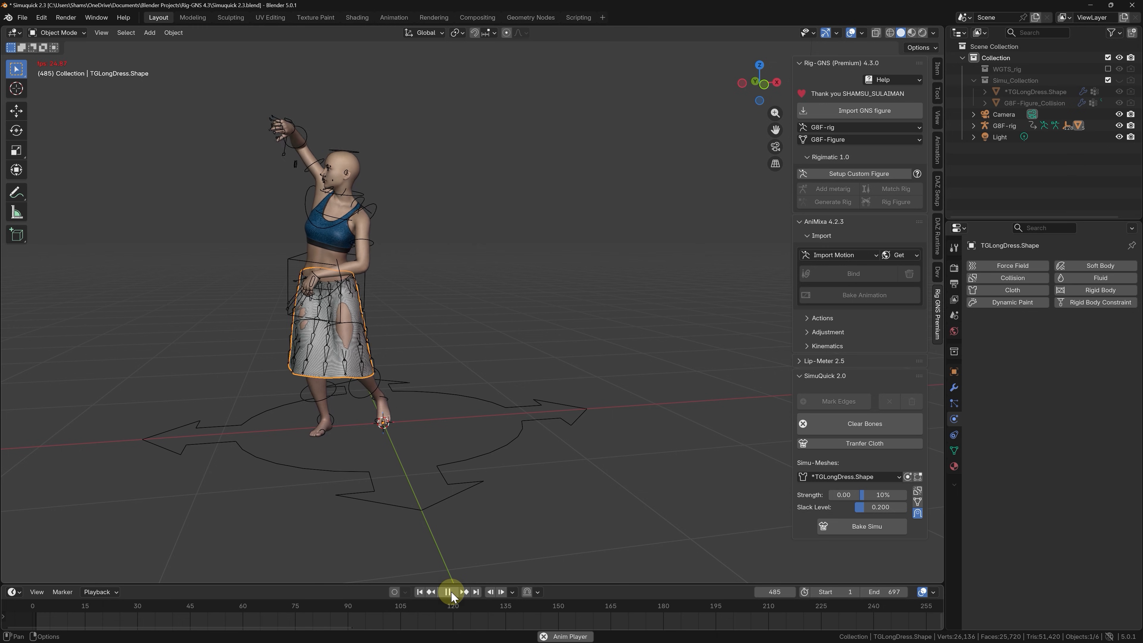
{"action": "left_click", "coordinate": [420, 592]}
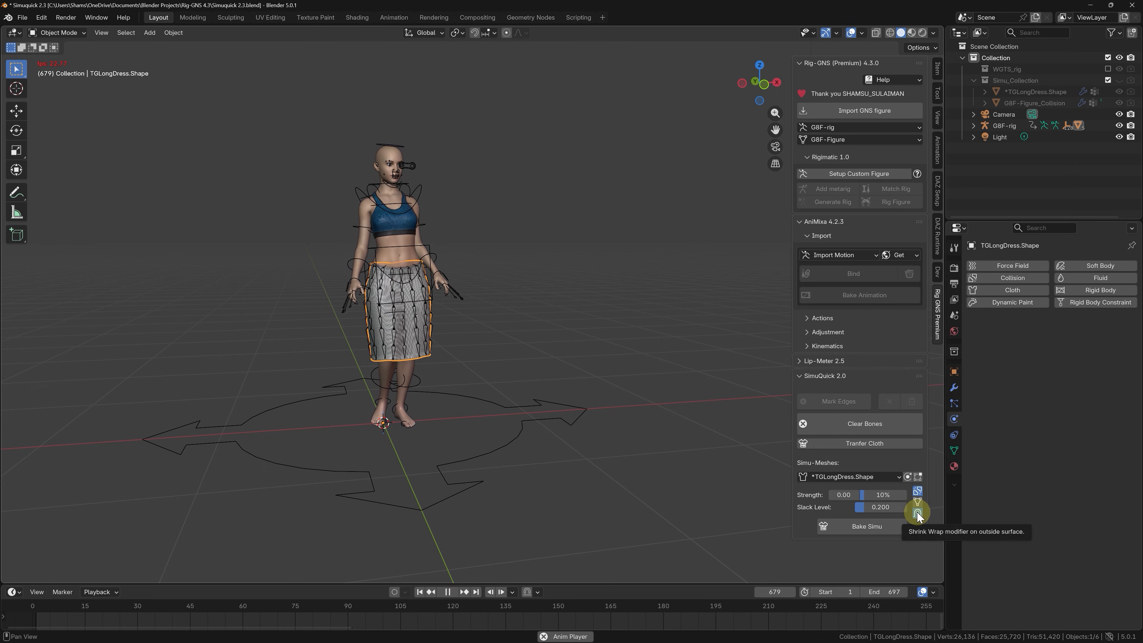
Enable the skirt's outside-surface Shrink Wrap modifier, stop playback at frame 176 and review the simulation bake options without baking.
{"action": "left_click", "coordinate": [917, 512]}
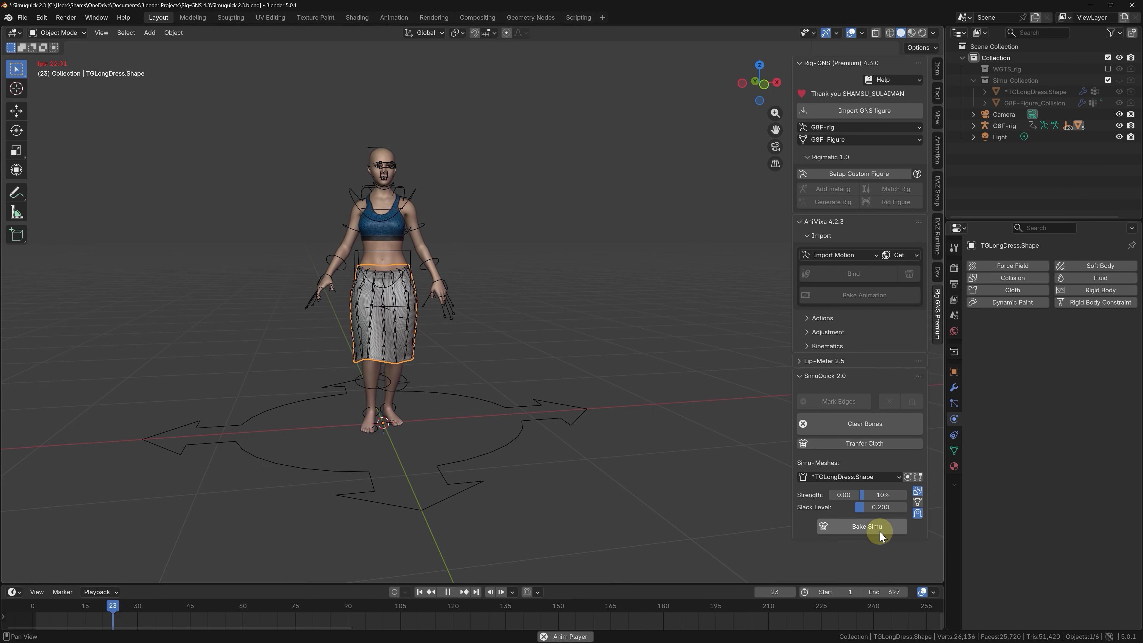
{"action": "key", "text": "space"}
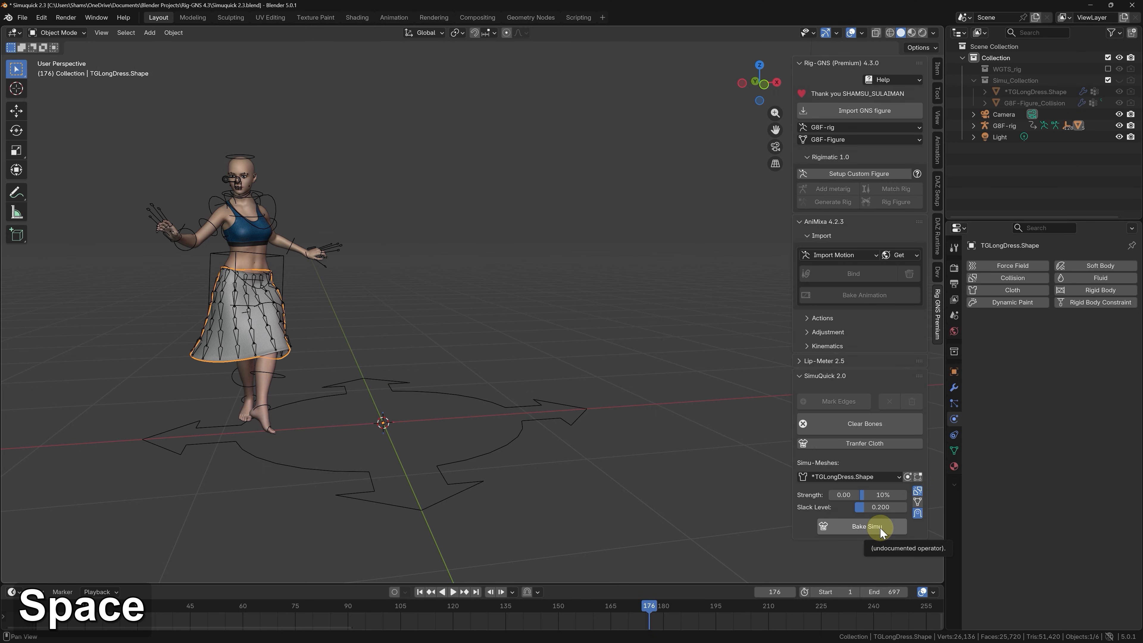
{"action": "left_click", "coordinate": [879, 527]}
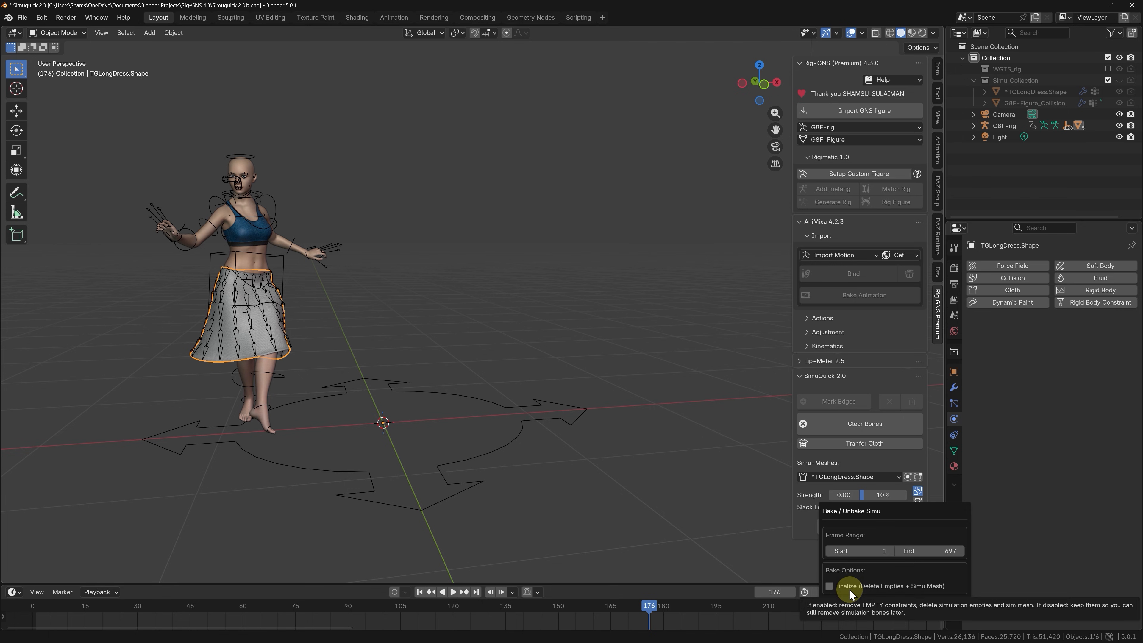
{"action": "left_click", "coordinate": [1038, 444]}
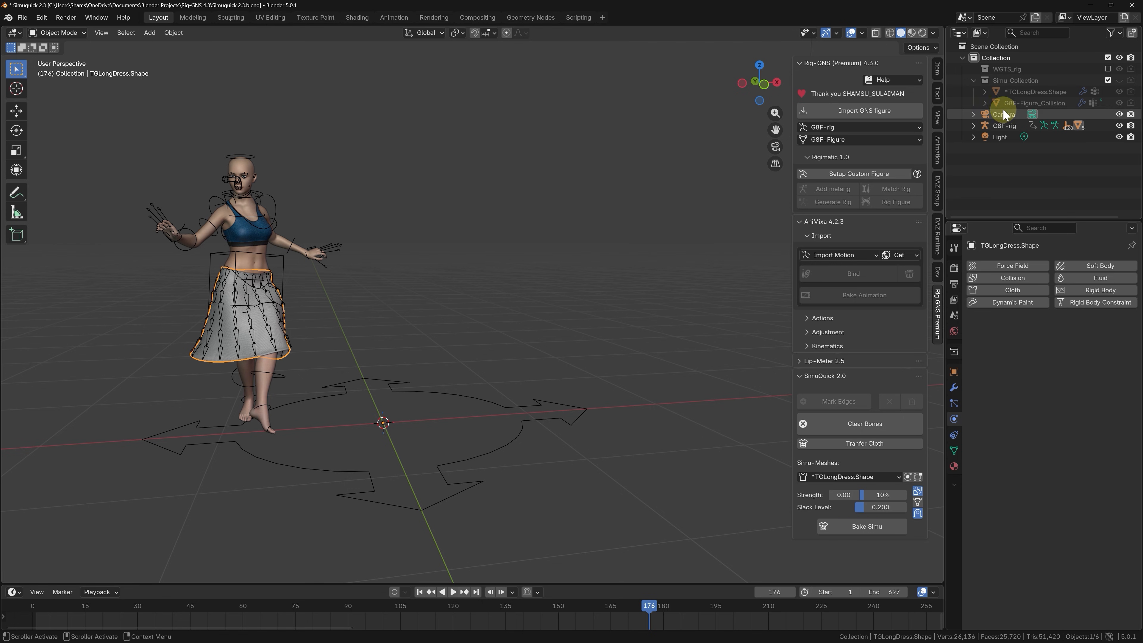
Expand *TGLongDress.Shape in the outliner, select it and examine the ClothingTrim empties beneath it.
{"action": "left_click", "coordinate": [985, 91]}
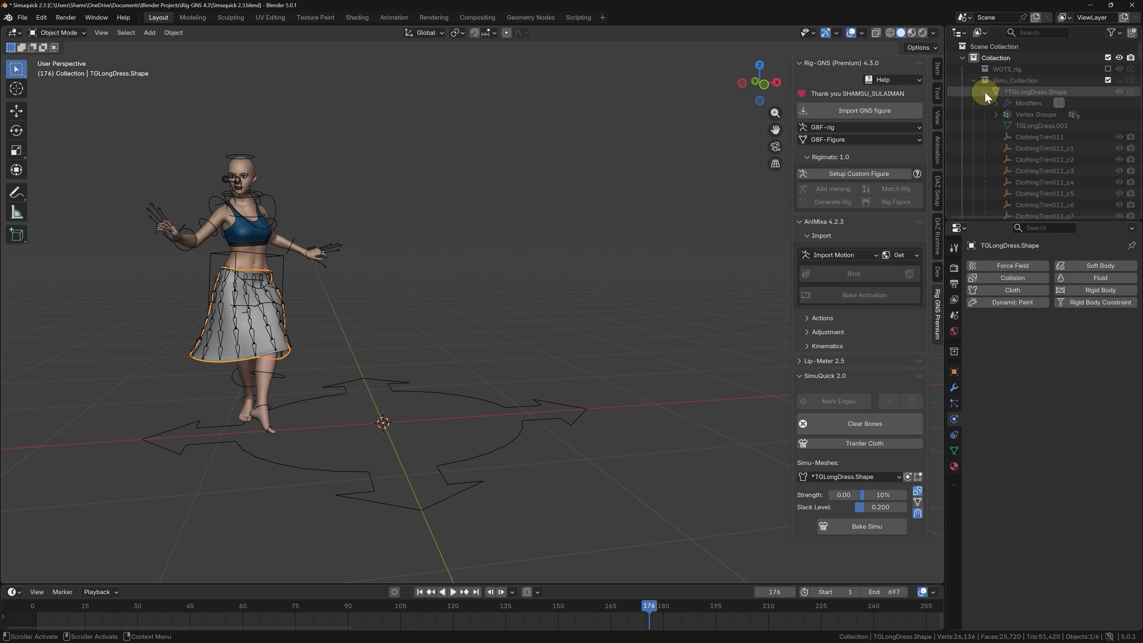
{"action": "left_click", "coordinate": [1034, 91]}
{"action": "scroll", "coordinate": [1038, 135], "scroll_direction": "down", "scroll_amount": 10}
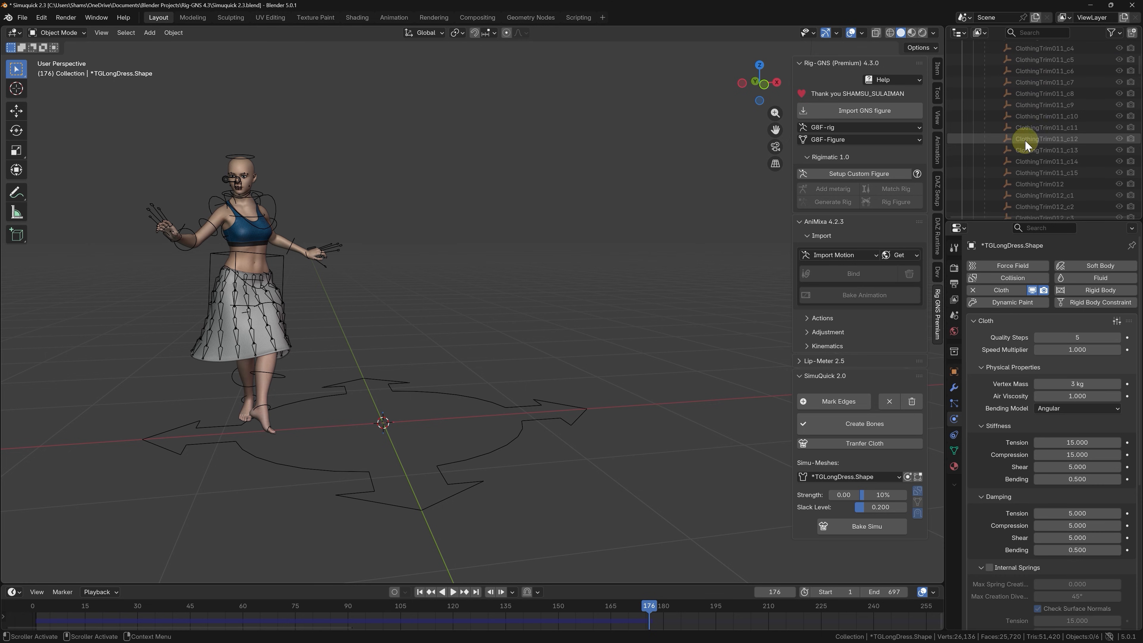
{"action": "scroll", "coordinate": [1041, 157], "scroll_direction": "up", "scroll_amount": 2}
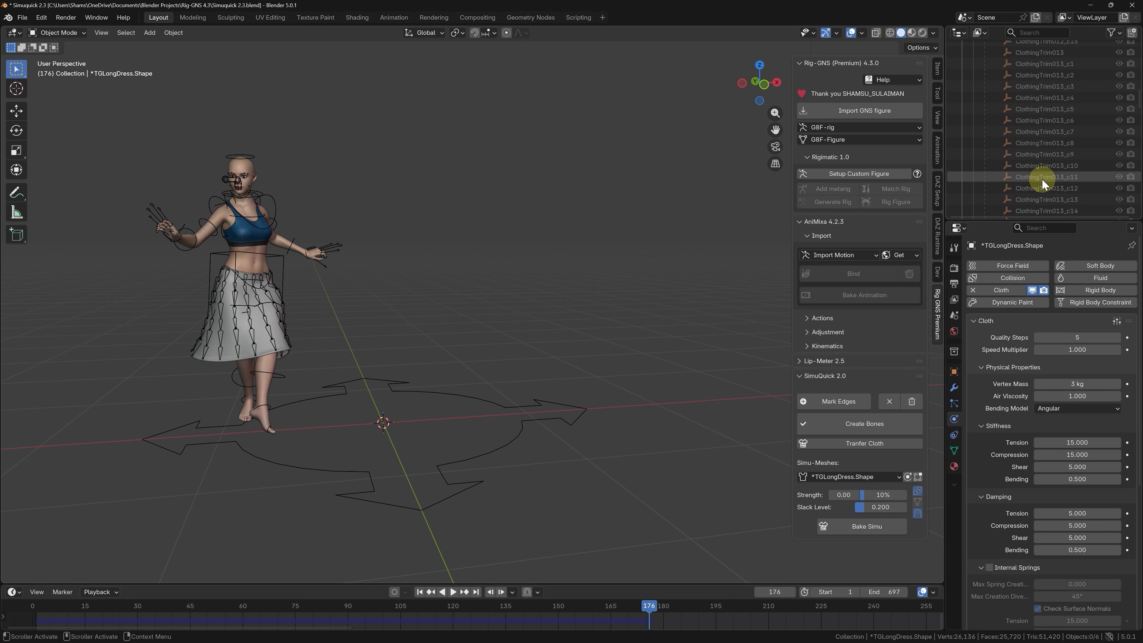
{"action": "scroll", "coordinate": [1041, 167], "scroll_direction": "up", "scroll_amount": 2}
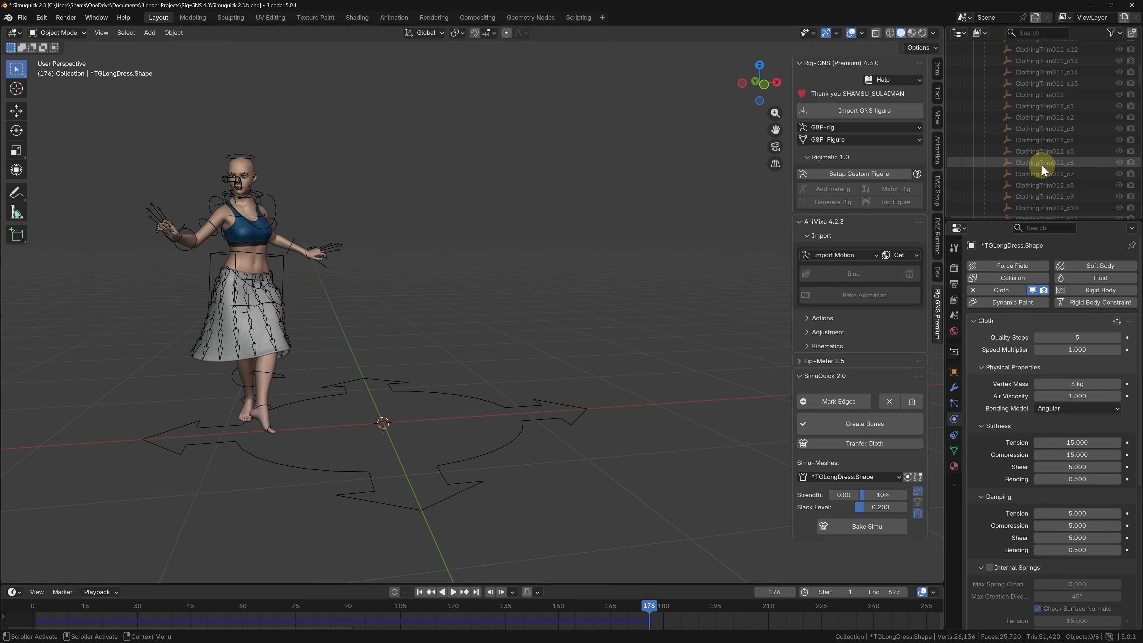
{"action": "scroll", "coordinate": [1041, 165], "scroll_direction": "up", "scroll_amount": 9}
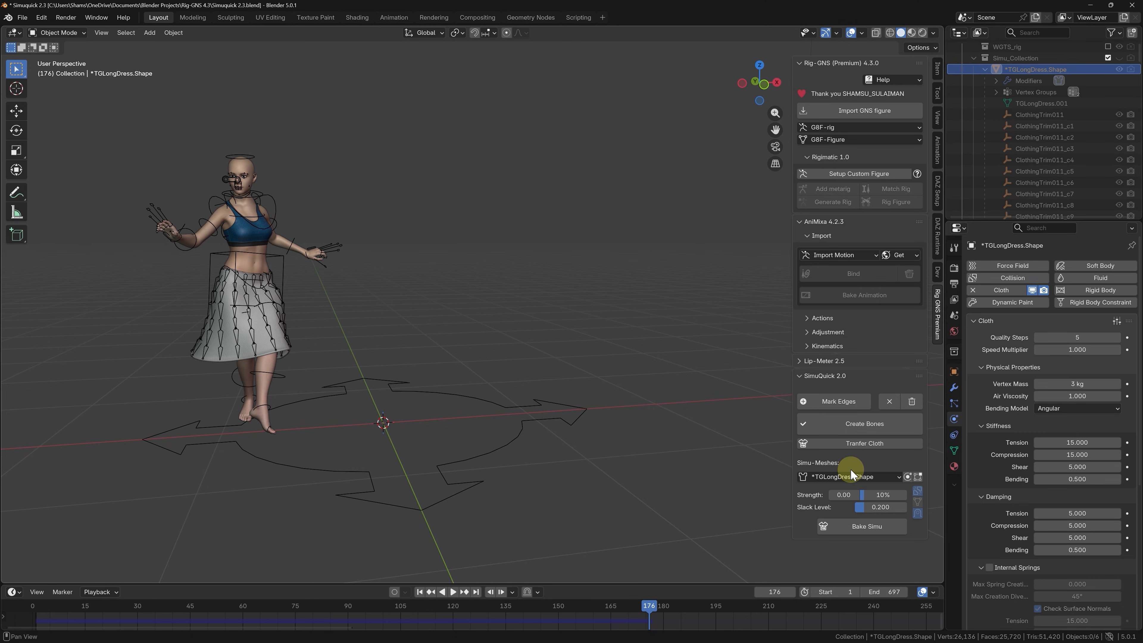
Bake the skirt simulation over frames 1 to 697 with Finalize off and play the baked dance.
{"action": "left_click", "coordinate": [842, 525]}
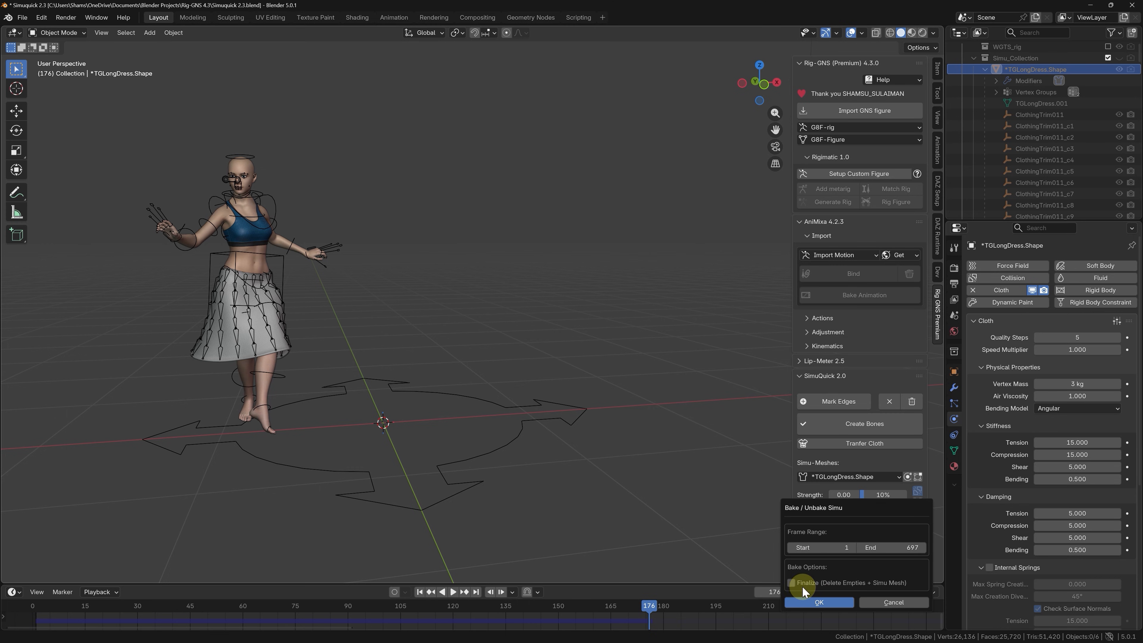
{"action": "key", "text": "Return"}
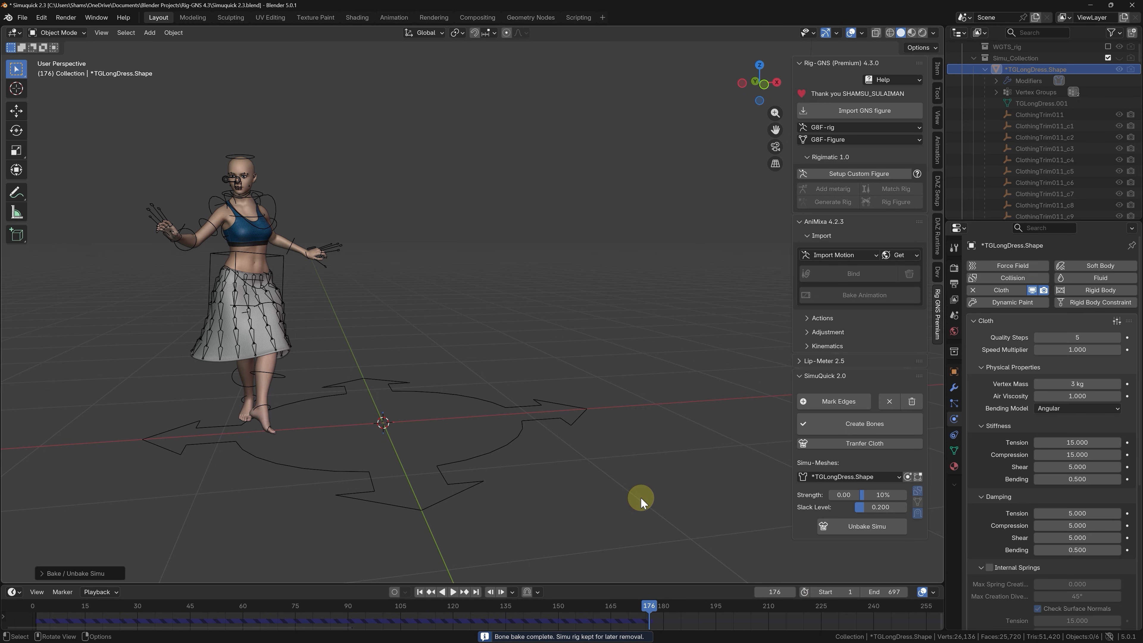
{"action": "key", "text": "space"}
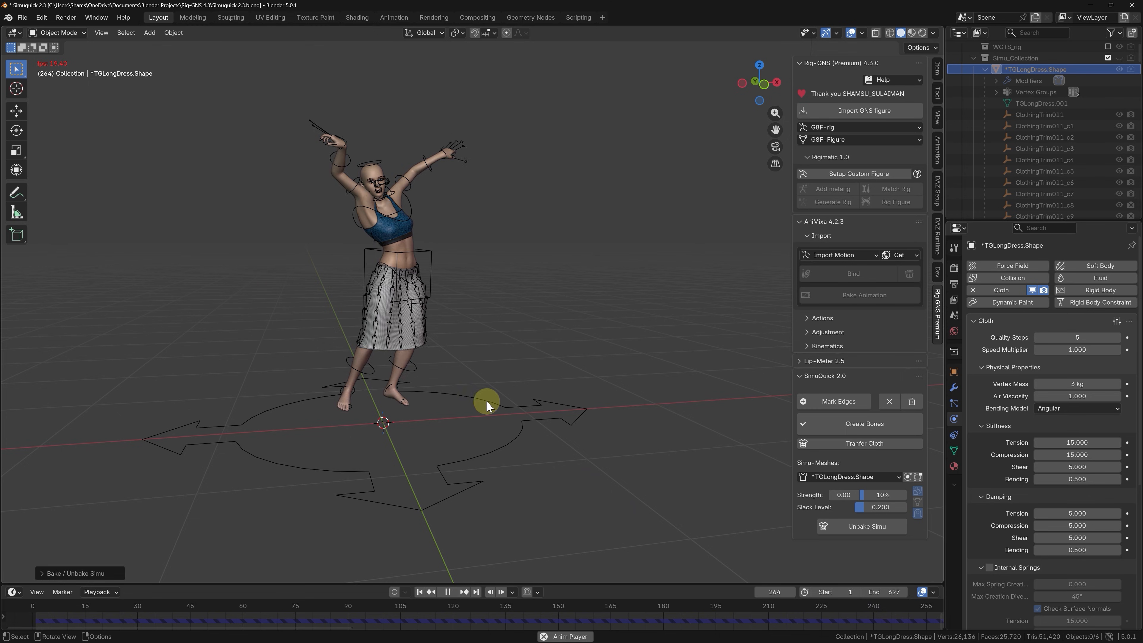
Review the baked skirt and rig during playback, stop at frame 478 and unbake the skirt's simulation.
{"action": "left_click", "coordinate": [386, 336]}
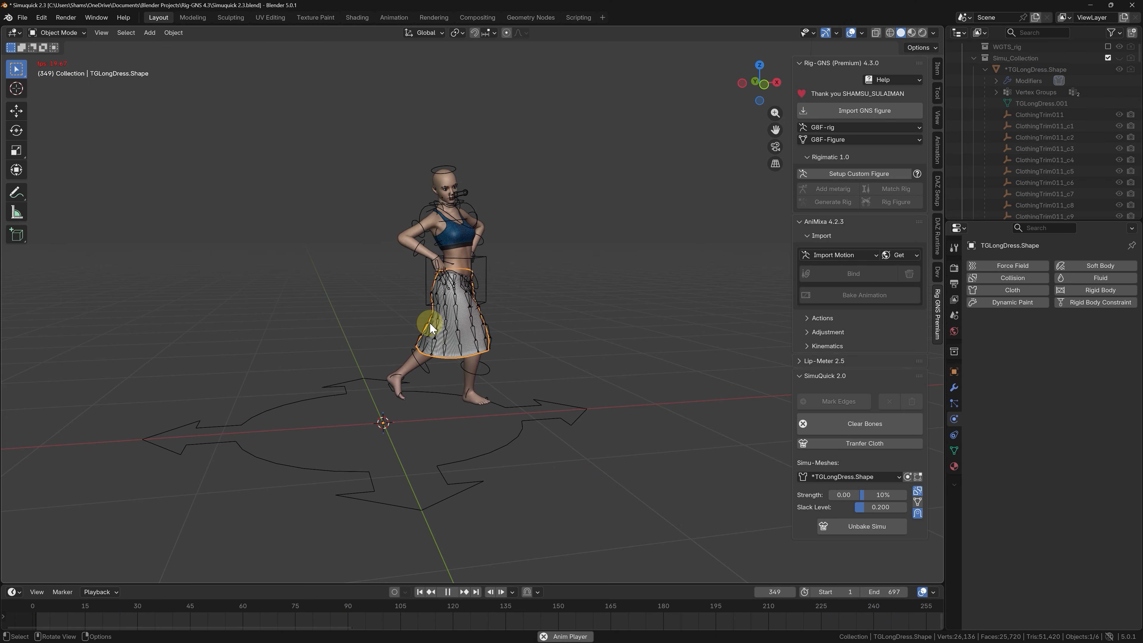
{"action": "left_click", "coordinate": [395, 388]}
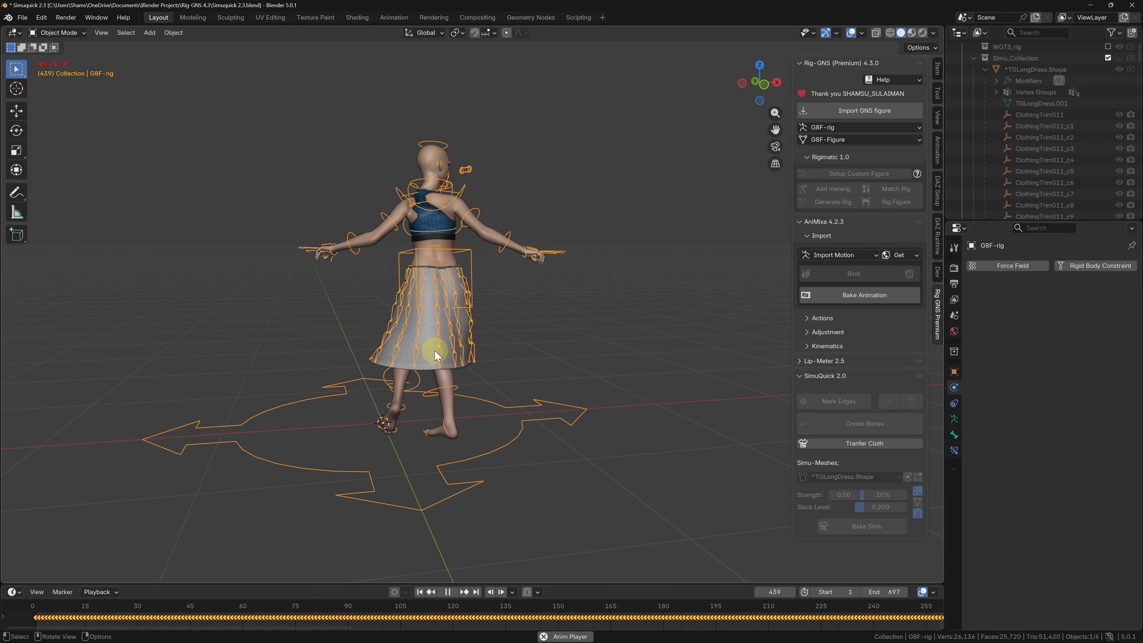
{"action": "key", "text": "space"}
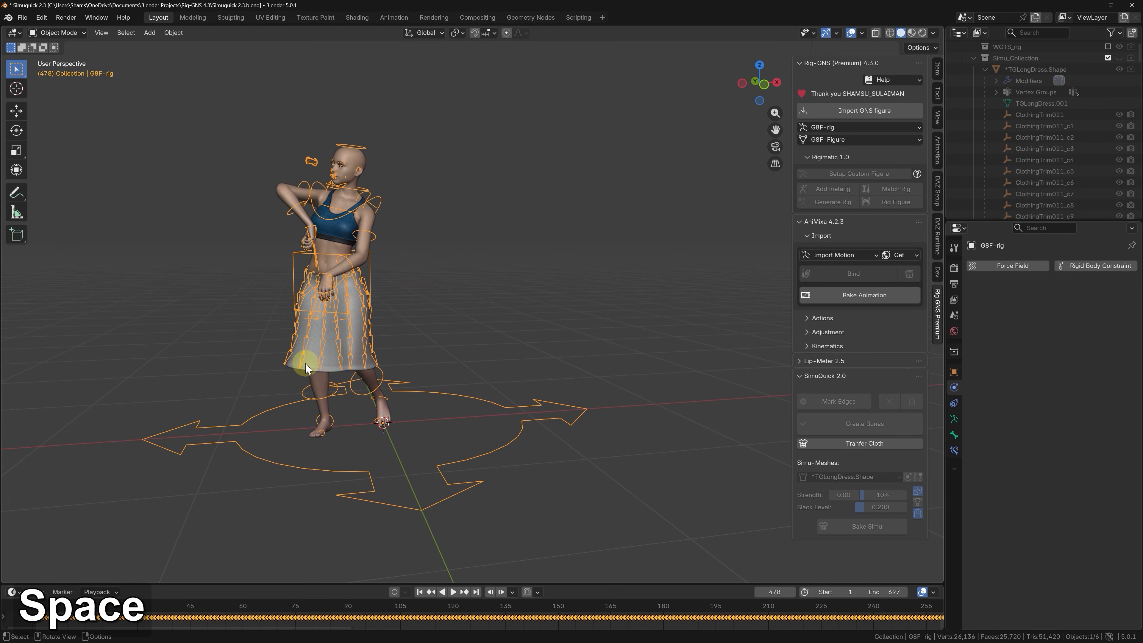
{"action": "left_click", "coordinate": [306, 364]}
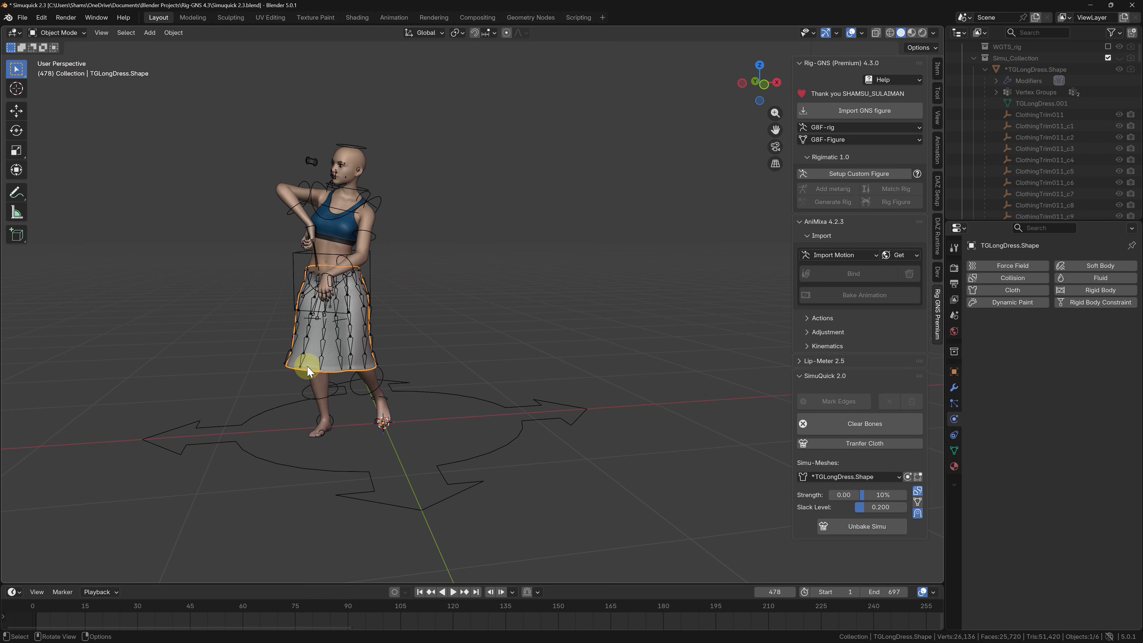
{"action": "left_click", "coordinate": [871, 534]}
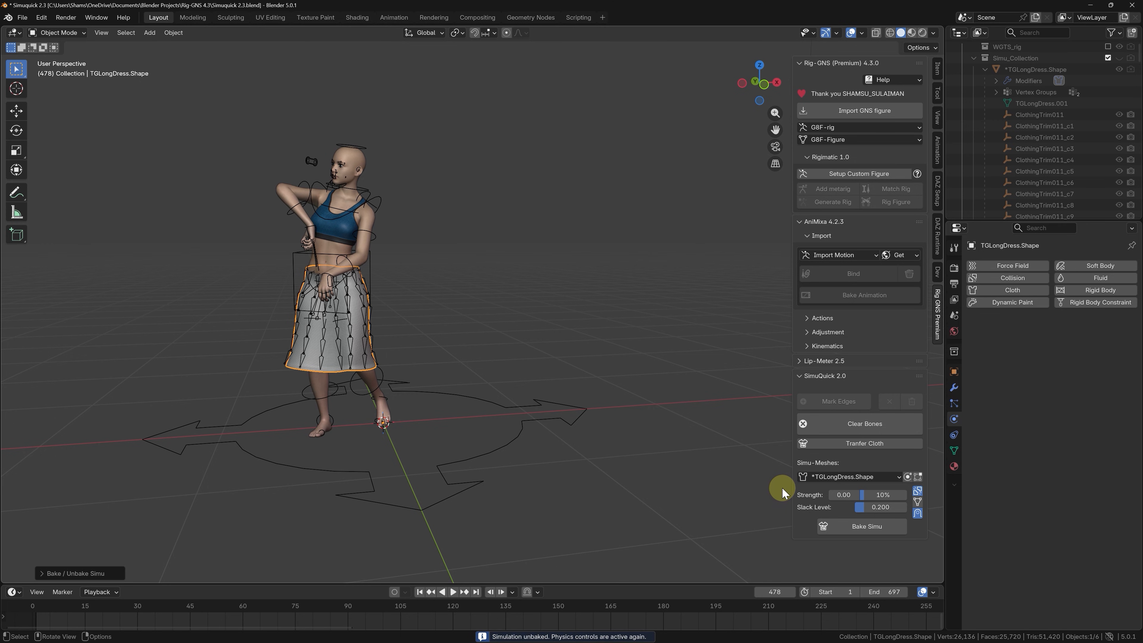
Bake the skirt simulation over frames 1 to 697 with Finalize enabled and play the dance from the first frame.
{"action": "left_click", "coordinate": [858, 528]}
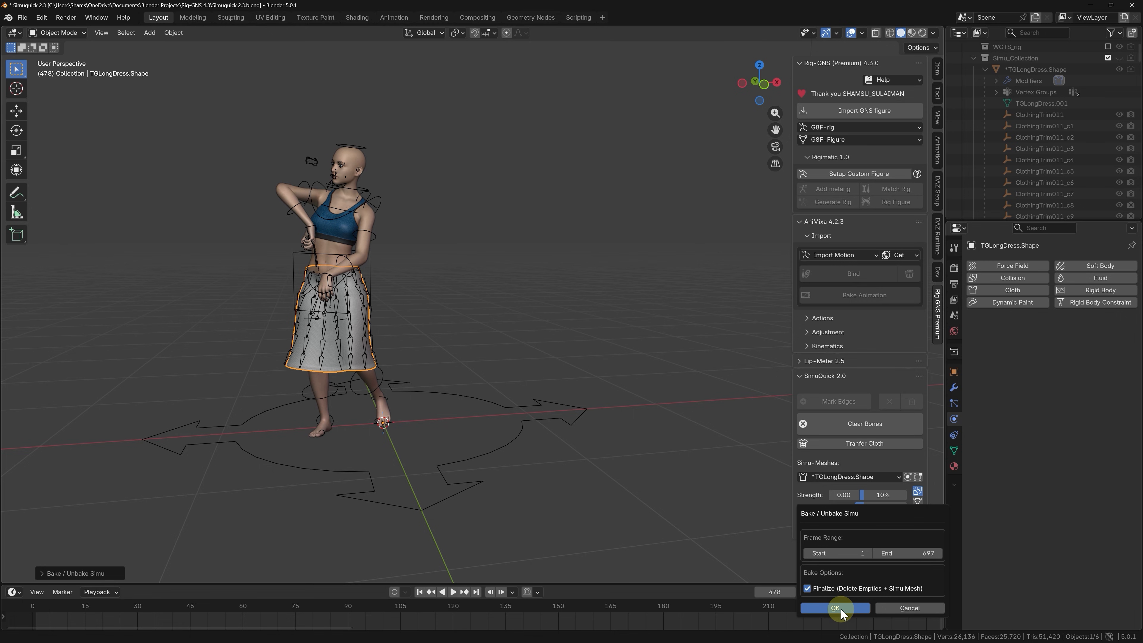
{"action": "left_click", "coordinate": [840, 608]}
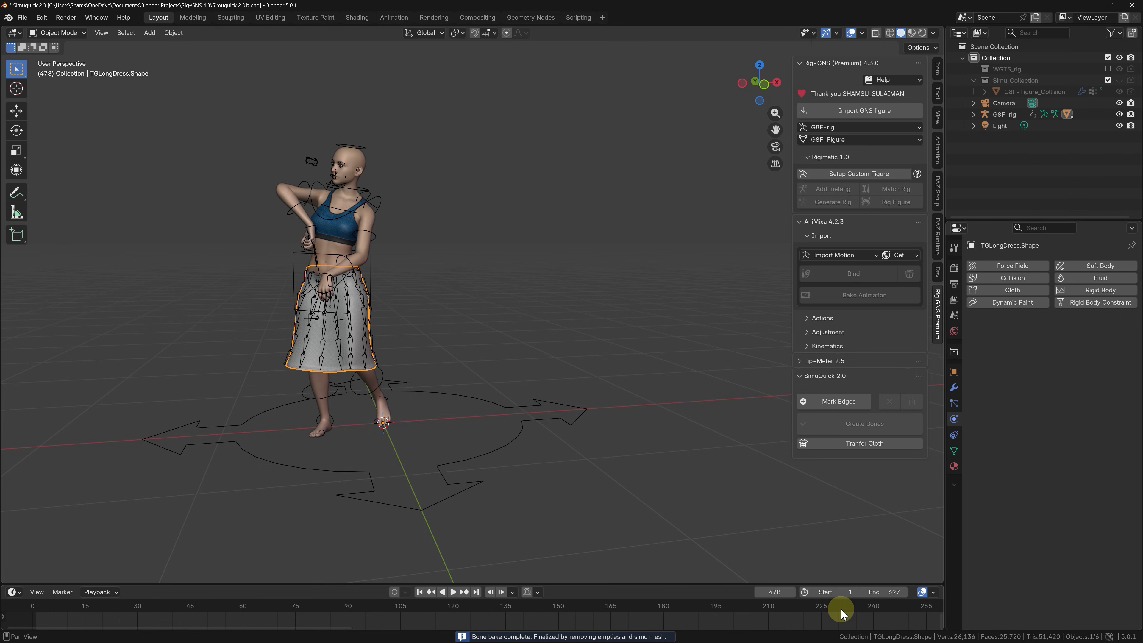
{"action": "left_click", "coordinate": [420, 593]}
{"action": "key", "text": "space"}
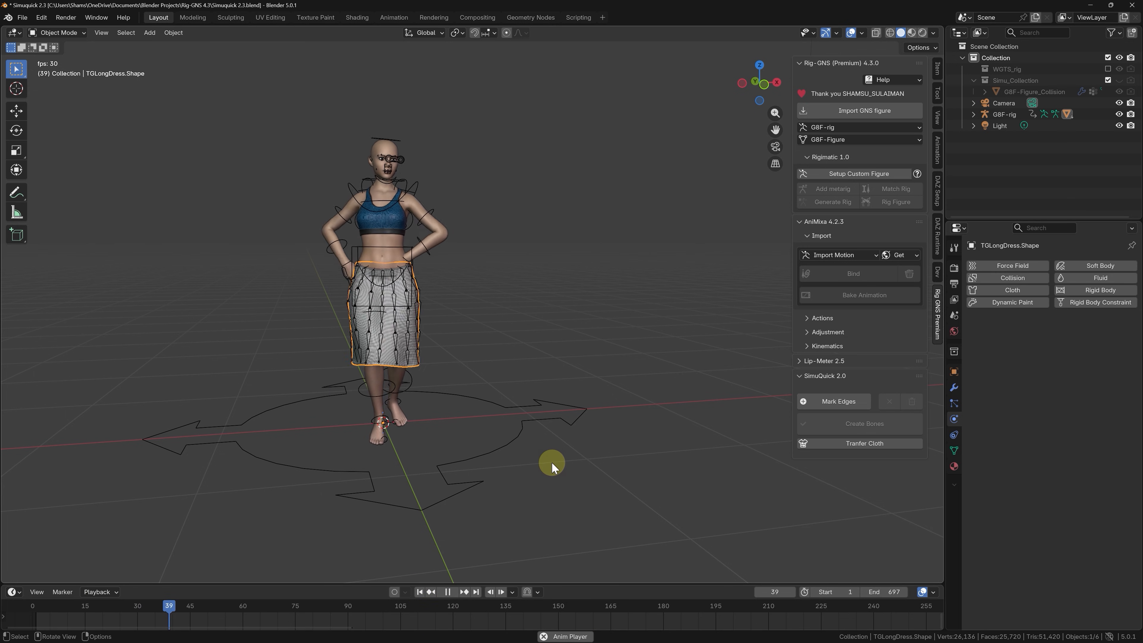